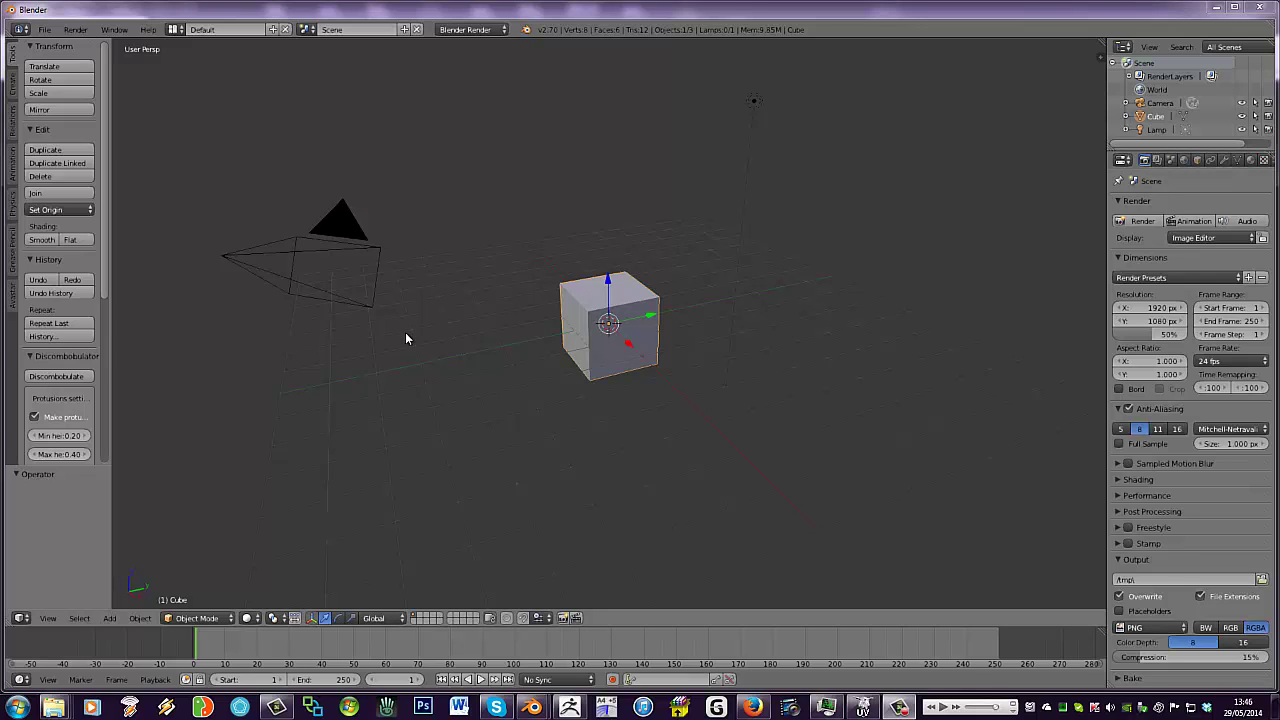
Enter Edit Mode on the default cube and add one centred vertical loop cut around it, parallel to the Y axis
middle_drag(439, 305, 483, 308)
scroll(483, 308, up, 1)
scroll(482, 311, up, 3)
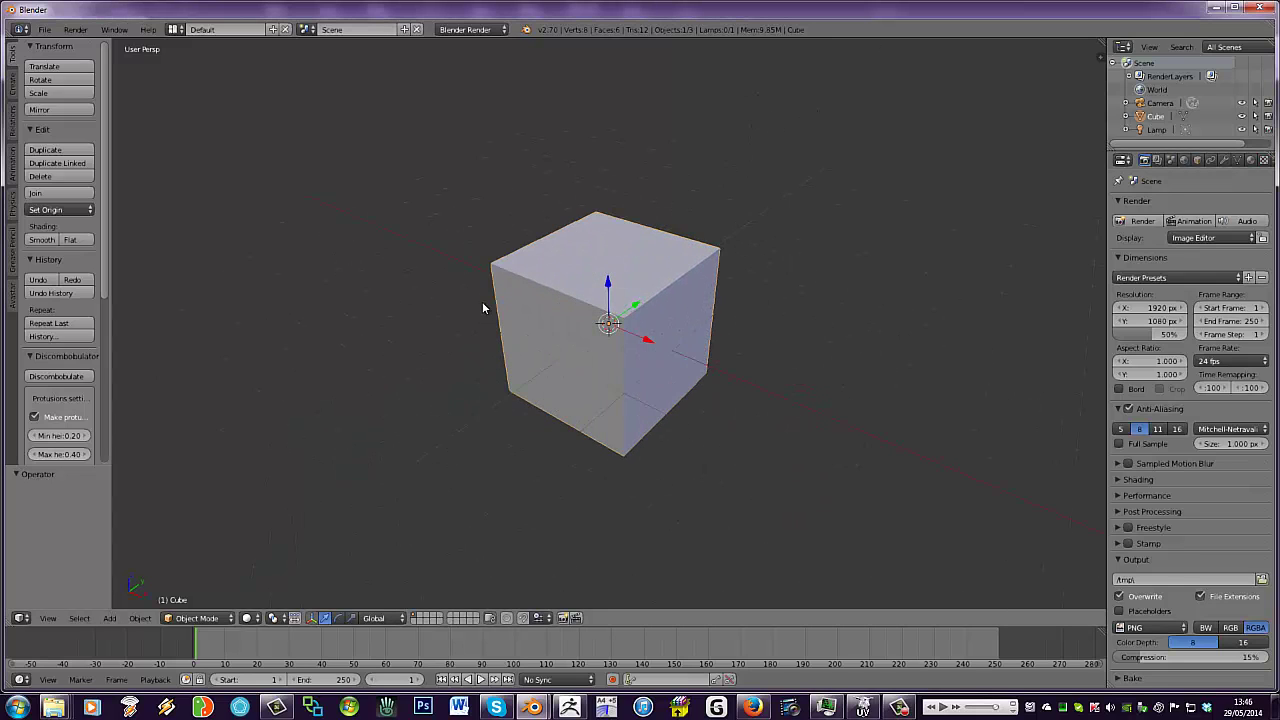
key(Tab)
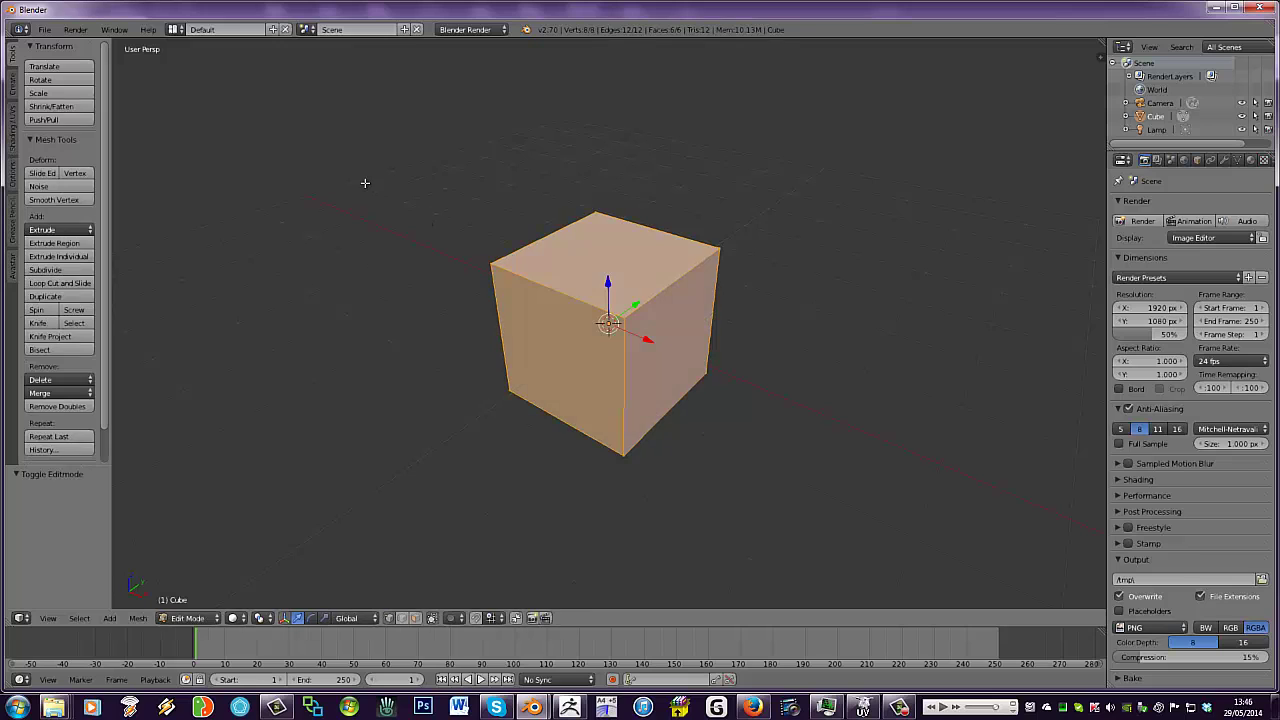
mouse_move(389, 189)
middle_down()
mouse_move(439, 187)
mouse_move(389, 189)
middle_up()
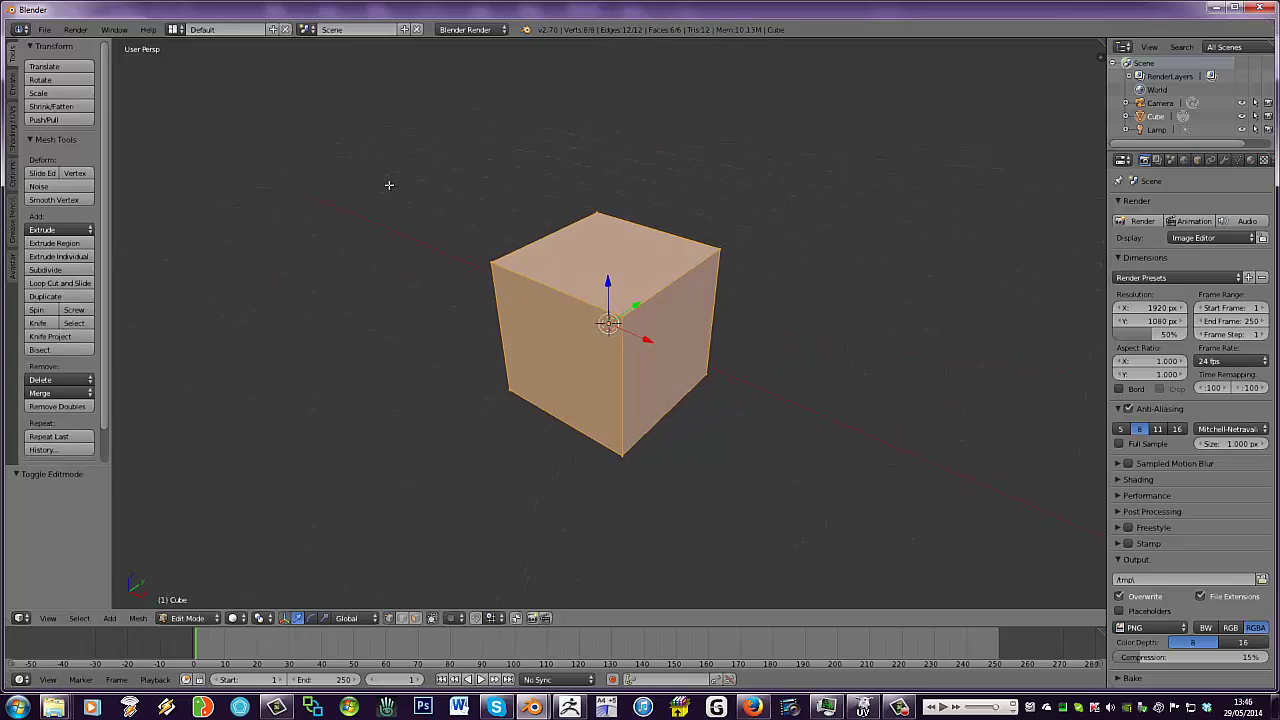
key(ctrl+r)
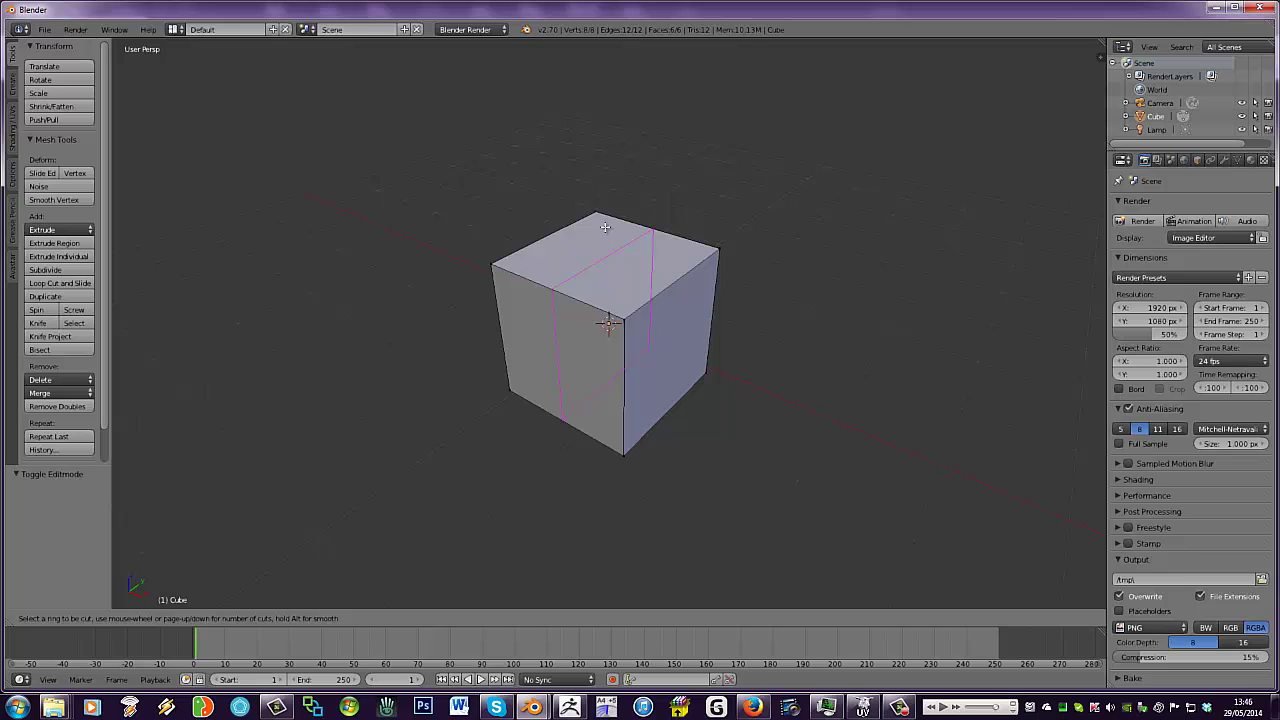
click(605, 228)
right_click(590, 232)
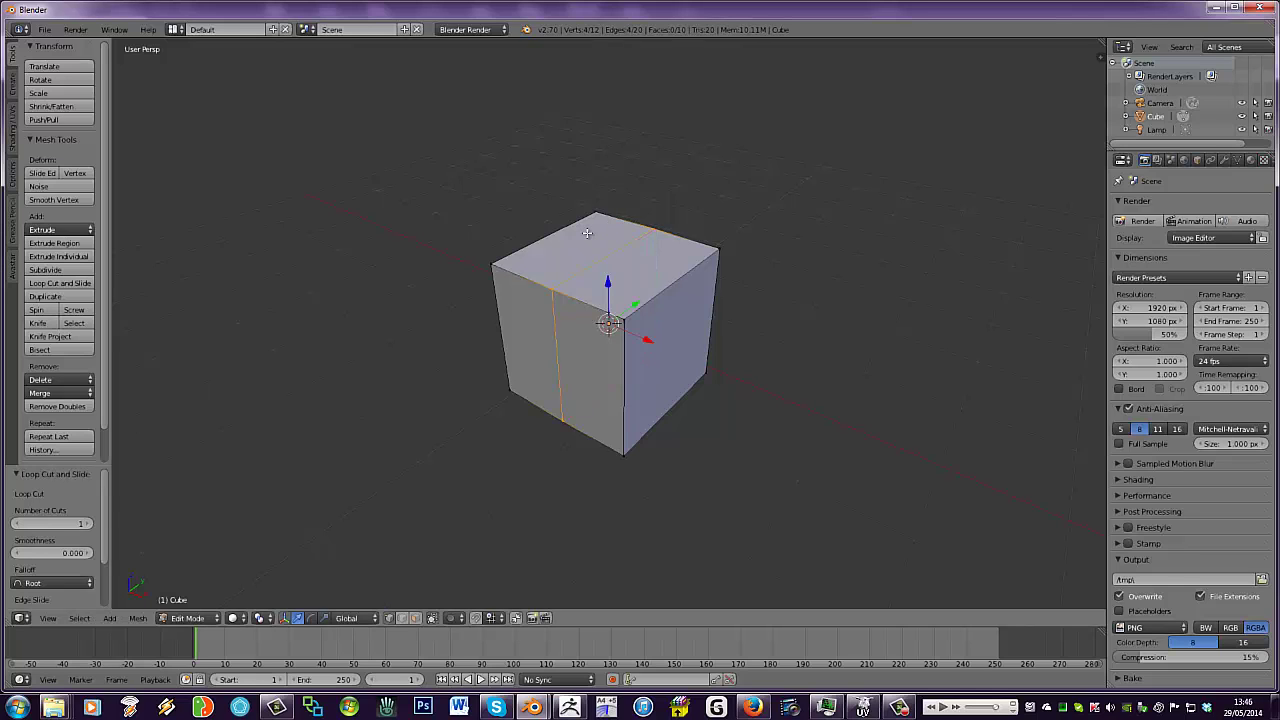
Raise the centre edge of the cube's top face about 0.8 along Z to form a gabled roof ridge
middle_drag(423, 234, 431, 269)
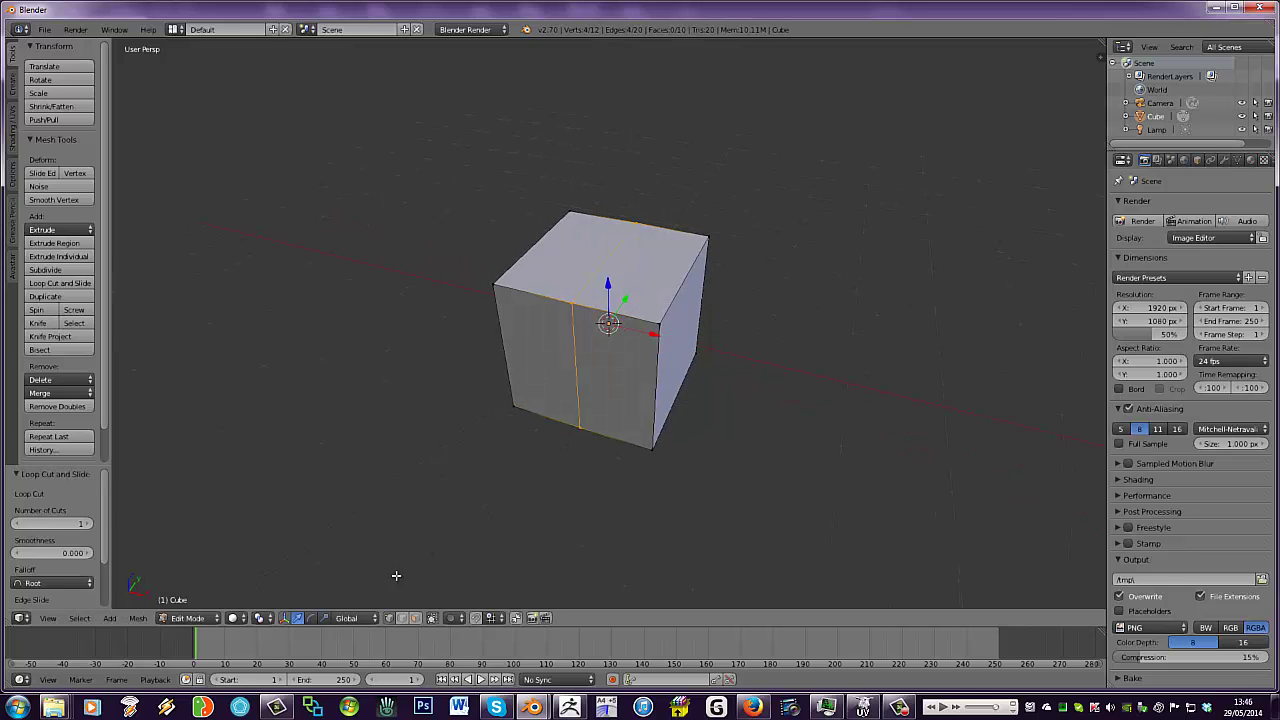
right_click(605, 261)
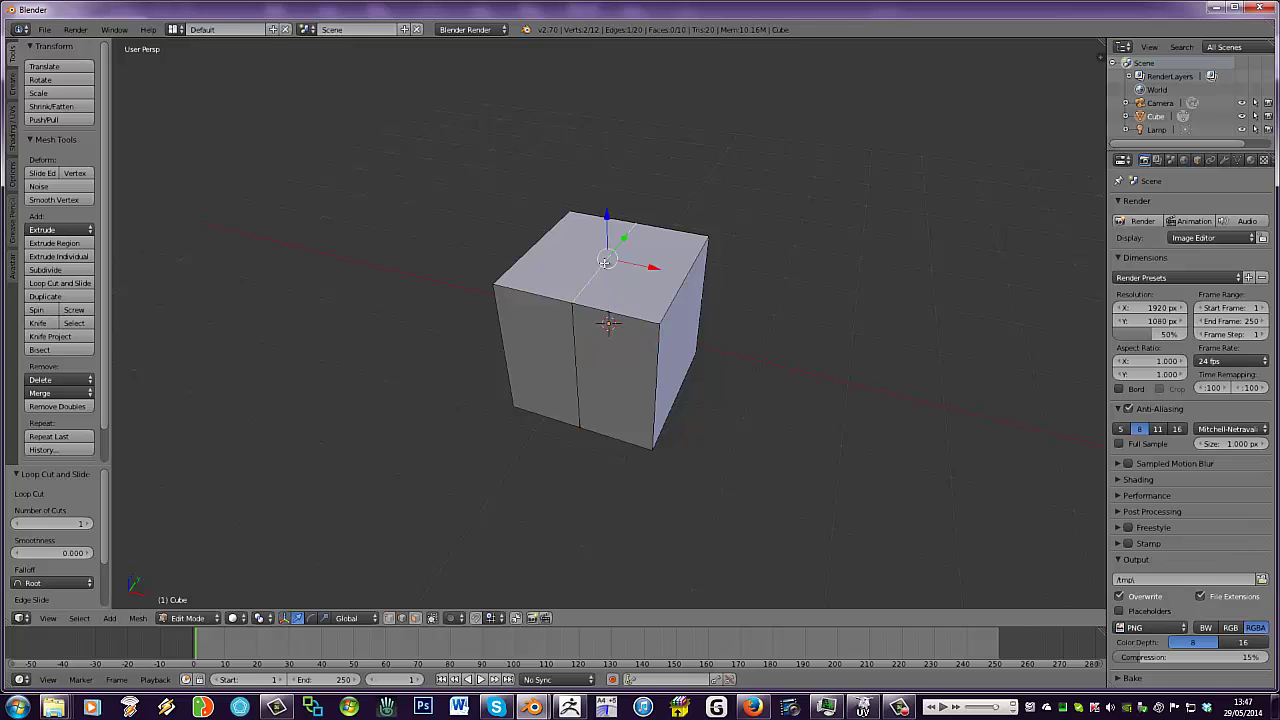
drag(606, 217, 598, 160)
middle_drag(597, 134, 601, 148)
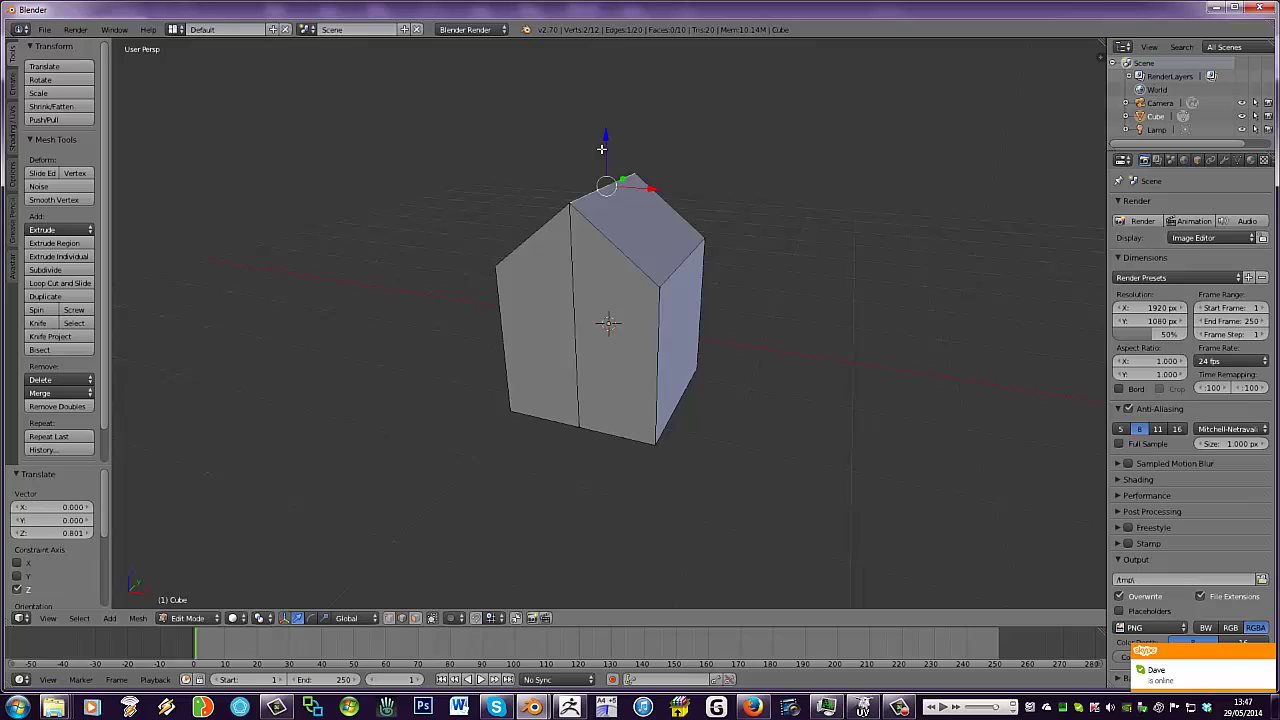
Extrude the two faces of the front gable wall about 1.69 outward to lengthen the house
middle_drag(552, 271, 521, 273)
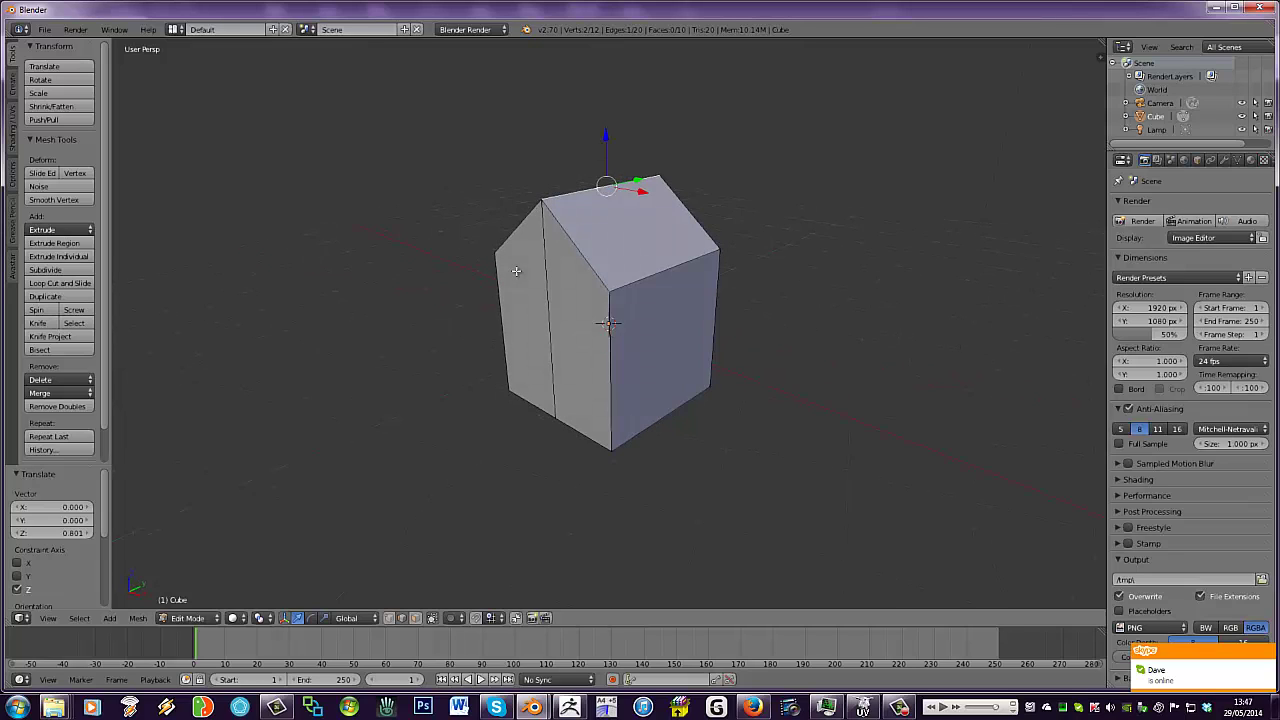
click(415, 618)
right_click(511, 370)
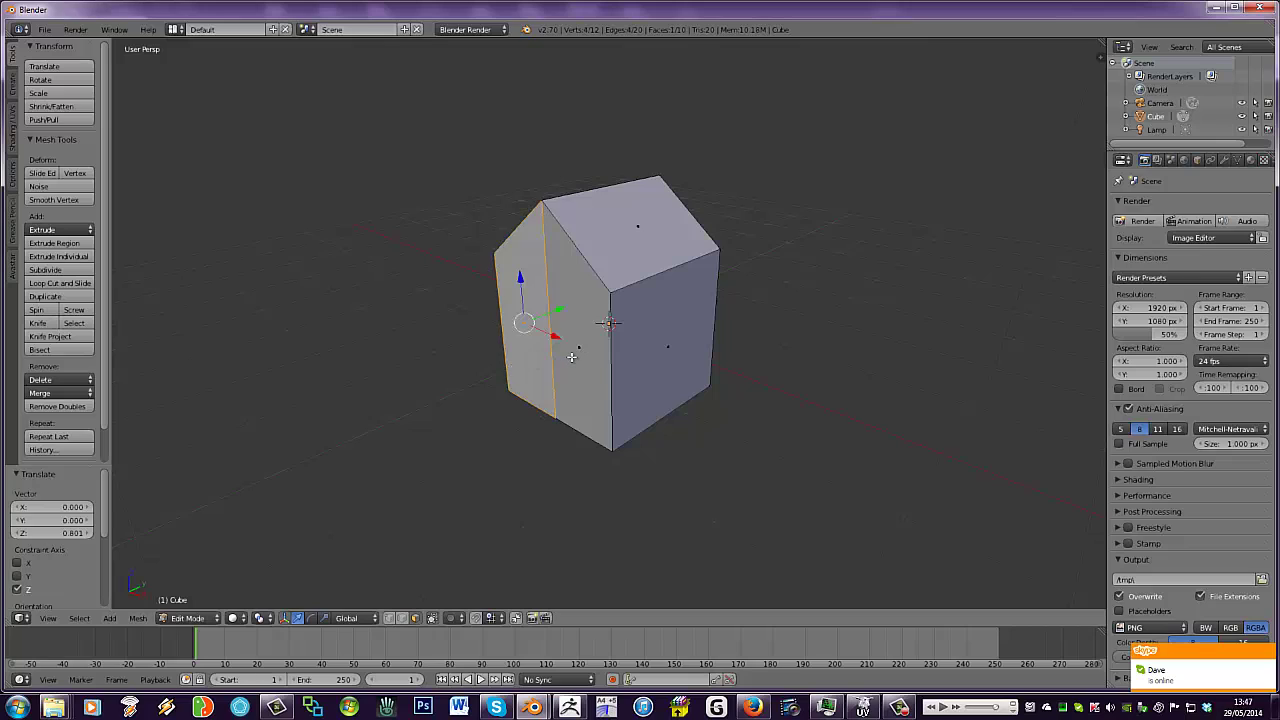
shift+right_click(571, 357)
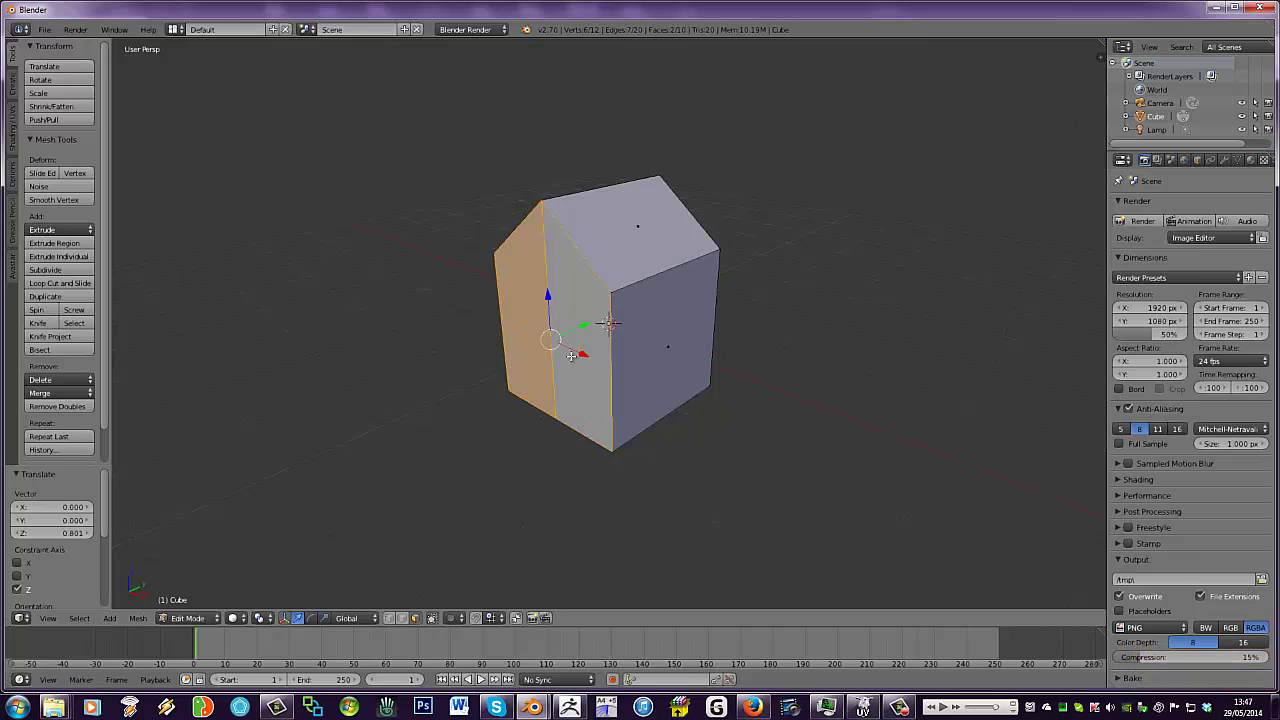
key(e)
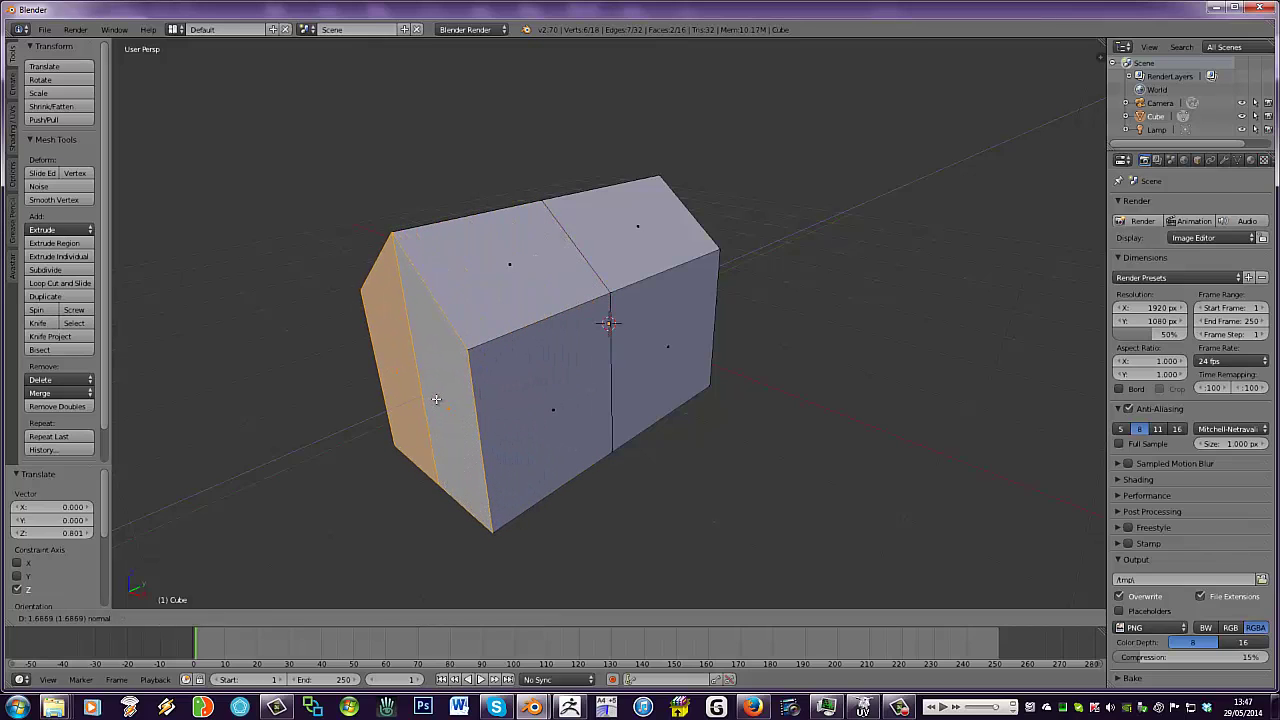
click(443, 378)
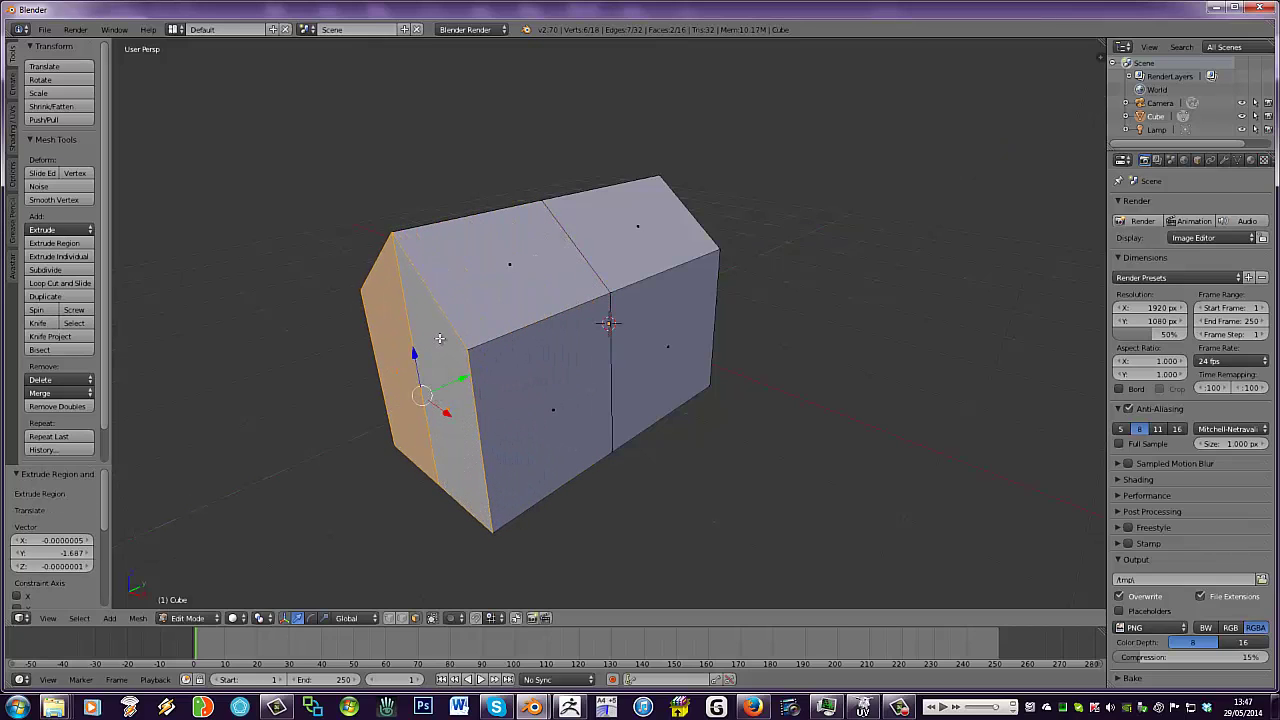
Extrude the side wall face of the new front section about 1.67 outward to form a side wing
right_click(536, 387)
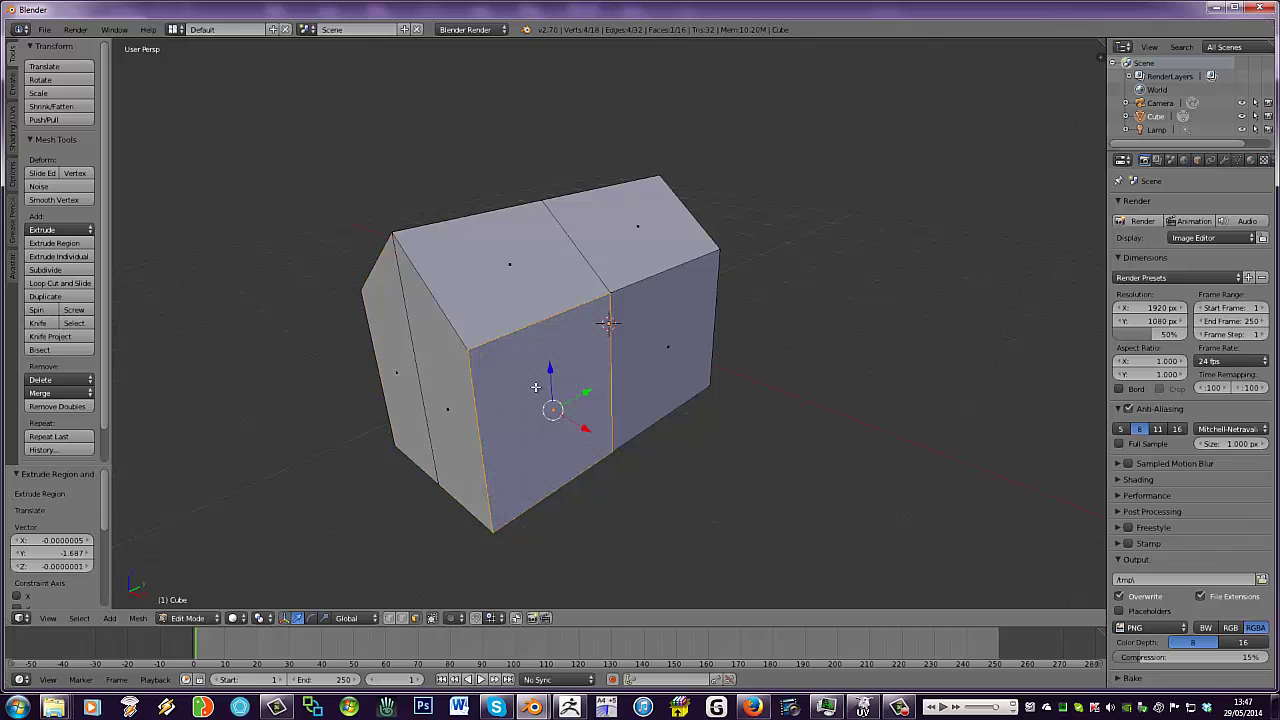
key(e)
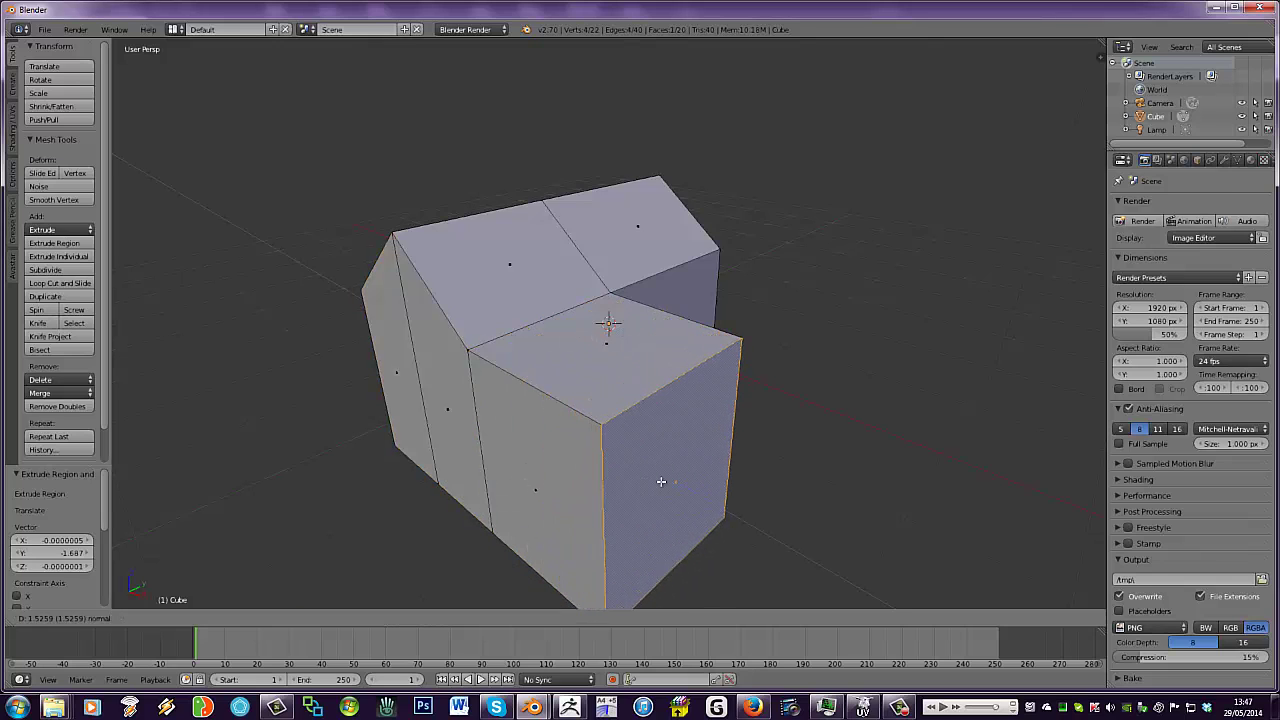
click(663, 483)
Add one lengthwise loop cut down the middle of the side wing, continuing over the main roof
middle_drag(663, 483, 392, 338)
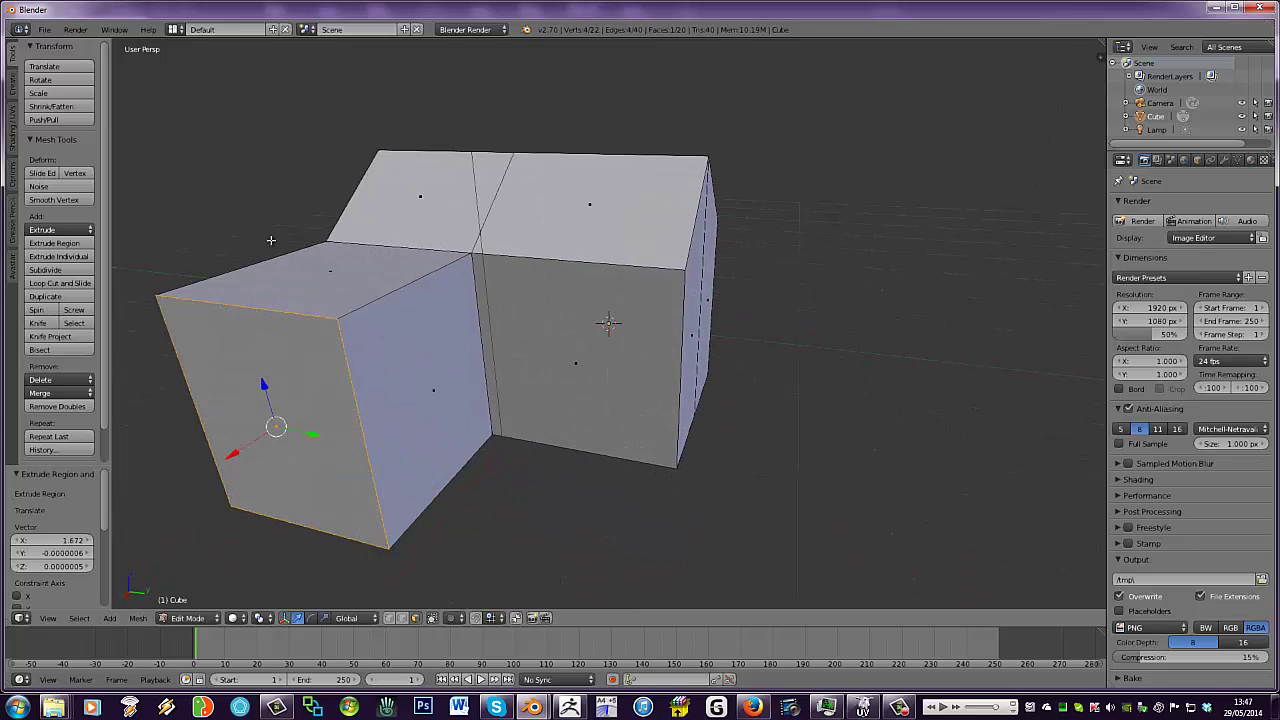
key(ctrl+r)
click(350, 243)
click(355, 245)
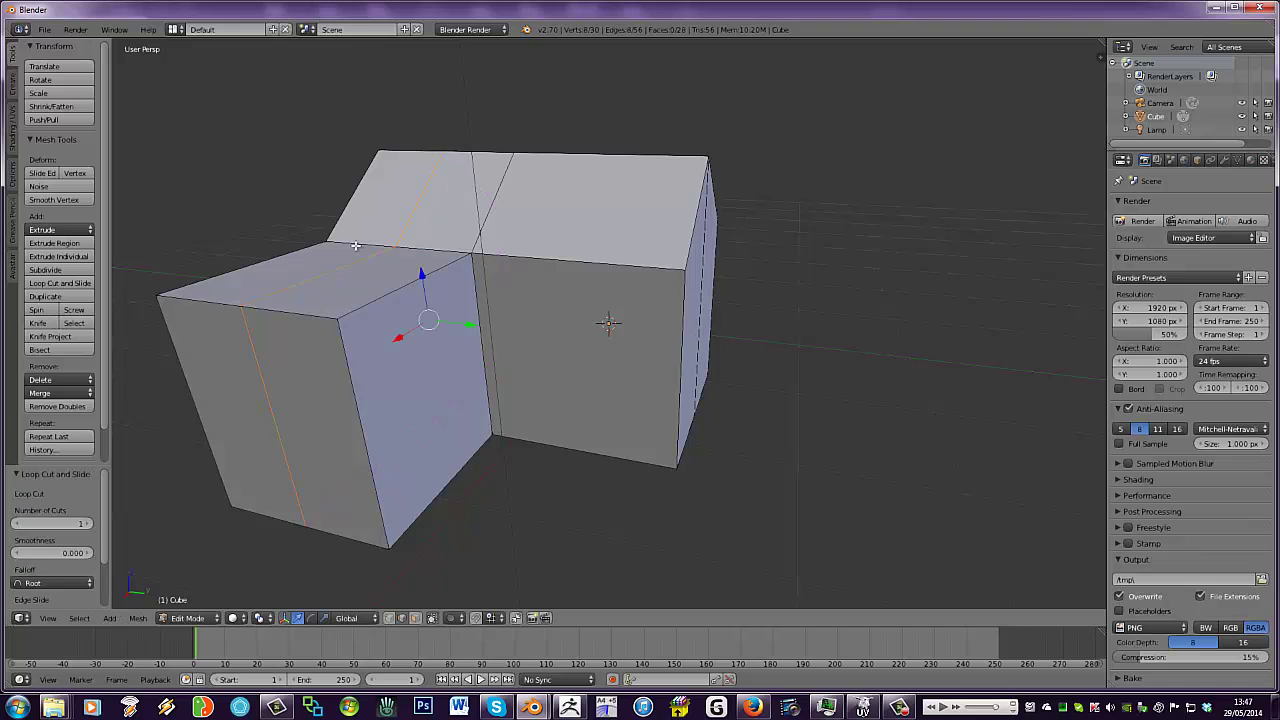
Raise the centre edge on top of the side wing 0.43 along Z to form its roof ridge
middle_drag(393, 304, 533, 364)
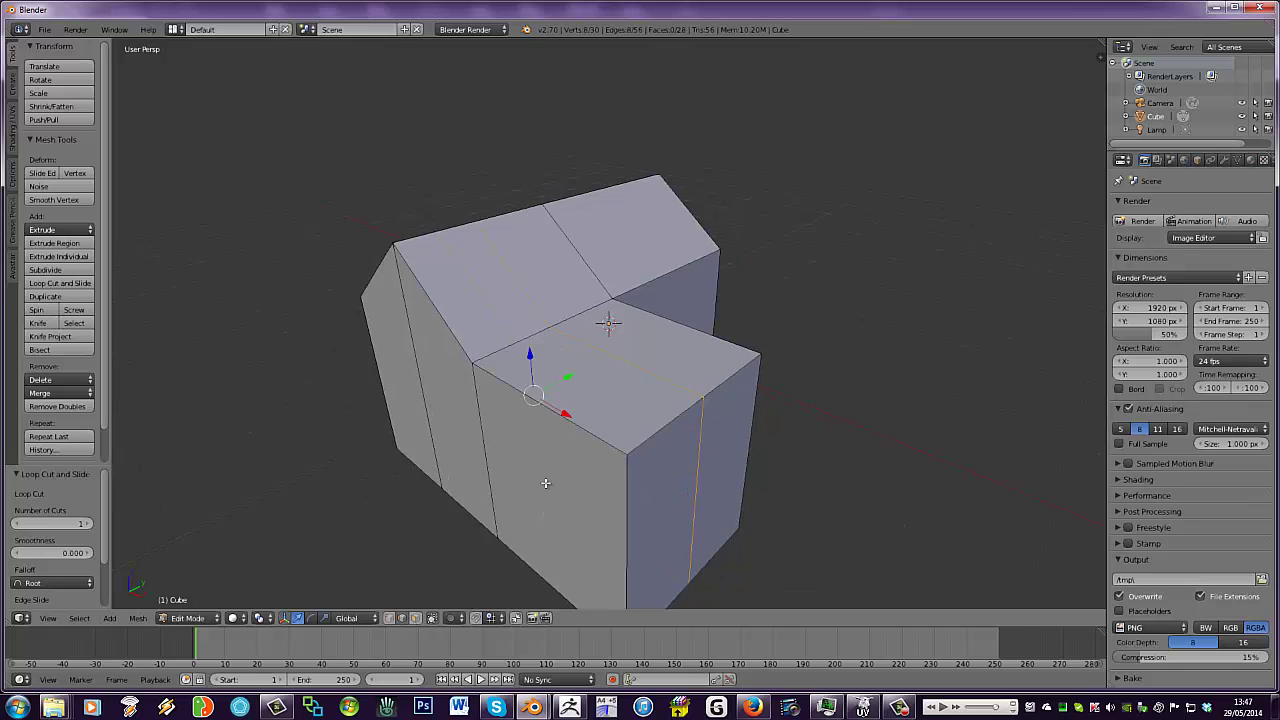
right_click(618, 362)
key(g)
key(z)
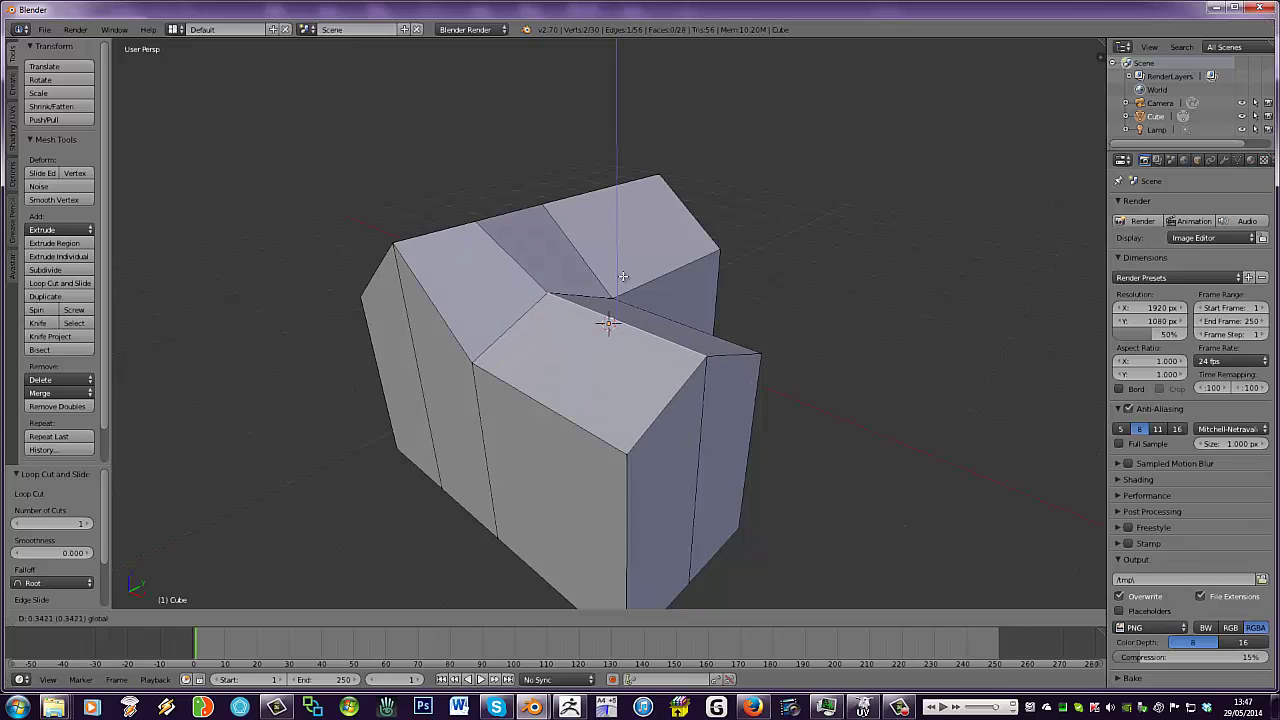
click(625, 265)
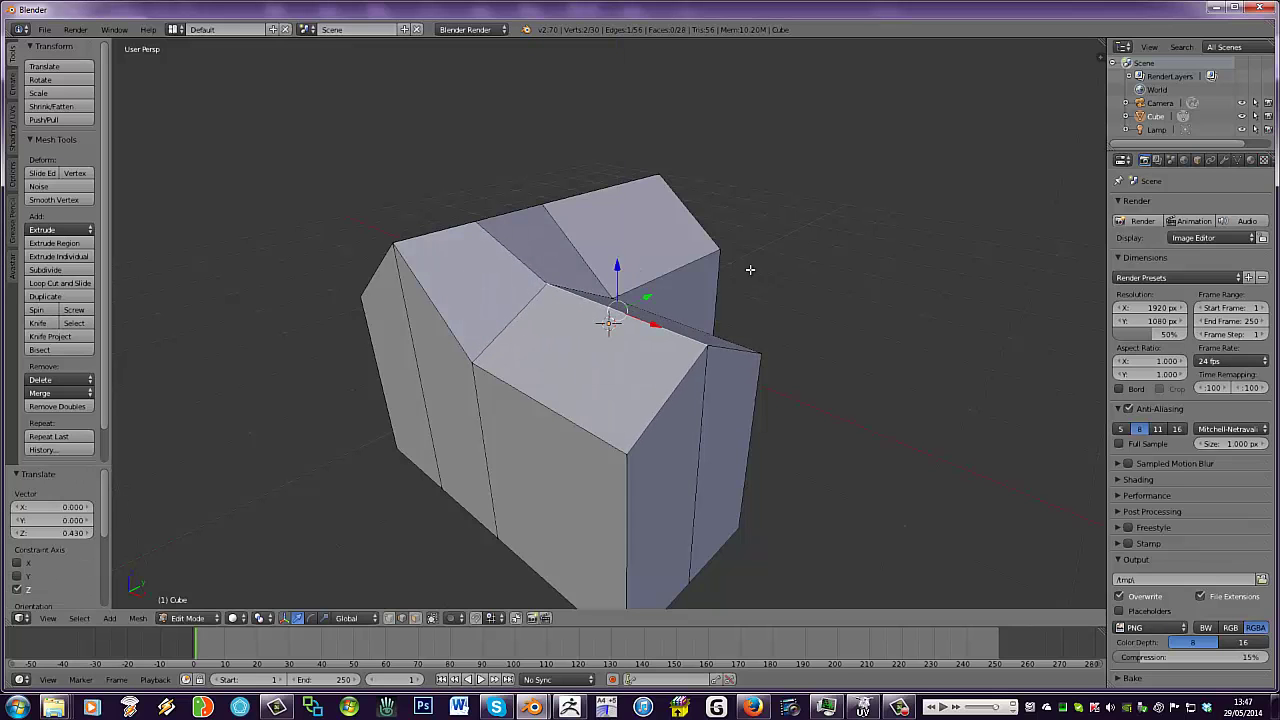
Add two evenly spaced vertical loop cuts across the side wing, dividing its length into thirds
middle_drag(750, 270, 643, 262)
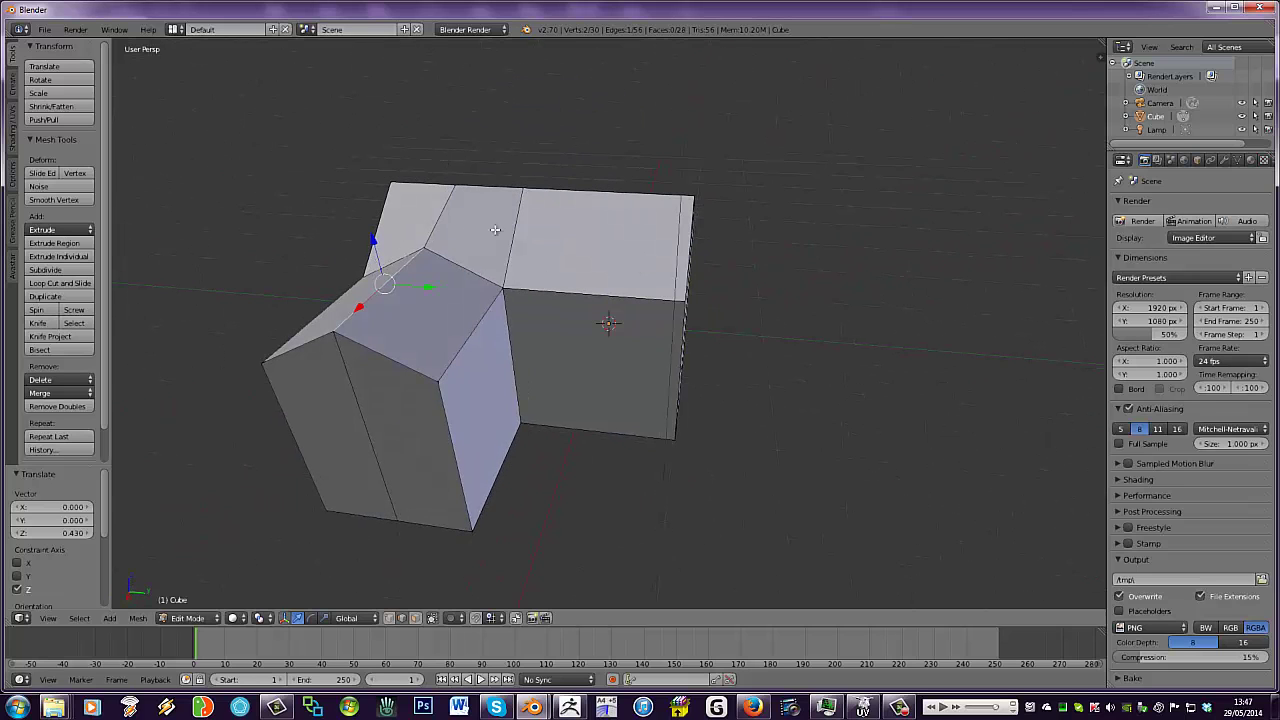
middle_drag(417, 255, 488, 285)
middle_drag(489, 344, 515, 327)
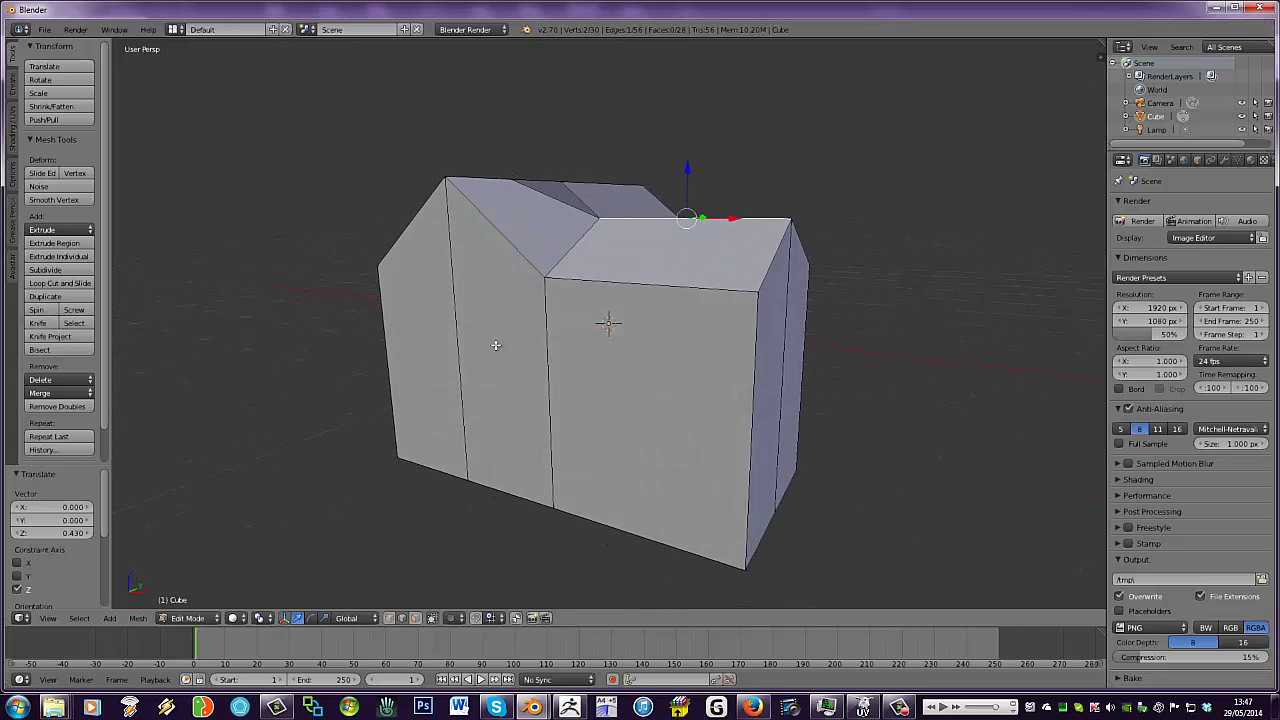
key(ctrl+r)
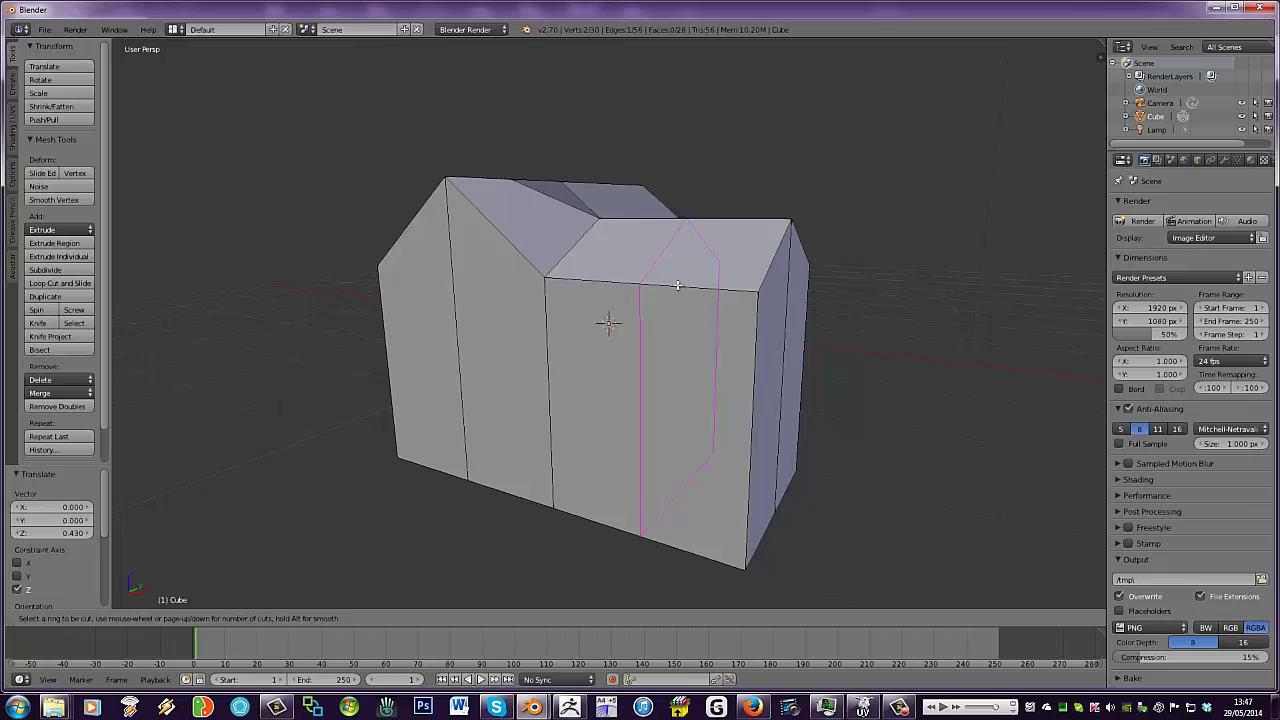
scroll(677, 286, up, 1)
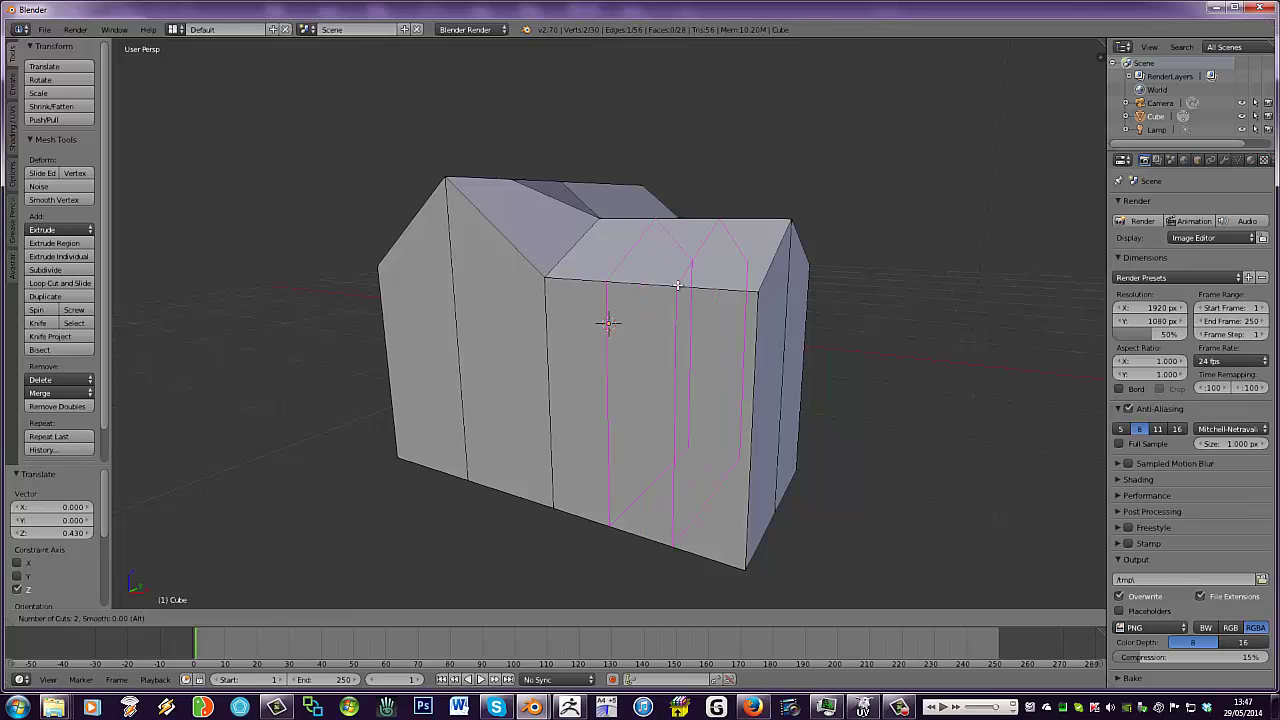
click(677, 286)
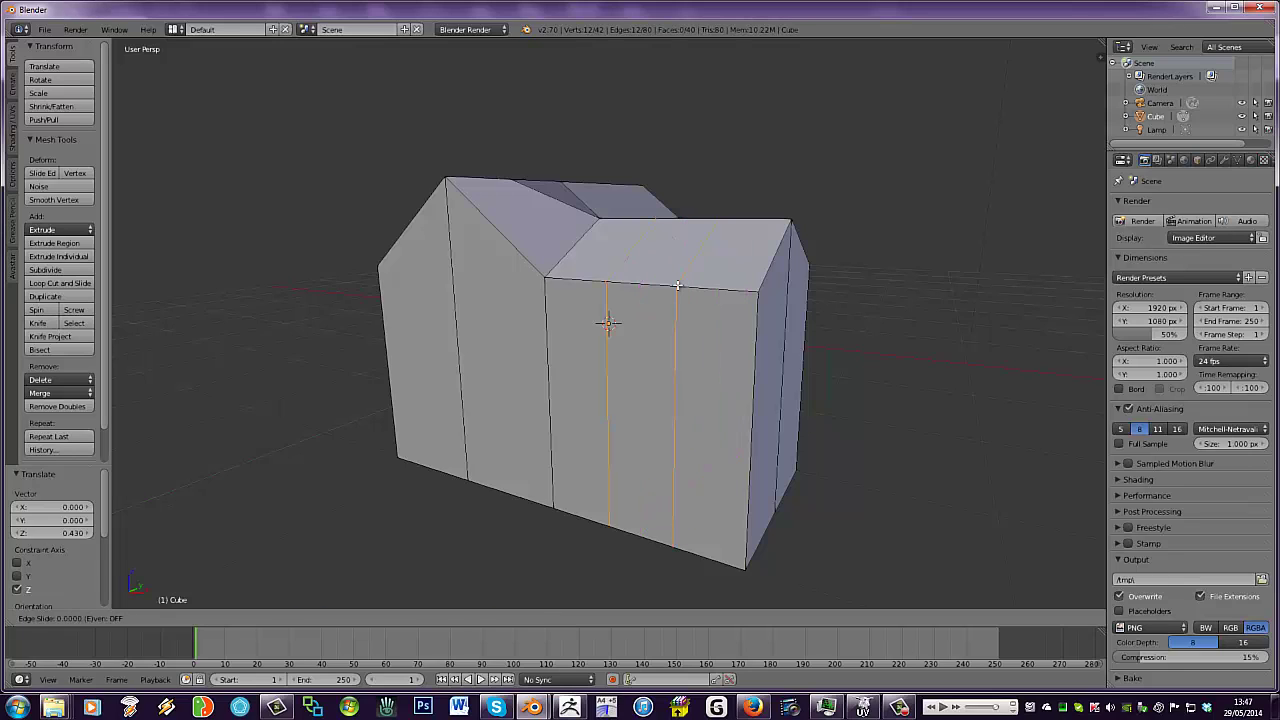
click(677, 286)
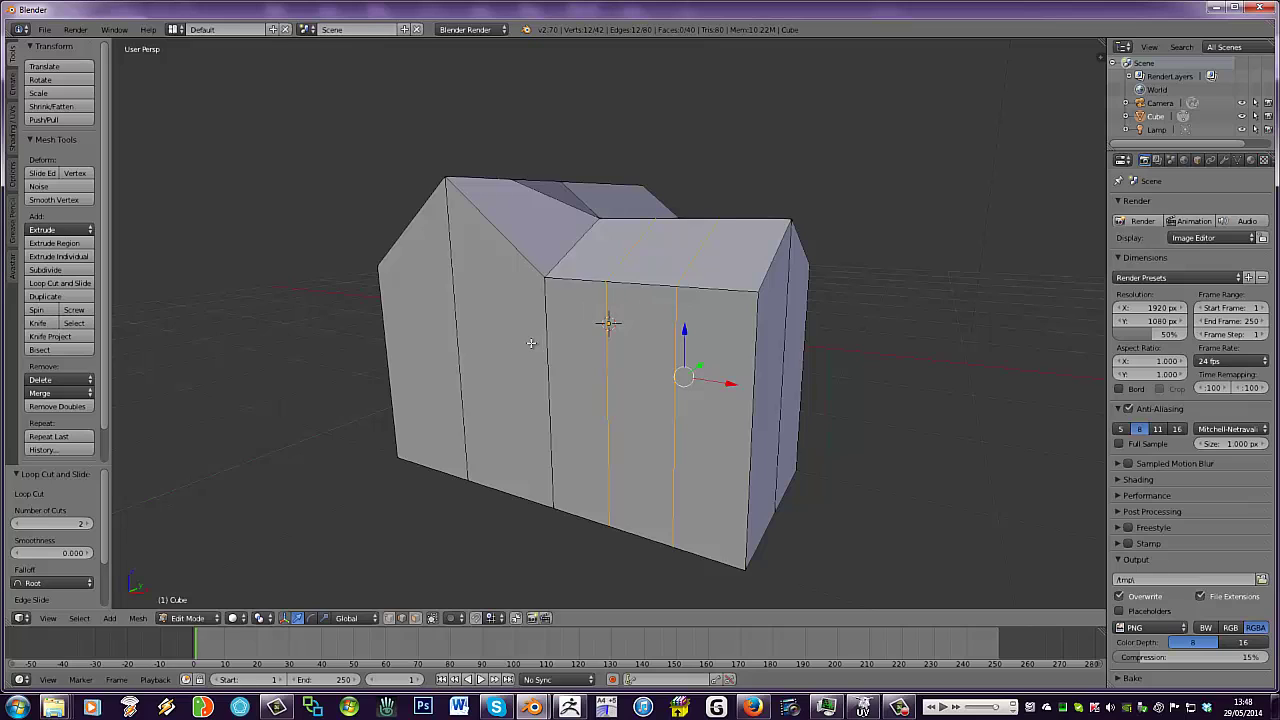
Add two horizontal loop cuts around the house walls and slide them upward by about 0.67
key(ctrl+r)
scroll(535, 336, up, 1)
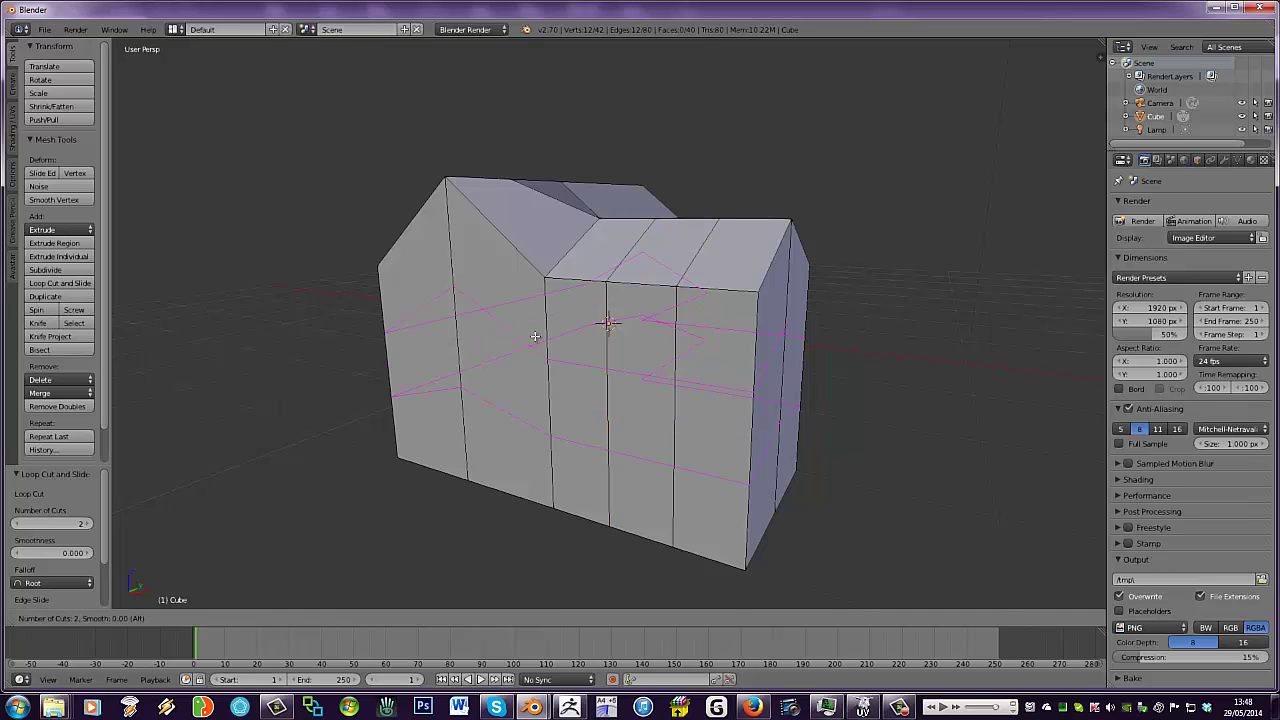
click(535, 336)
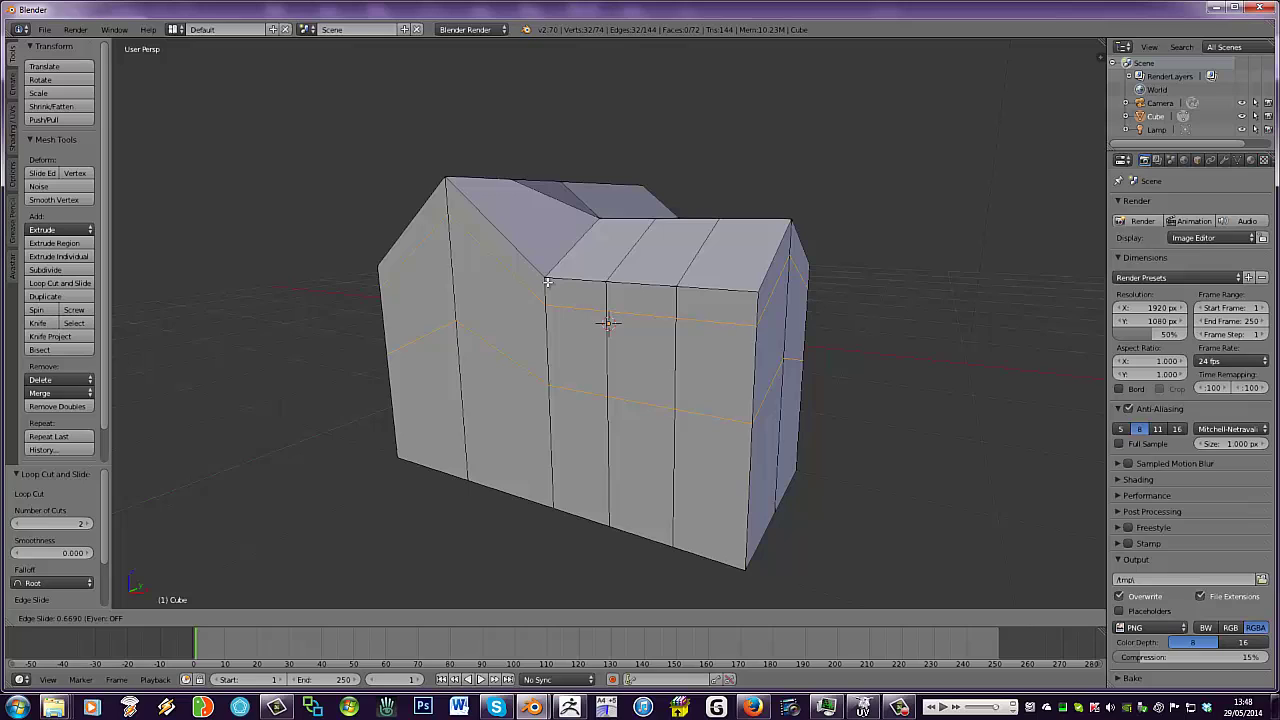
click(547, 283)
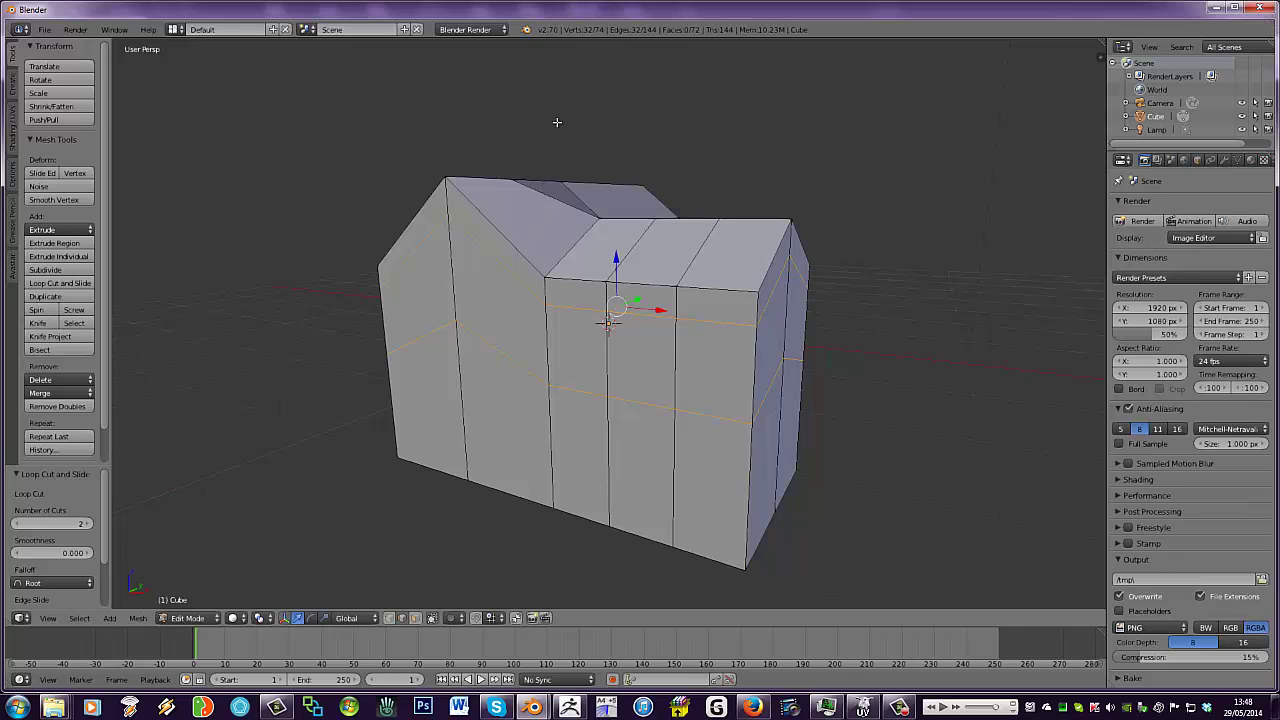
Scale the two horizontal wall loops closer together along Z by about 0.61
key(s)
key(z)
click(548, 215)
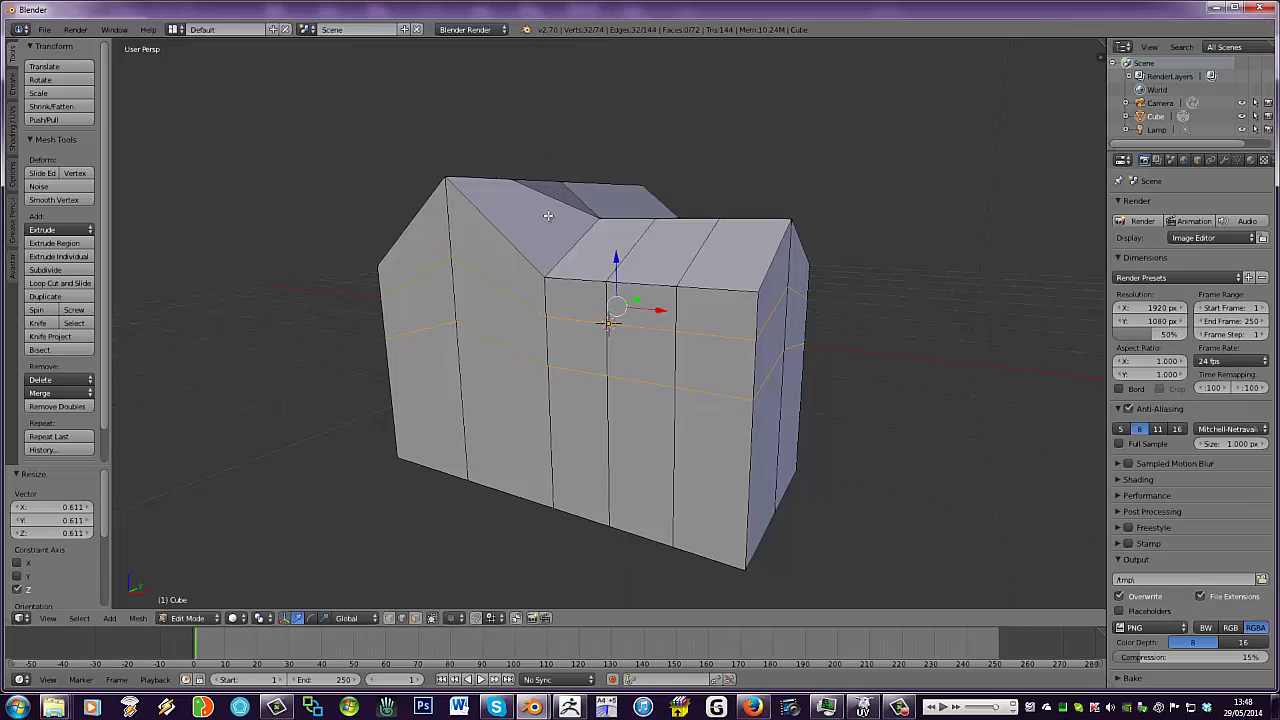
Add two evenly spaced horizontal loop cuts around the lower part of the house walls
key(ctrl+r)
scroll(552, 479, up, 1)
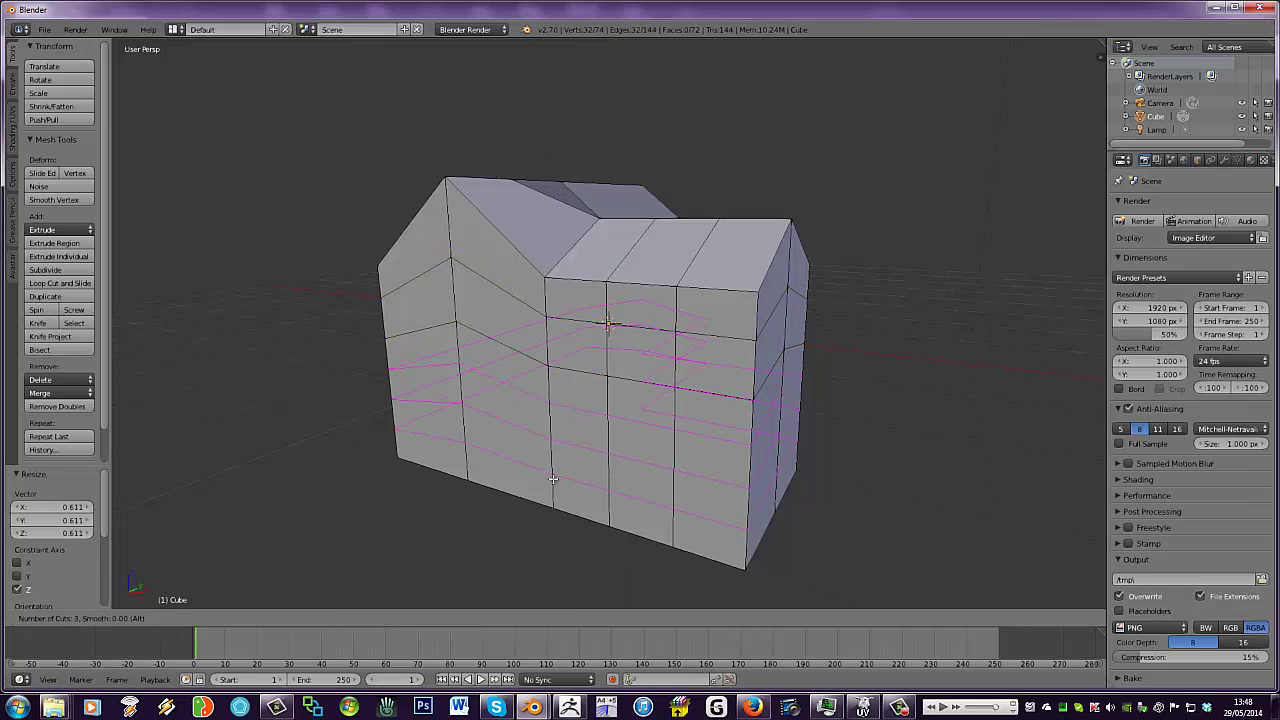
click(550, 475)
right_click(550, 475)
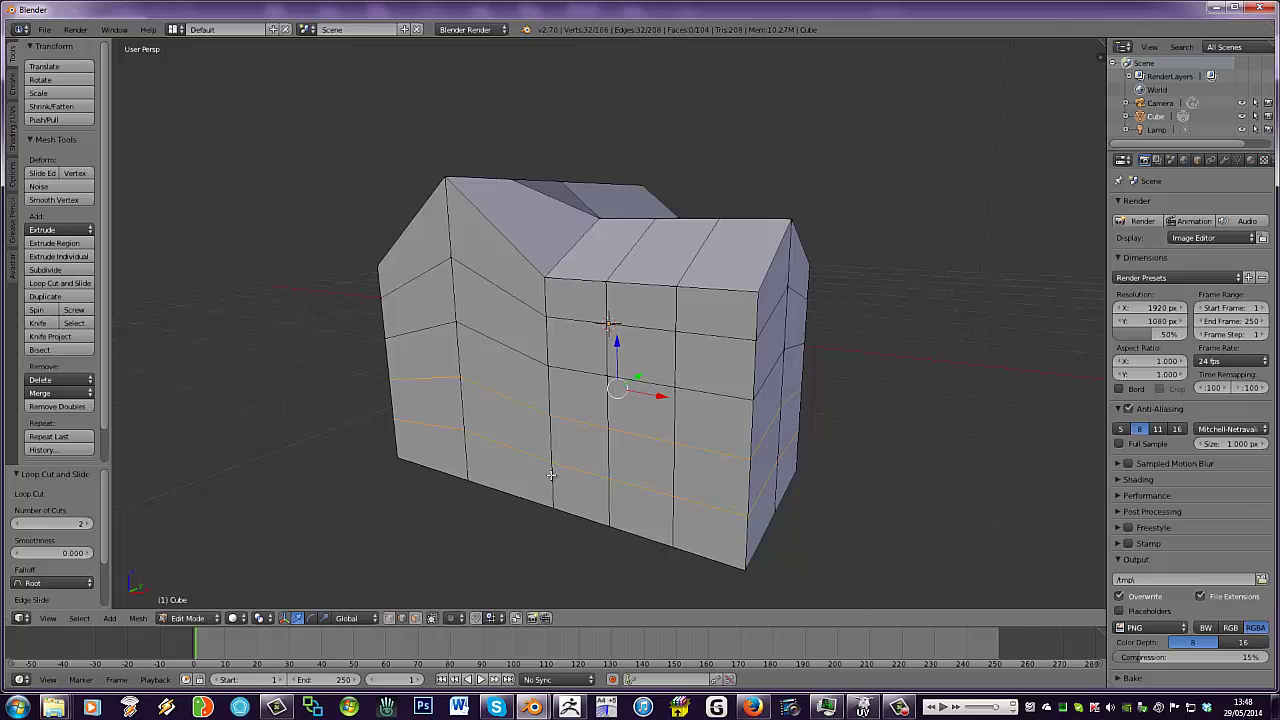
Flatten the uppermost horizontal pair of edges on the main block's gable end wall by scaling them to 0 along Z
middle_drag(645, 456, 503, 447)
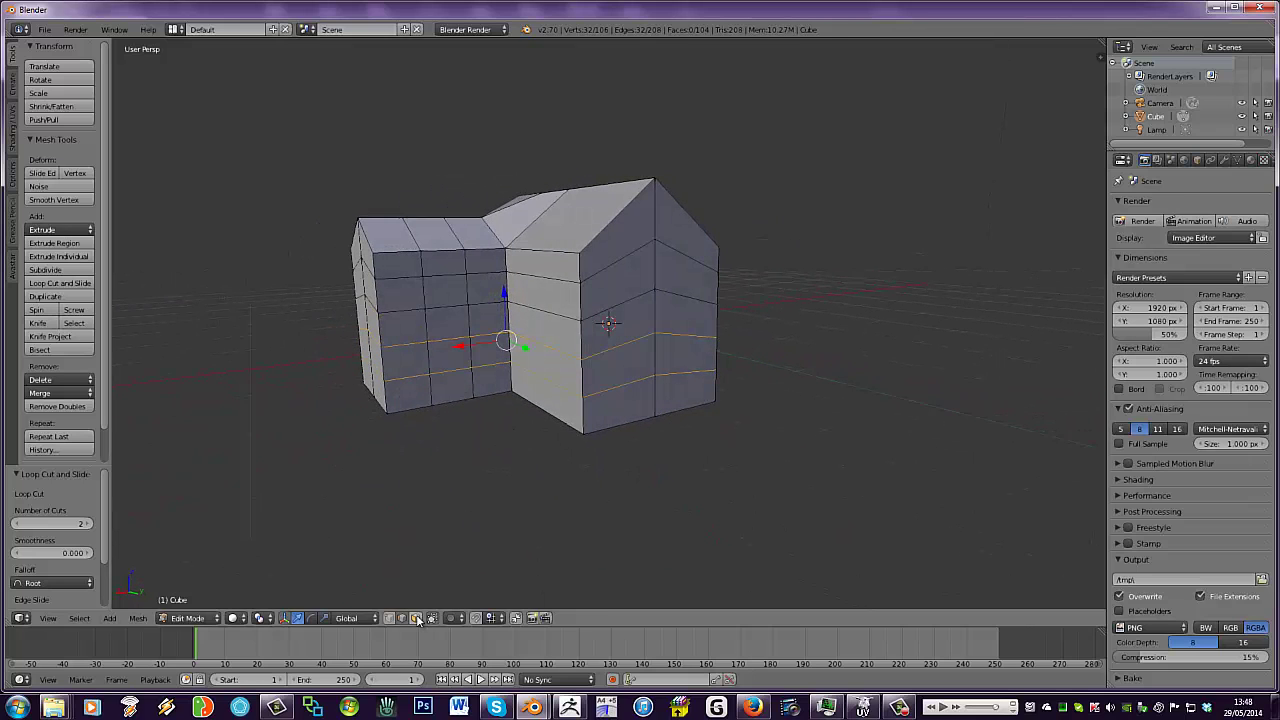
mouse_move(468, 556)
middle_down()
mouse_move(449, 534)
mouse_move(420, 534)
mouse_move(467, 531)
middle_up()
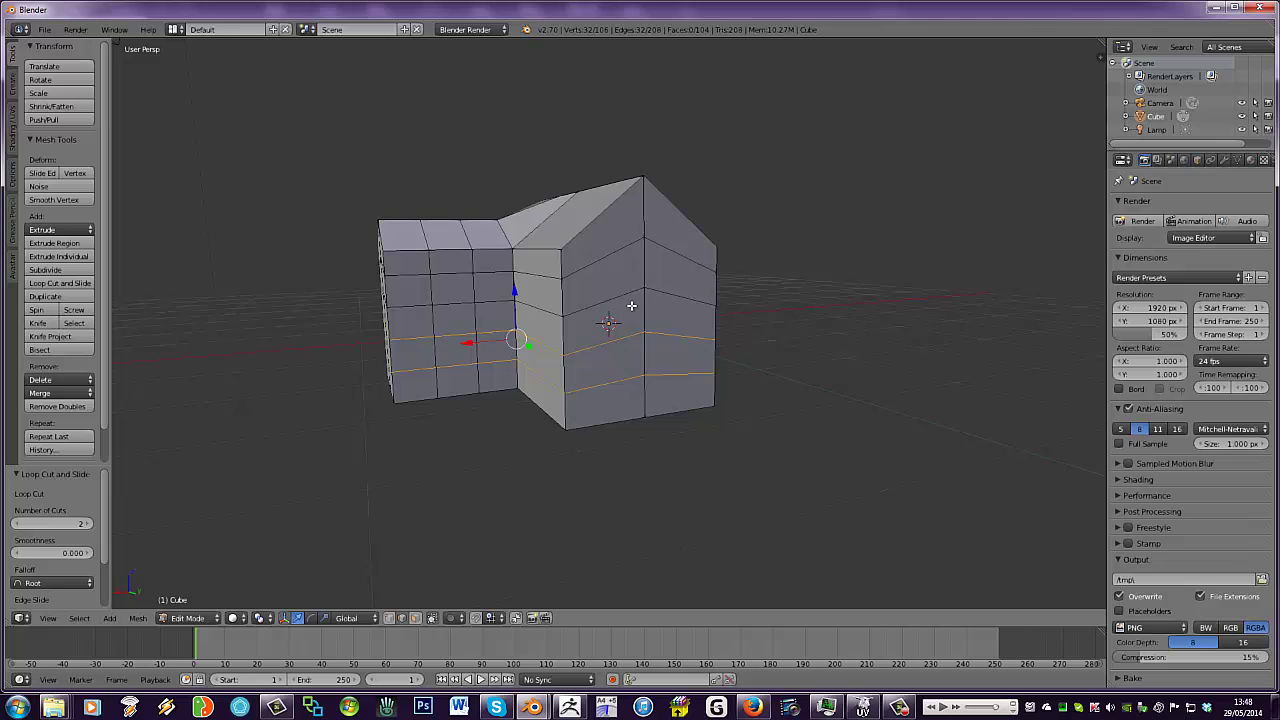
right_click(603, 263)
shift+right_click(687, 252)
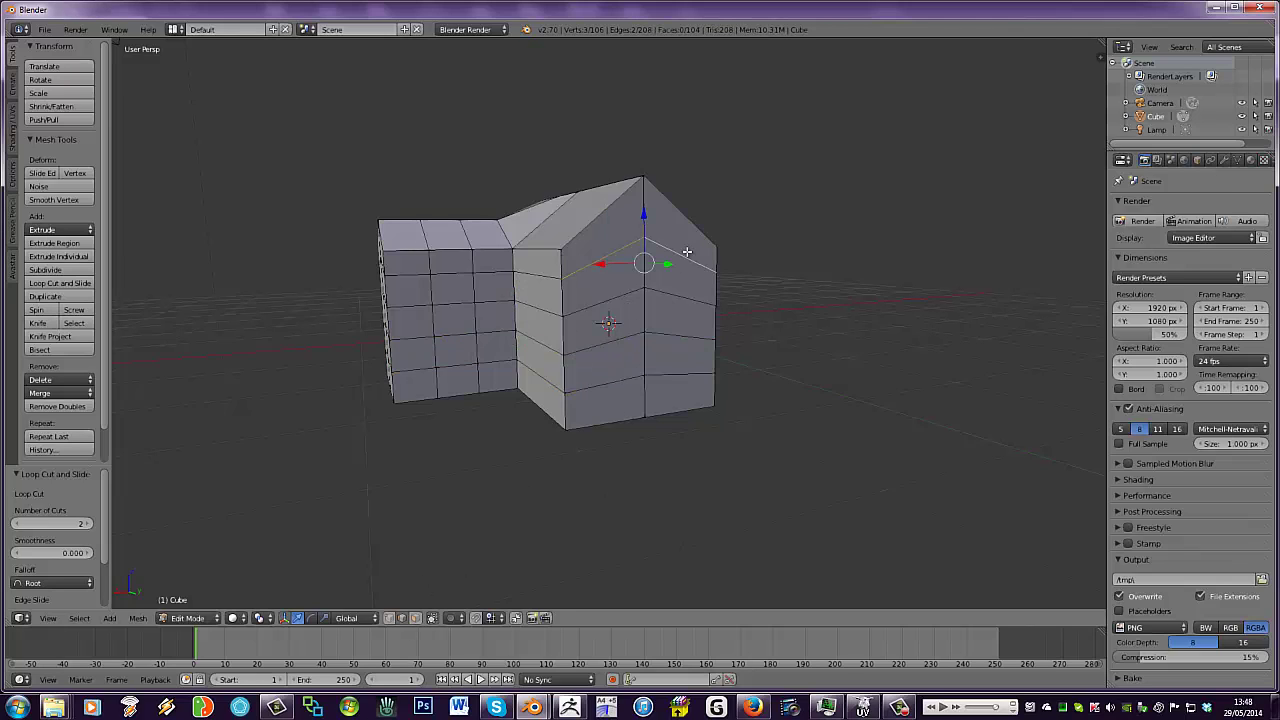
key(KP_3)
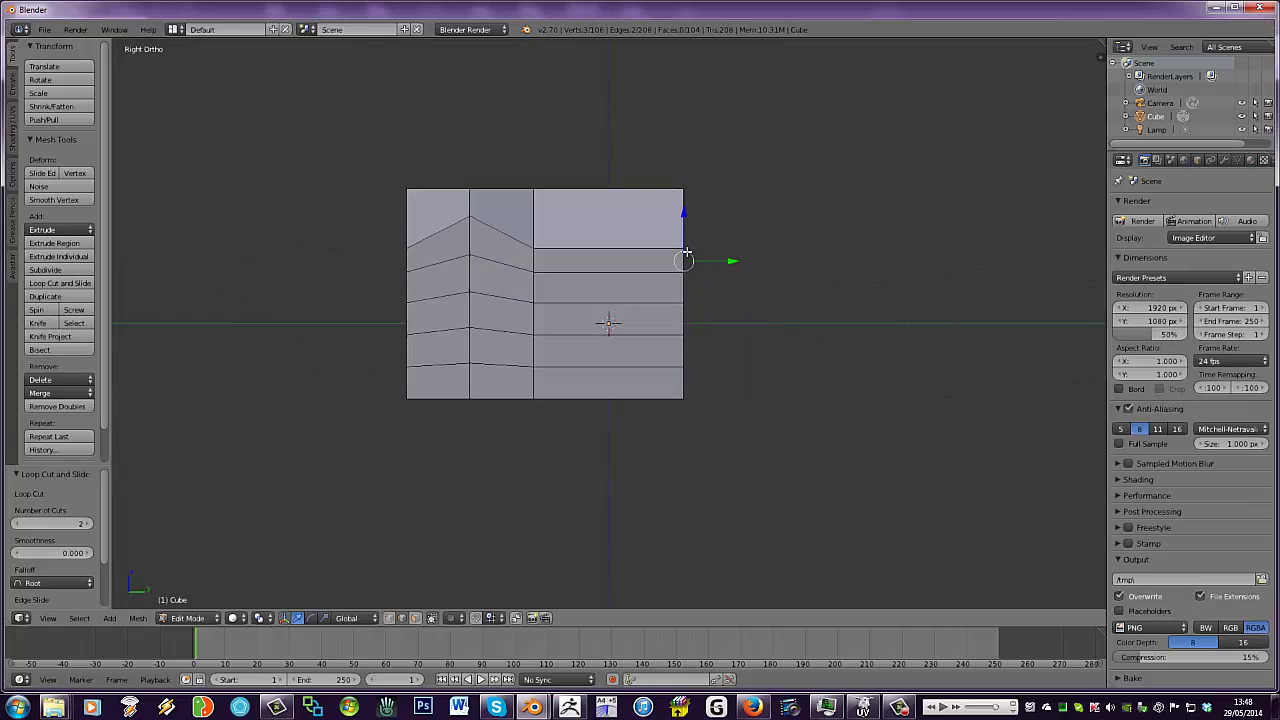
key(ctrl+KP_3)
scroll(687, 252, up, 2)
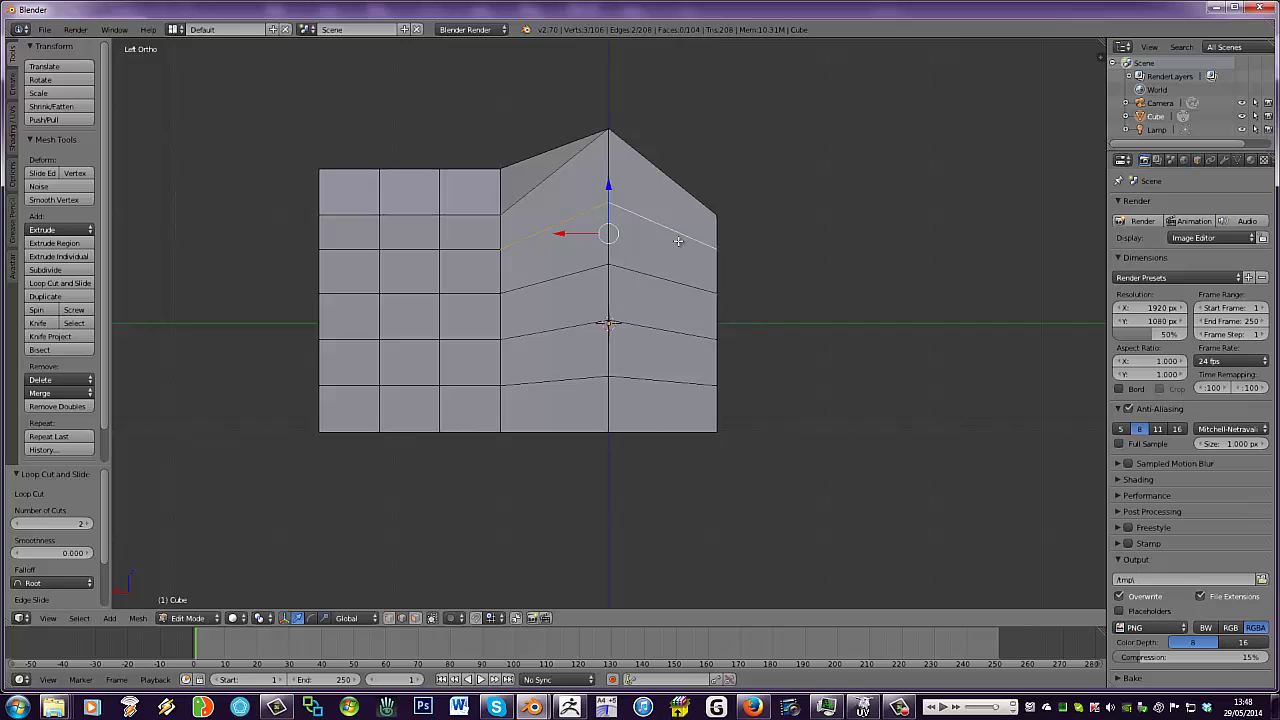
key(s)
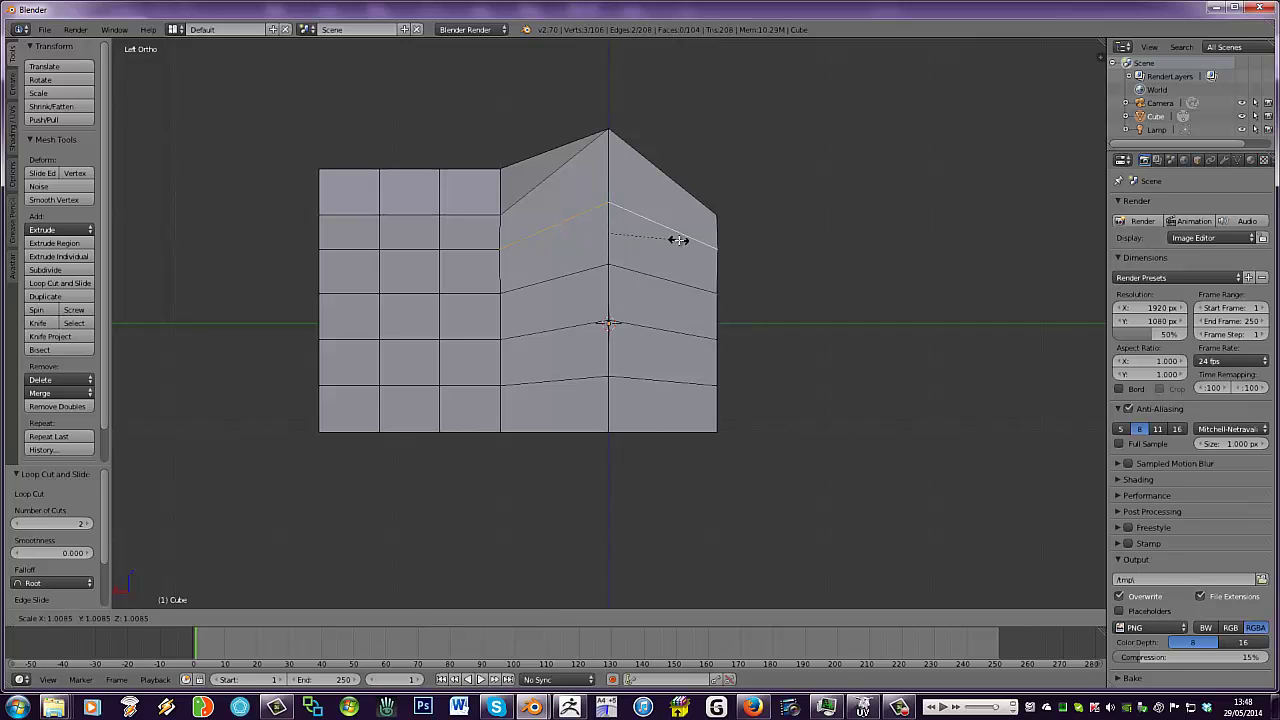
key(z)
key(0)
key(Return)
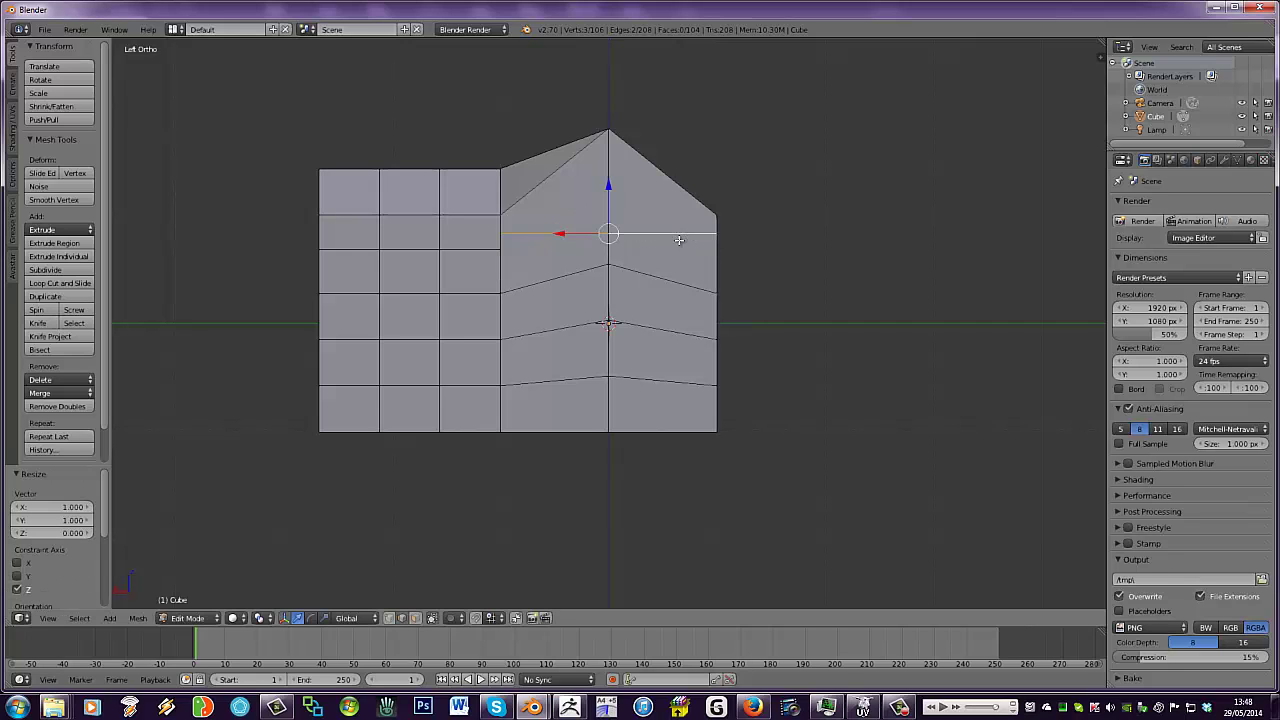
Level the second horizontal pair of edges down on the gable end wall with a Z scale of 0
right_click(558, 277)
shift+right_click(651, 269)
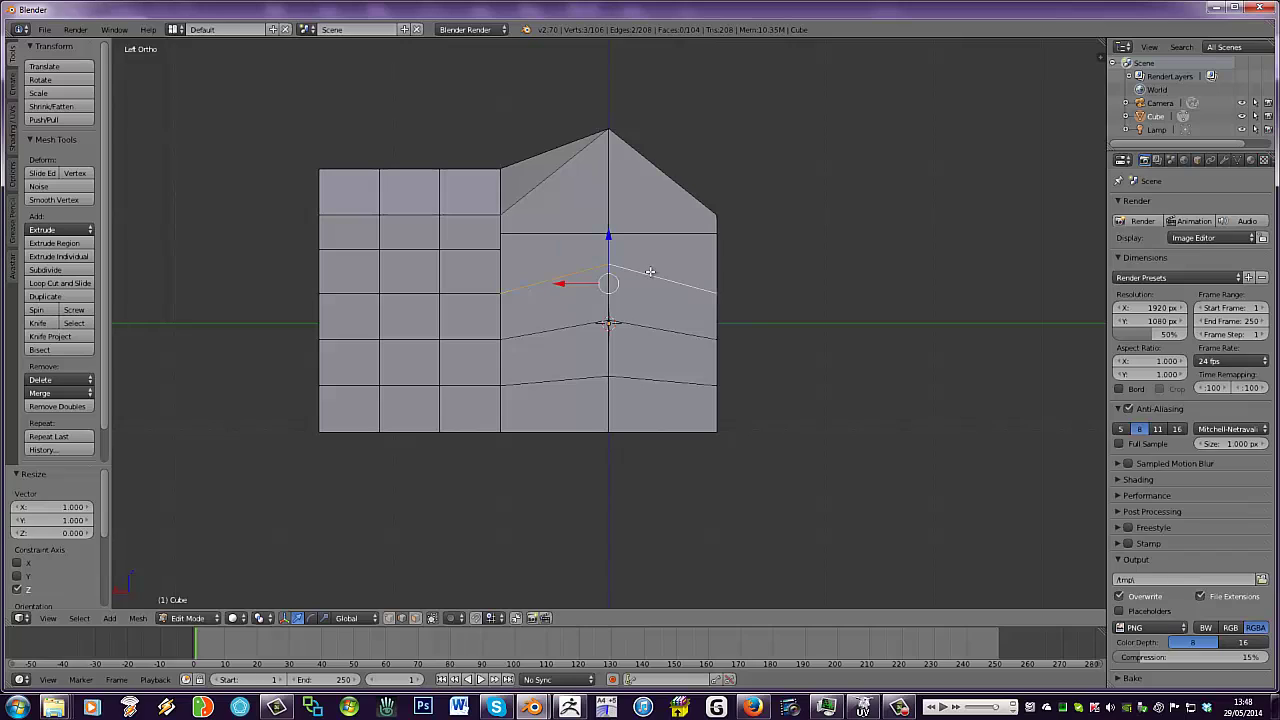
key(s)
key(z)
key(0)
key(Return)
Flatten the third edge pair down on the gable end wall to 0 along Z and select the lowest pair
right_click(542, 330)
shift+right_click(655, 327)
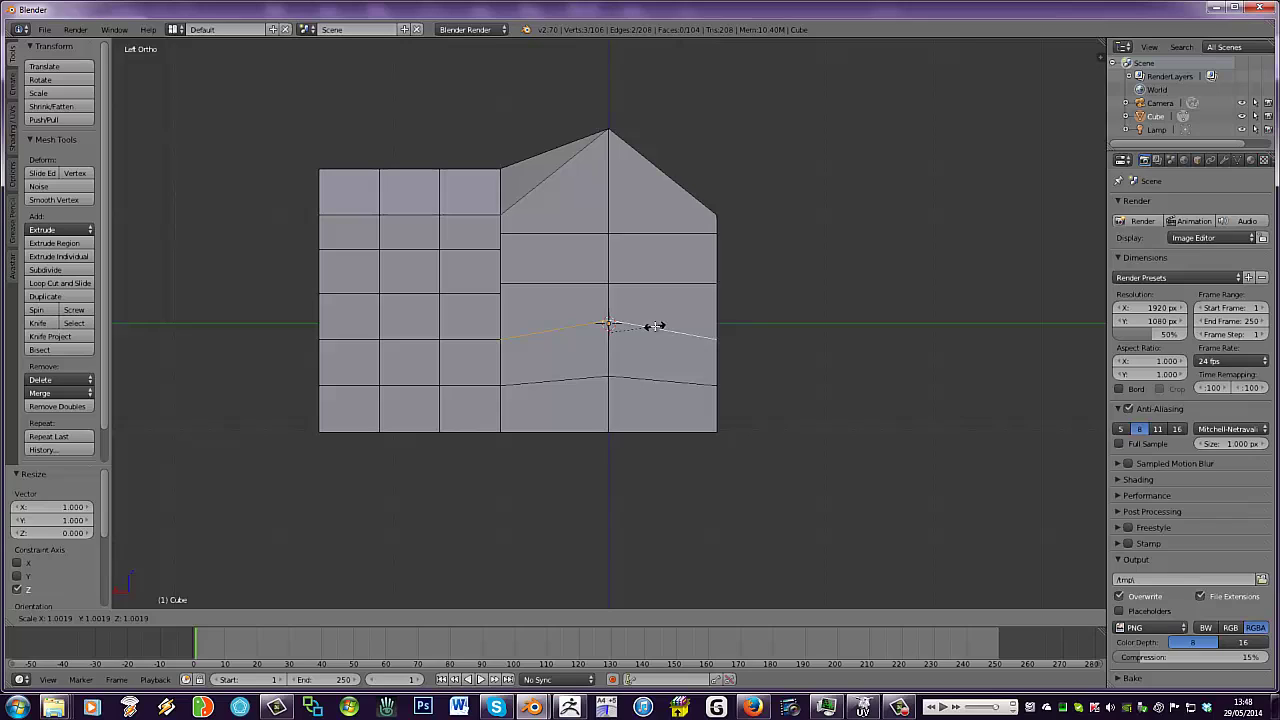
right_click(569, 376)
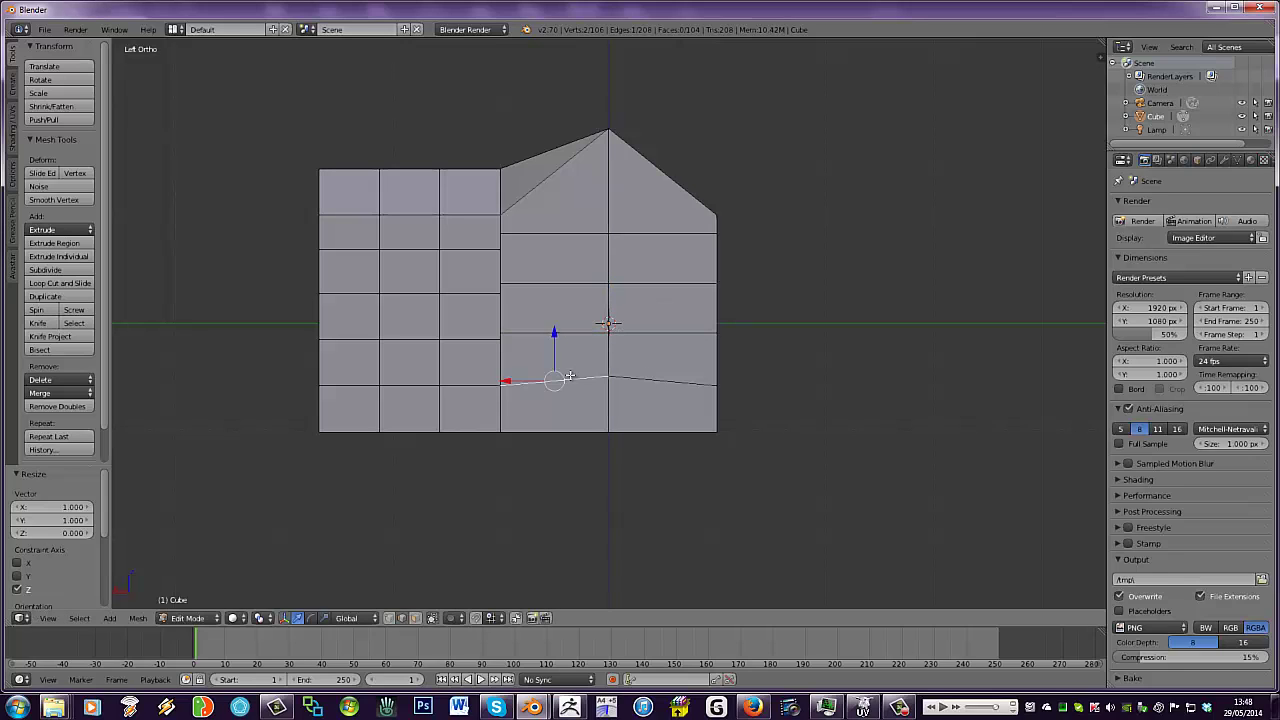
shift+right_click(660, 380)
middle_drag(731, 369, 791, 359)
scroll(605, 302, down, 3)
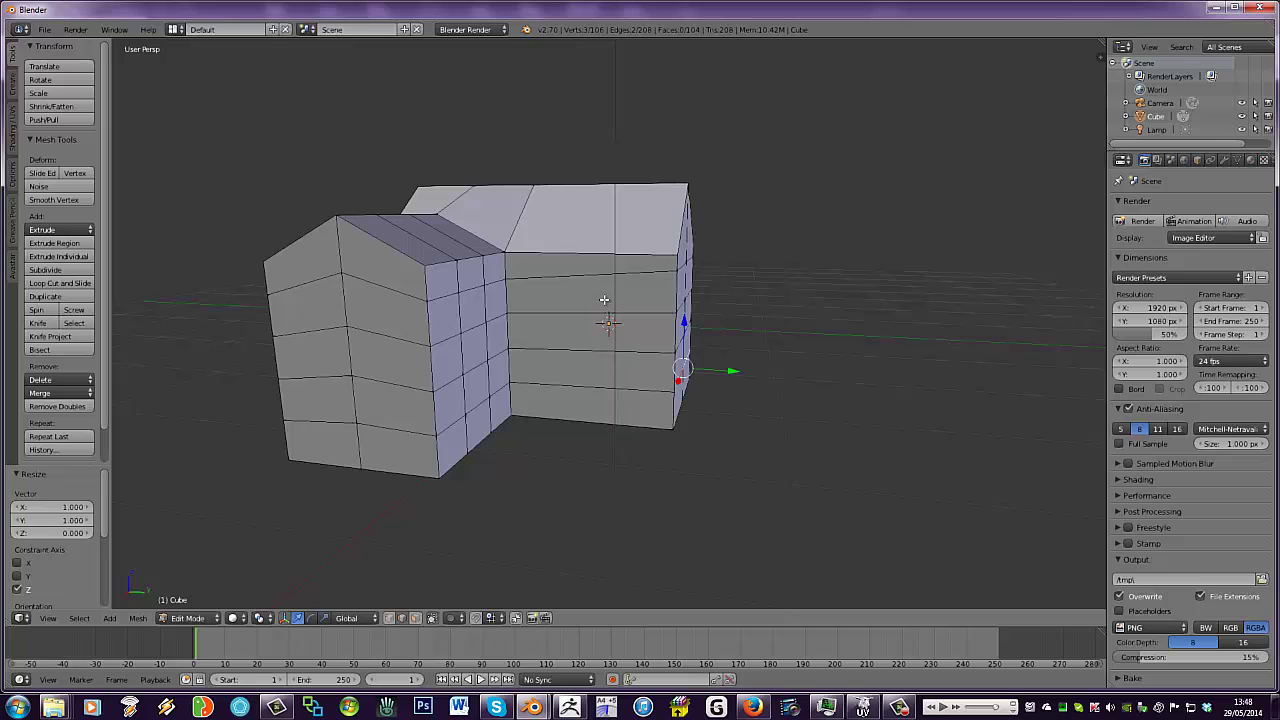
Flatten the whole uppermost horizontal wall loop around the house by scaling it to 0 along Z
alt+right_click(380, 285)
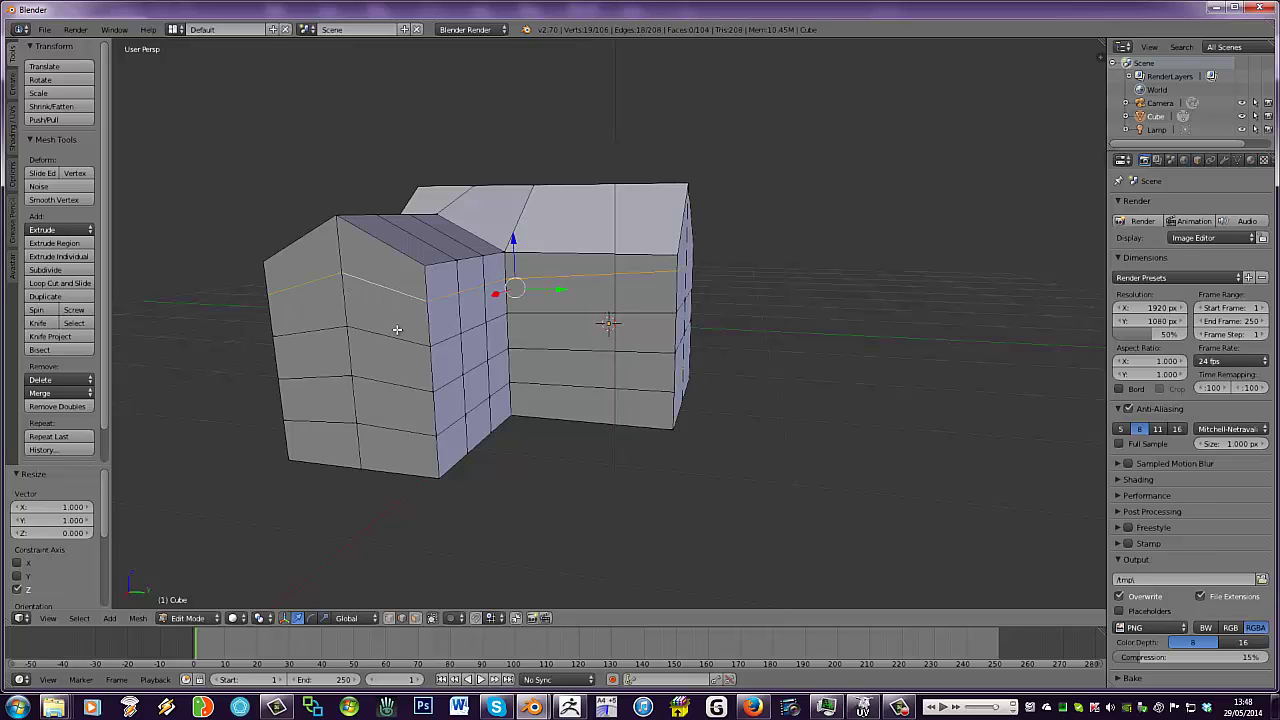
key(KP_1)
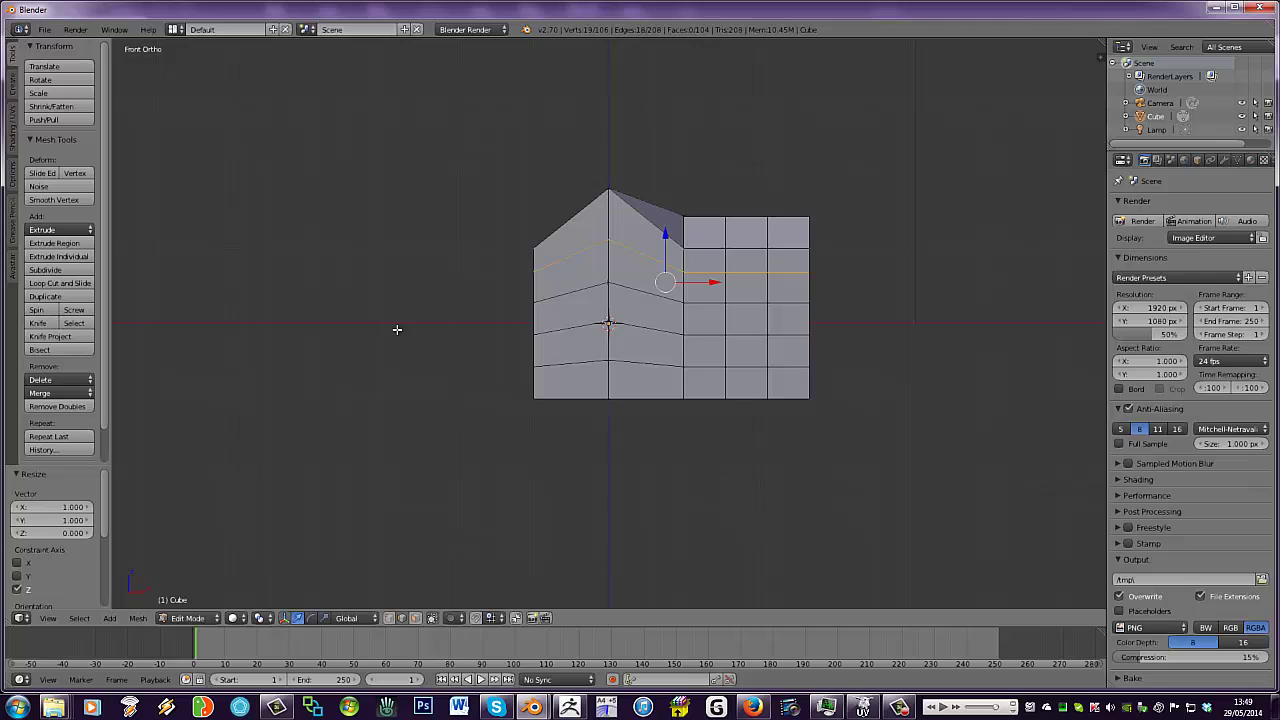
key(s)
key(z)
key(0)
key(Return)
Flatten the second horizontal wall loop to 0 along Z and lower it by about 0.186
alt+shift+right_click(672, 299)
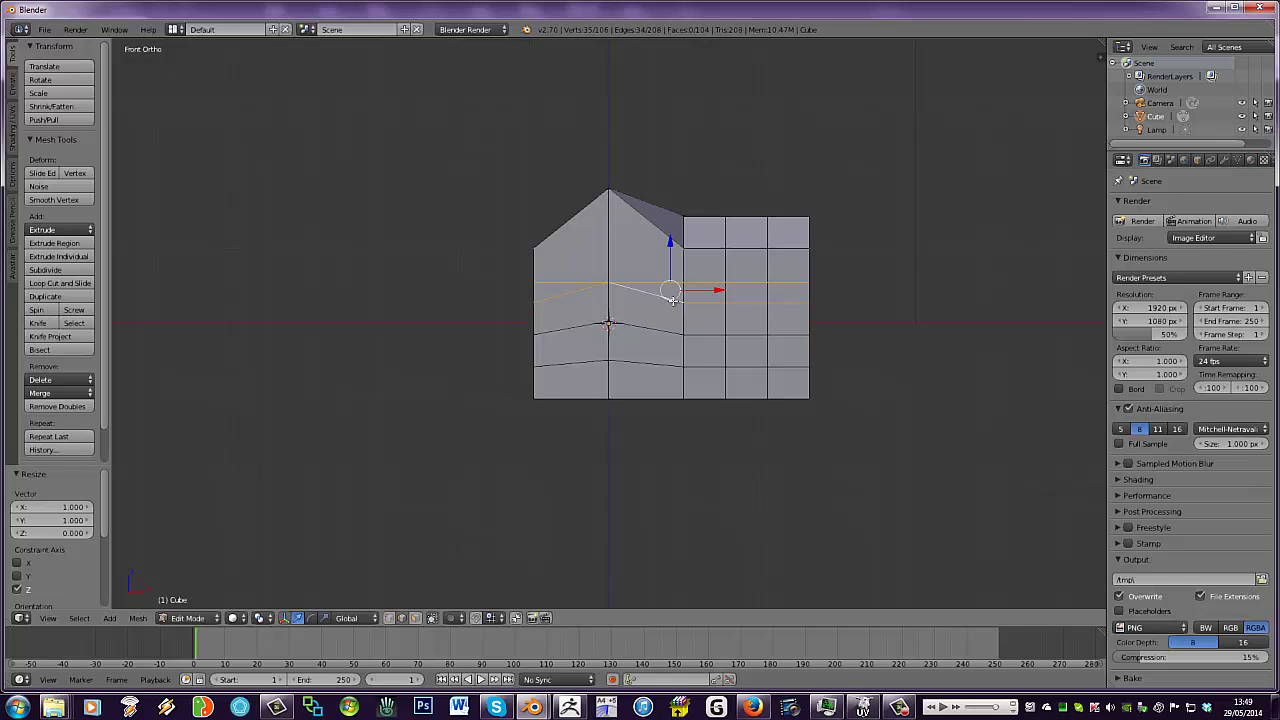
right_click(676, 299)
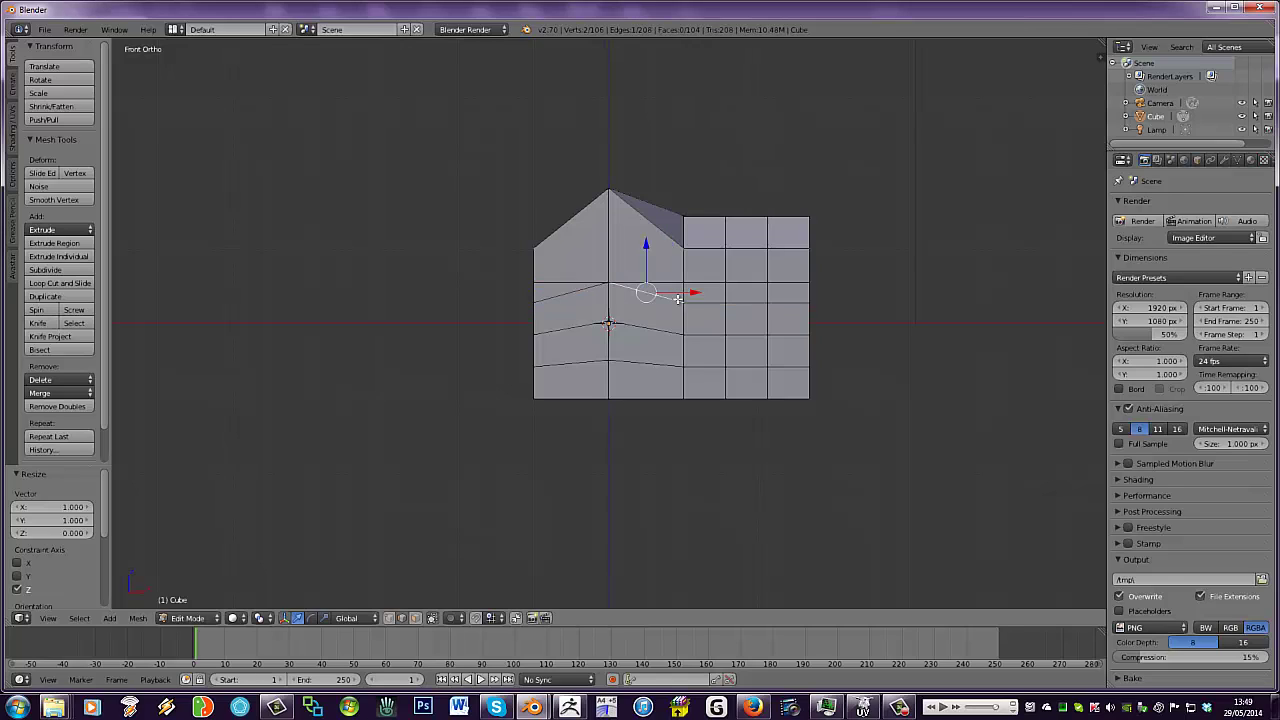
alt+right_click(671, 298)
key(s)
key(z)
key(0)
key(Return)
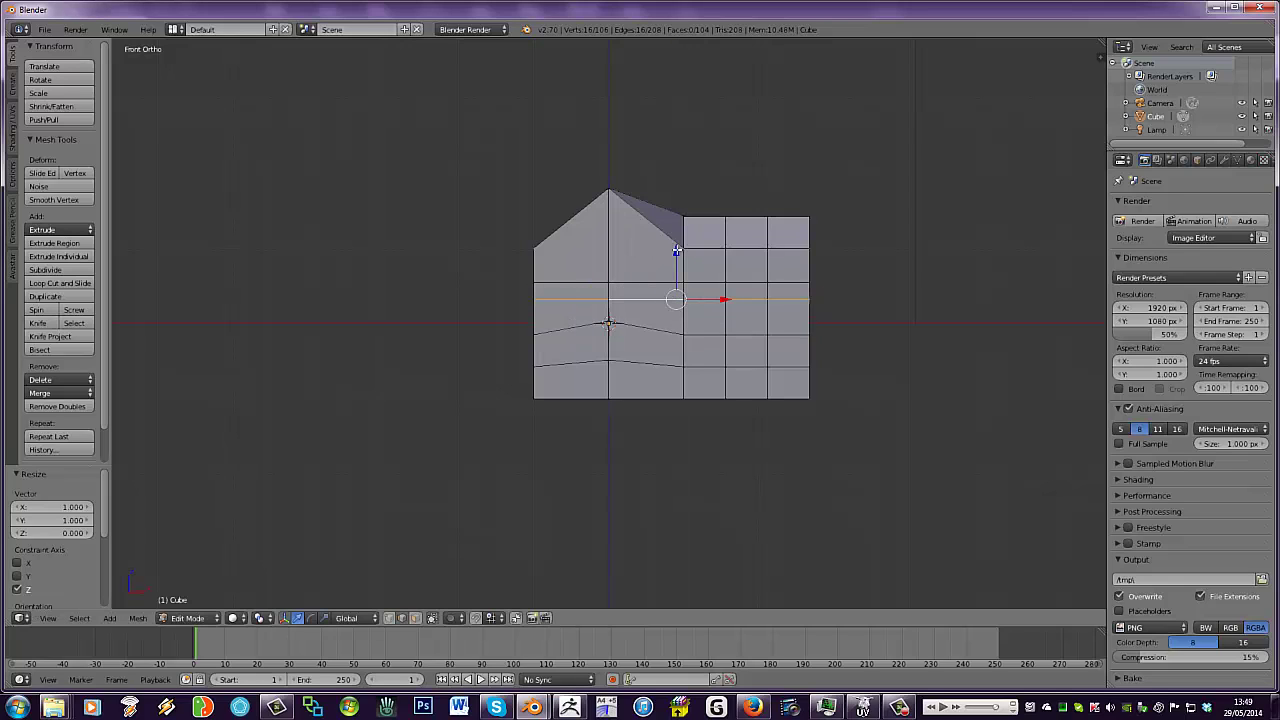
drag(677, 254, 681, 271)
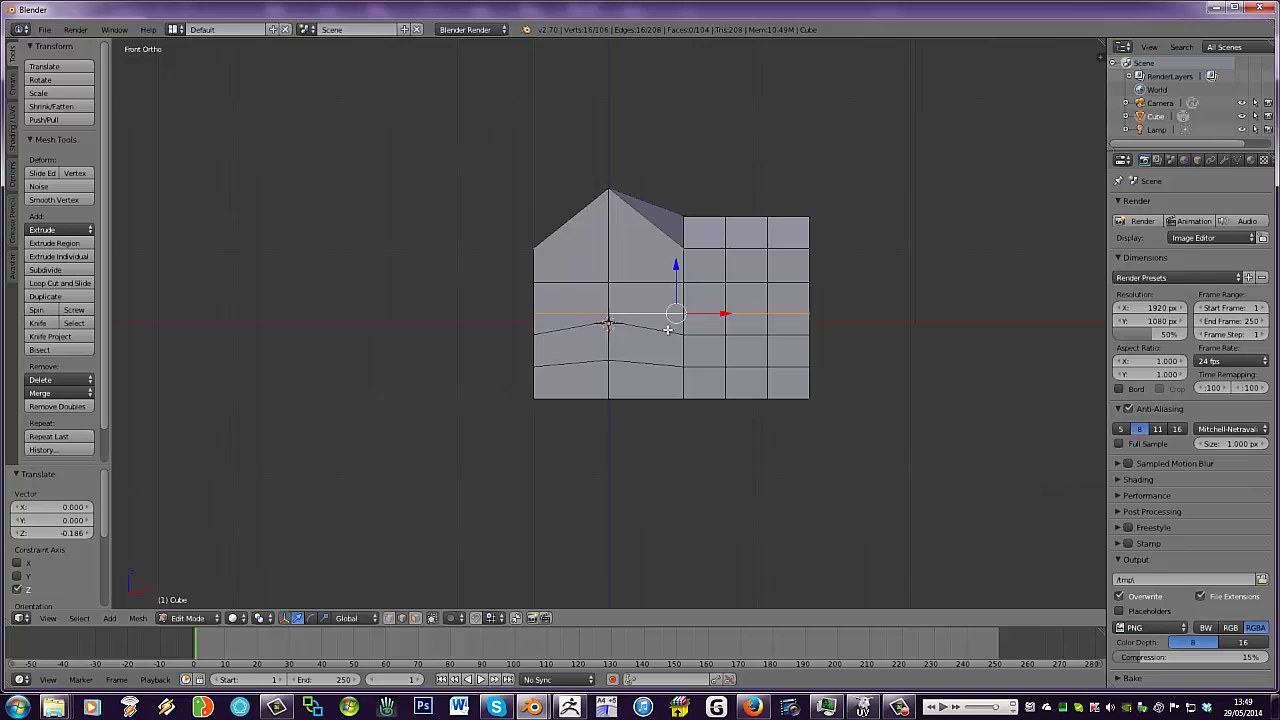
Level the third horizontal wall loop around the house with a Z scale of 0
alt+right_click(667, 330)
key(s)
key(z)
key(0)
key(Return)
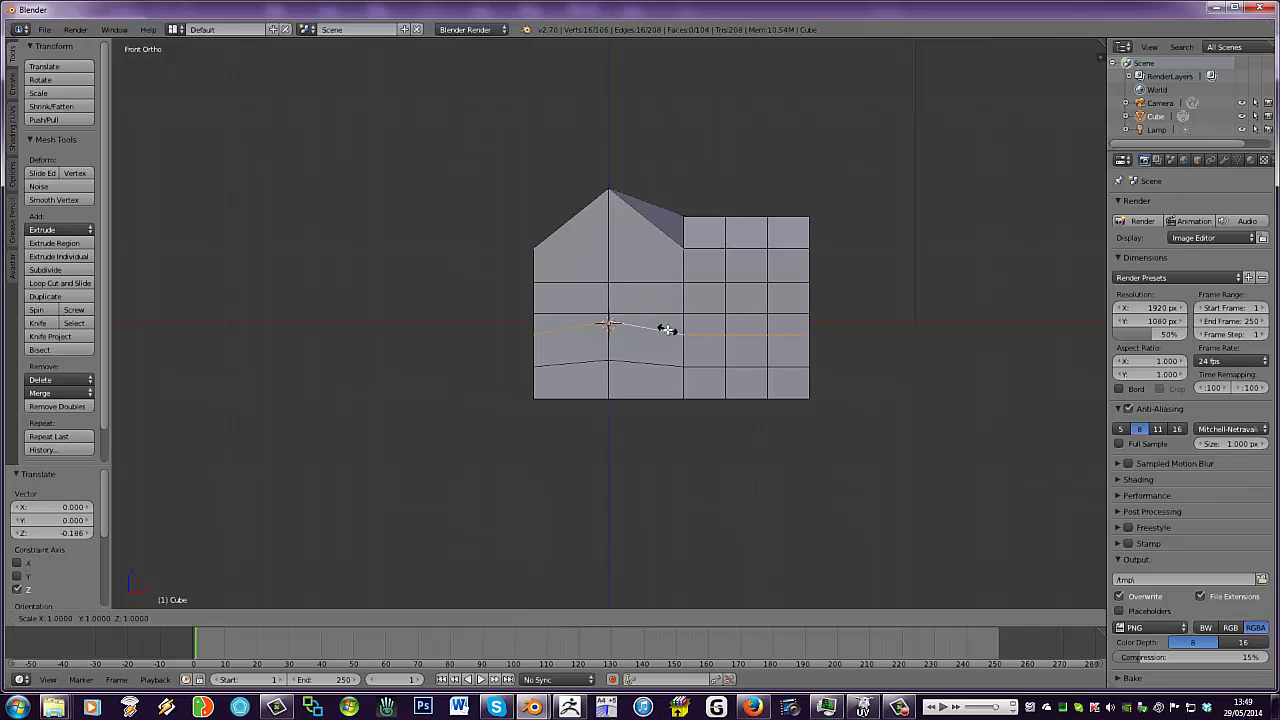
Flatten the lowest horizontal wall loop to 0 along Z and lower it by about 0.195
right_click(677, 359)
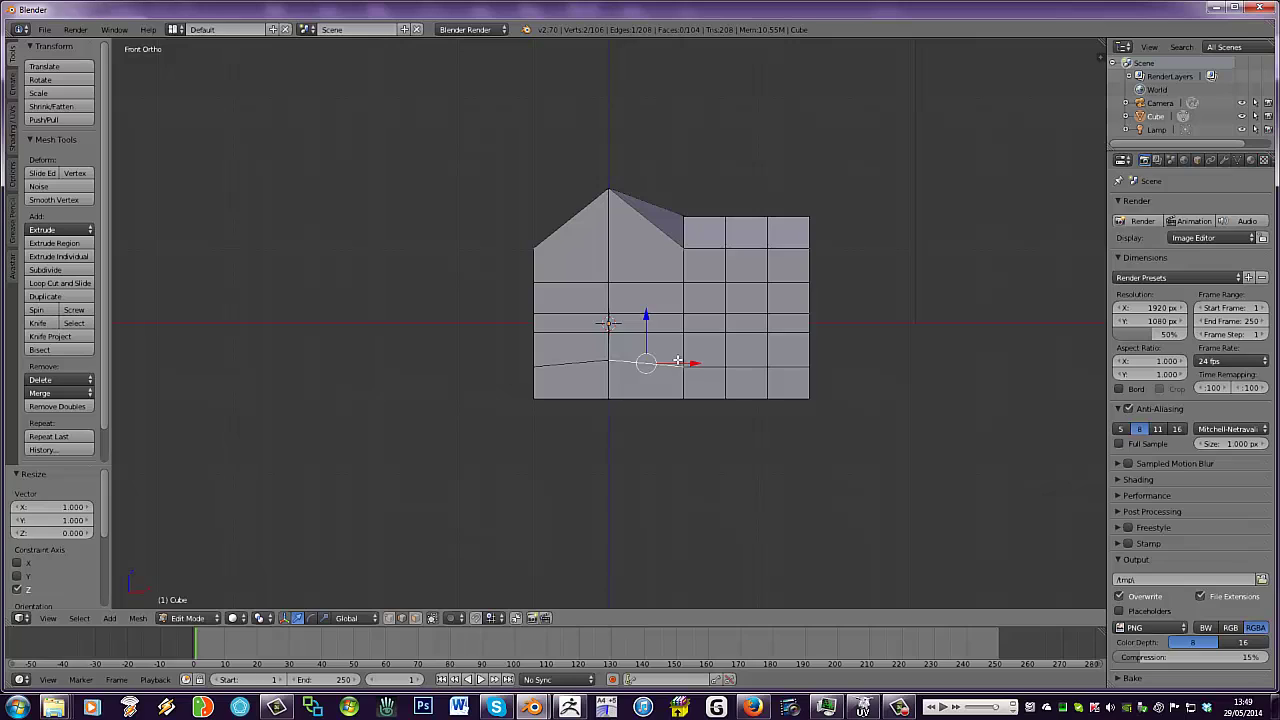
alt+right_click(677, 359)
key(s)
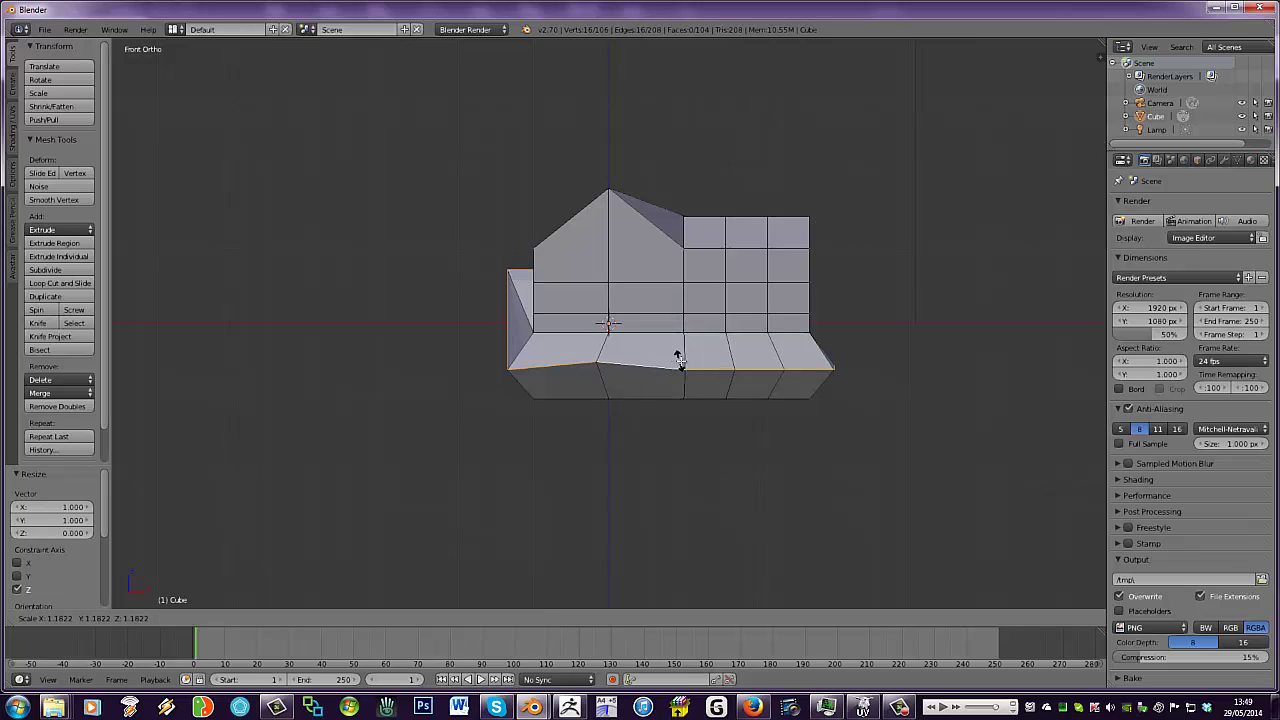
key(z)
key(0)
key(Return)
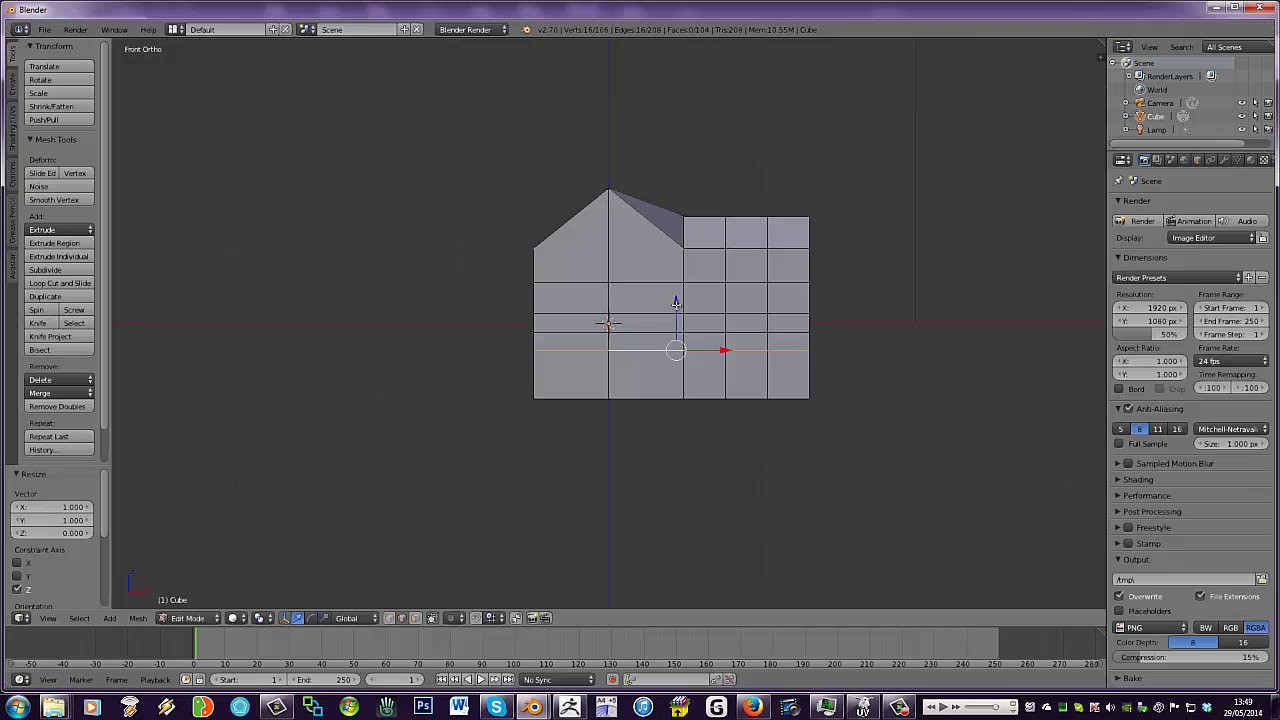
drag(676, 303, 676, 316)
Add two evenly spaced vertical loop cuts across the main block between the side wing and the far gable end
middle_drag(896, 269, 716, 273)
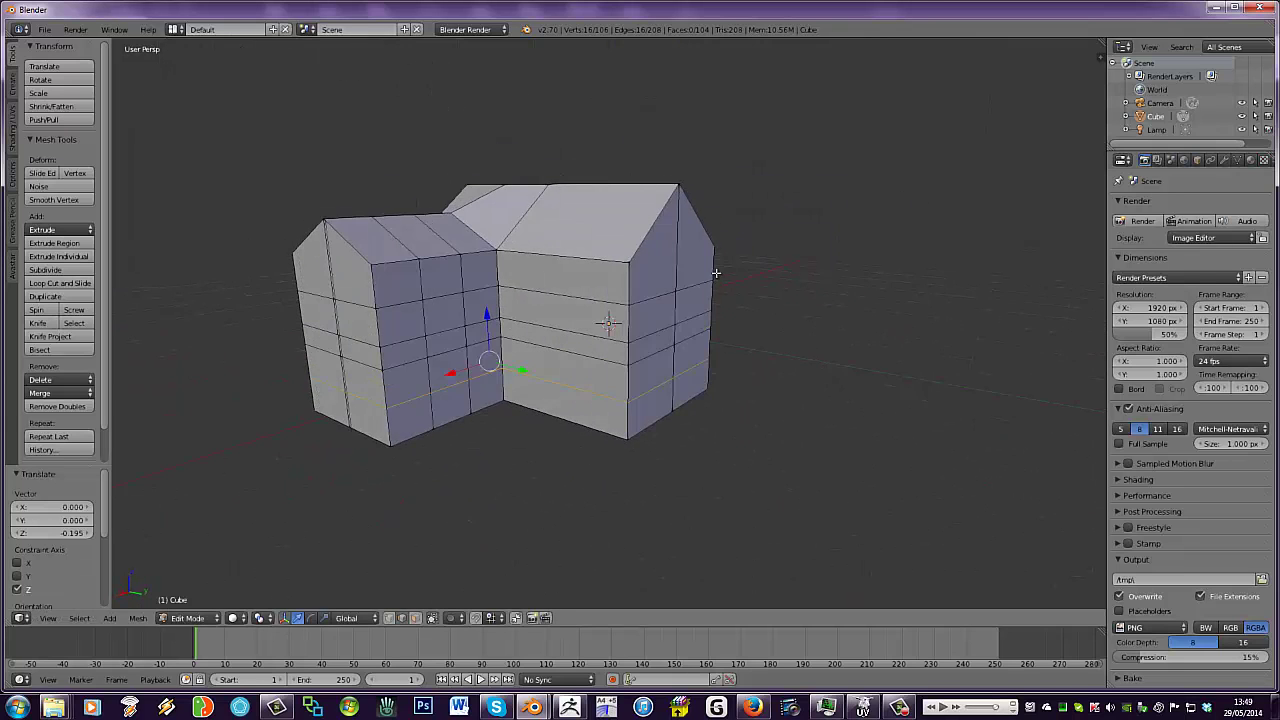
key(KP_3)
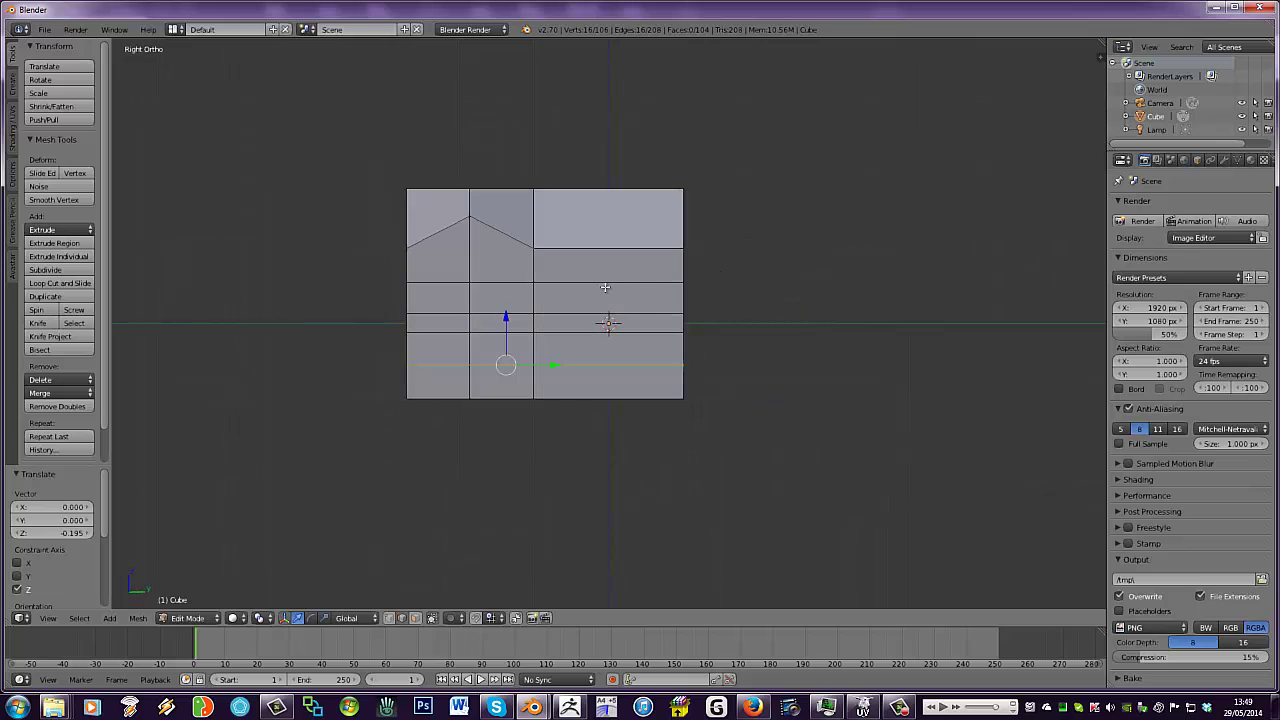
key(ctrl+r)
scroll(615, 272, up, 1)
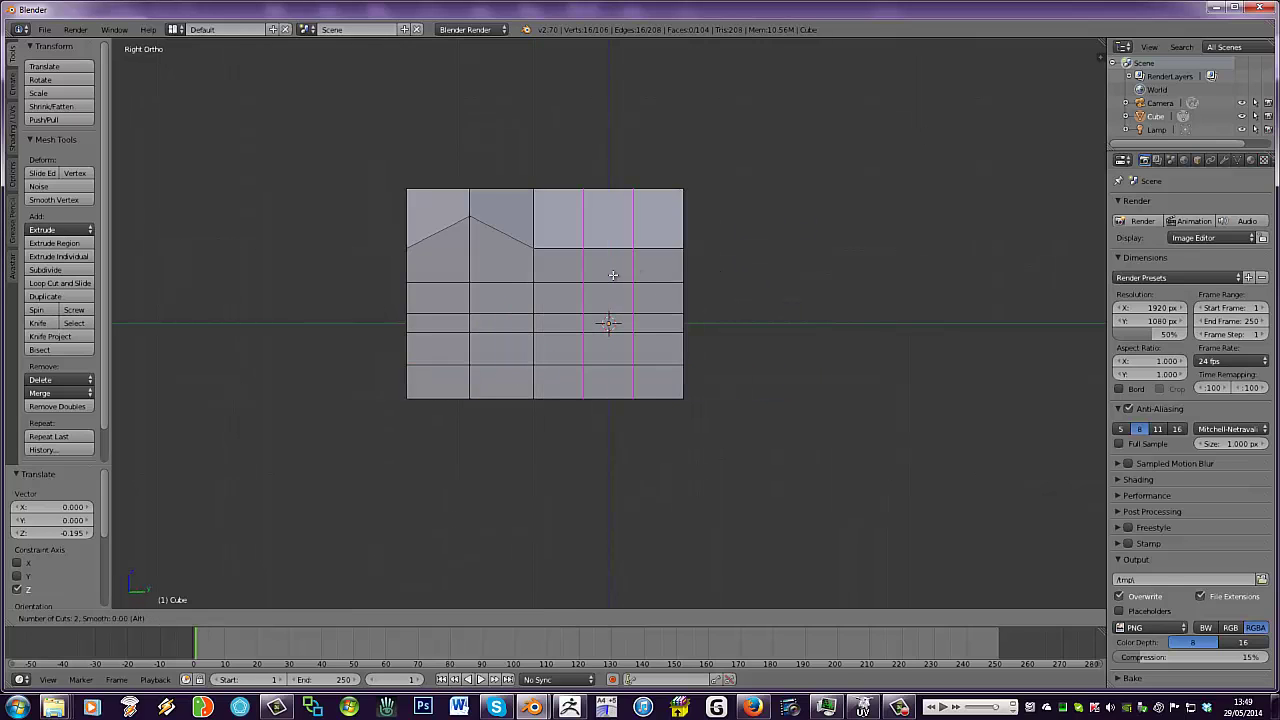
click(615, 272)
right_click(607, 272)
Delete faces to open four windows in the main block's long outer wall, two in each long wing wall, and a three-face-high doorway beside the wing
middle_drag(607, 272, 458, 305)
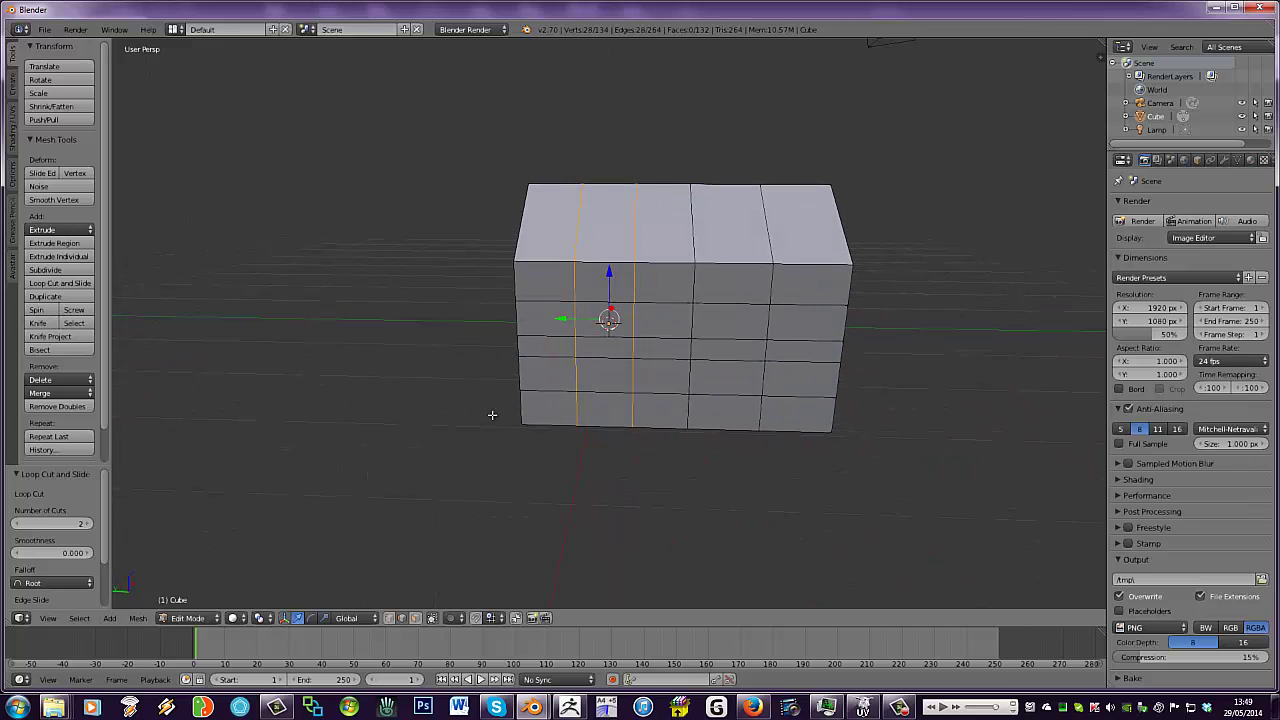
click(310, 617)
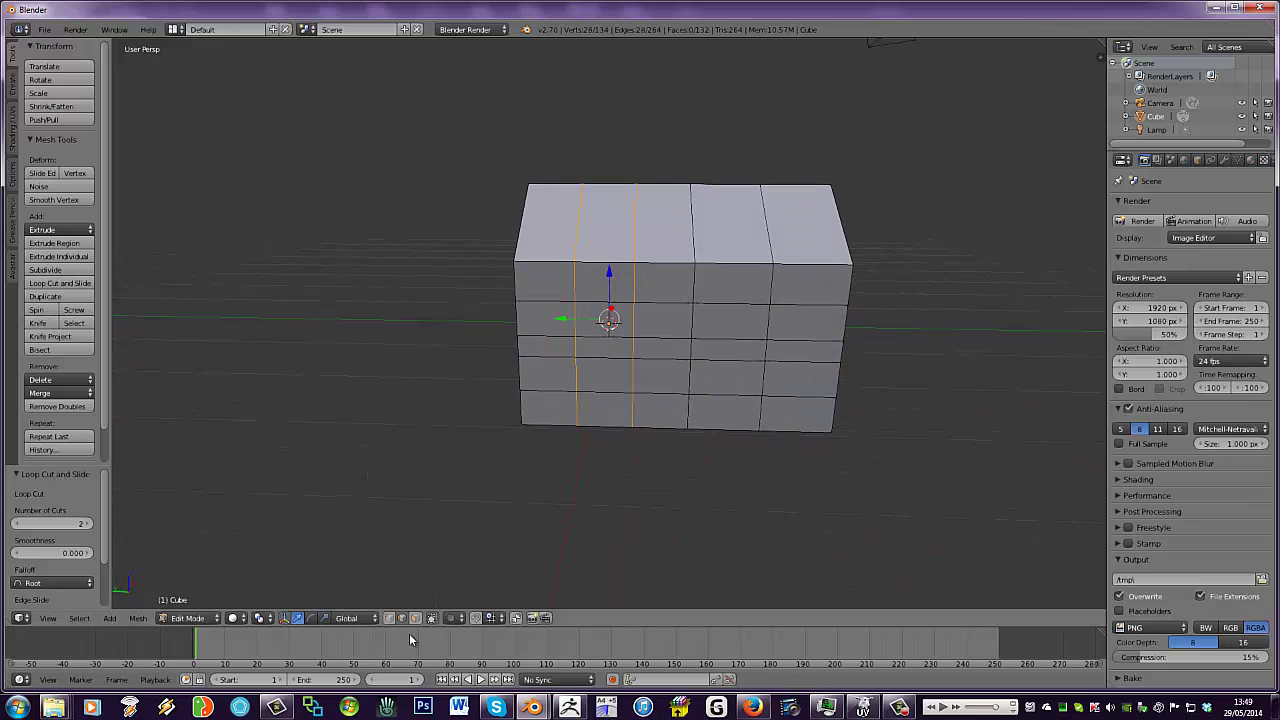
right_click(622, 318)
shift+right_click(718, 315)
shift+right_click(612, 385)
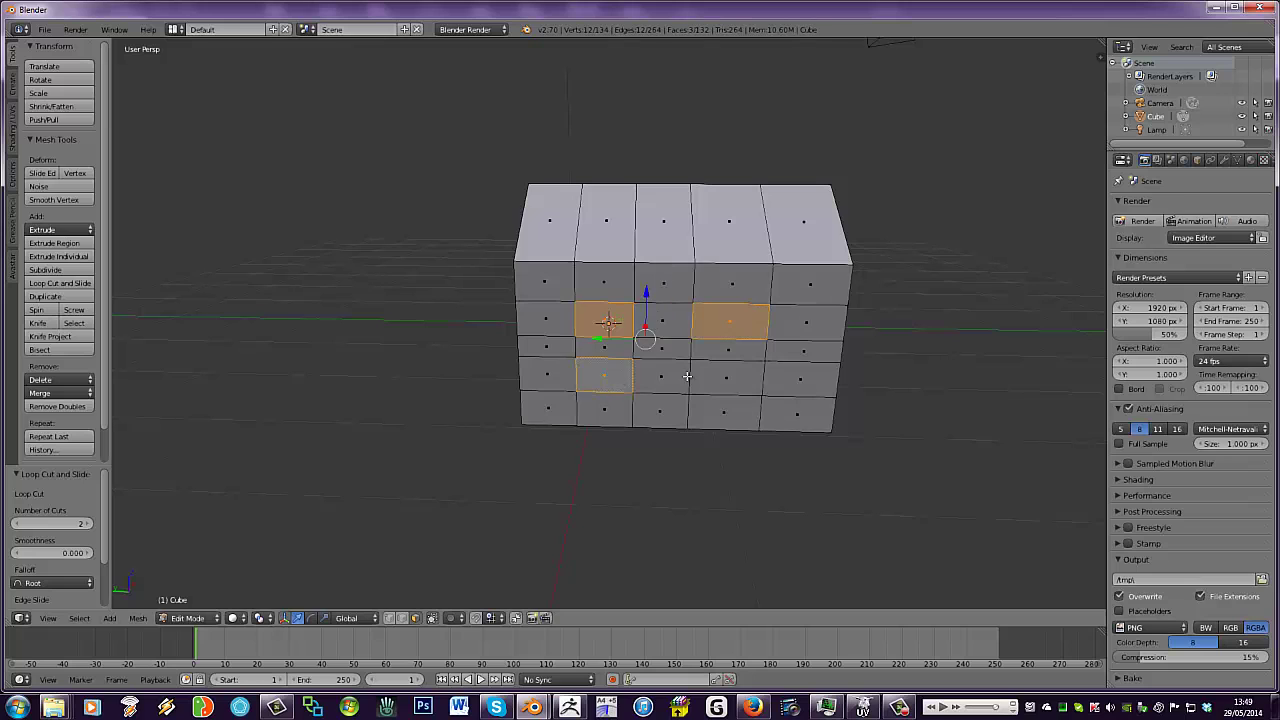
shift+right_click(726, 372)
middle_drag(702, 371, 562, 359)
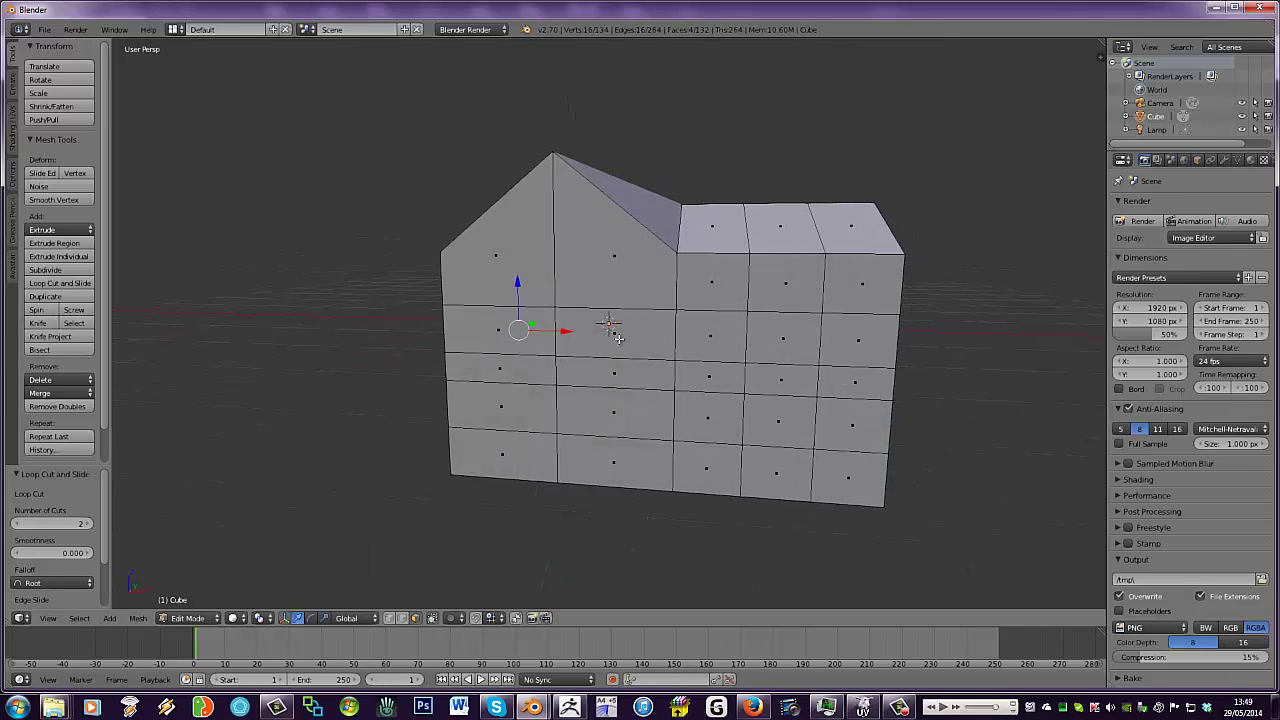
shift+right_click(783, 340)
shift+right_click(777, 418)
middle_drag(770, 425, 593, 424)
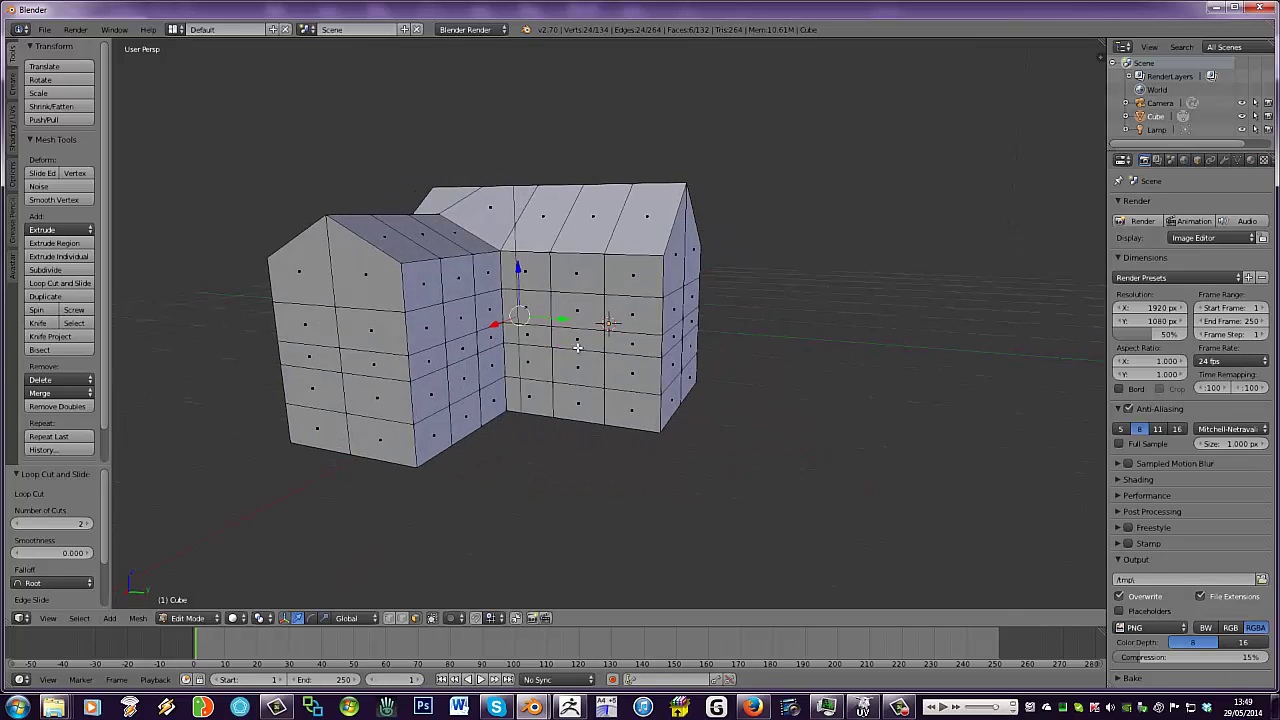
shift+right_click(577, 345)
shift+right_click(581, 363)
shift+right_click(583, 402)
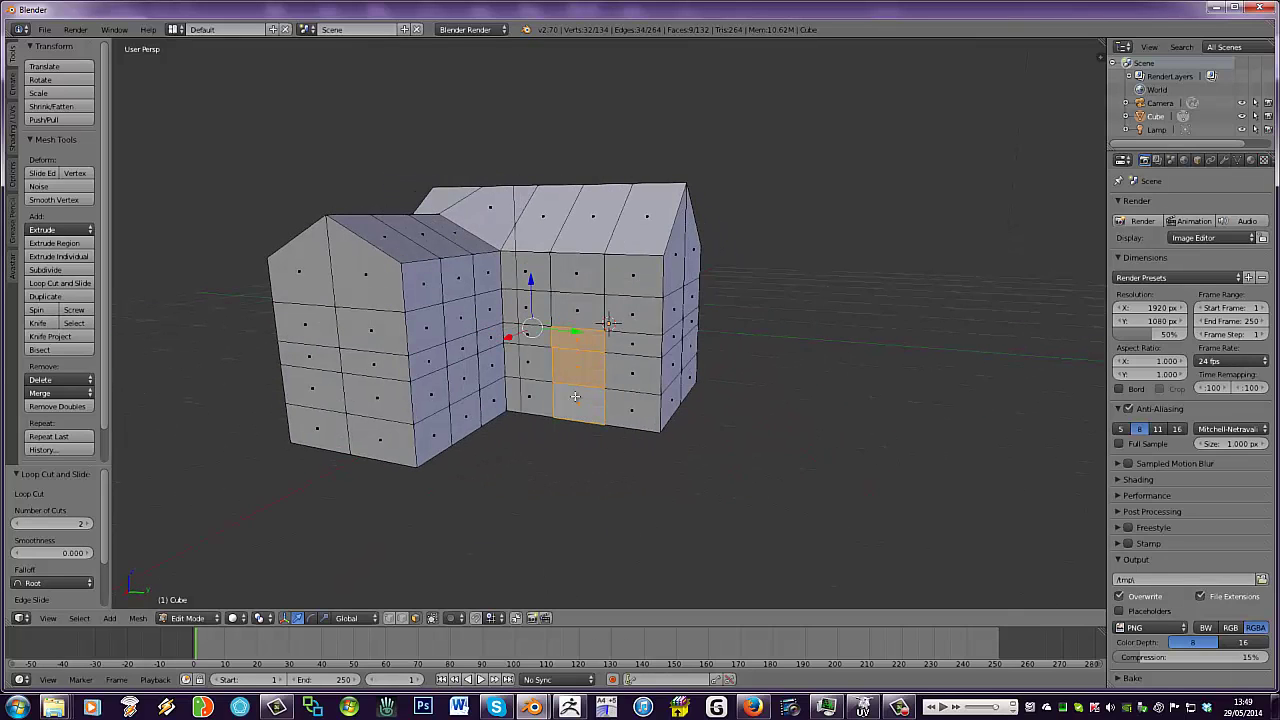
shift+right_click(466, 325)
shift+right_click(472, 368)
middle_drag(472, 368, 432, 373)
key(x)
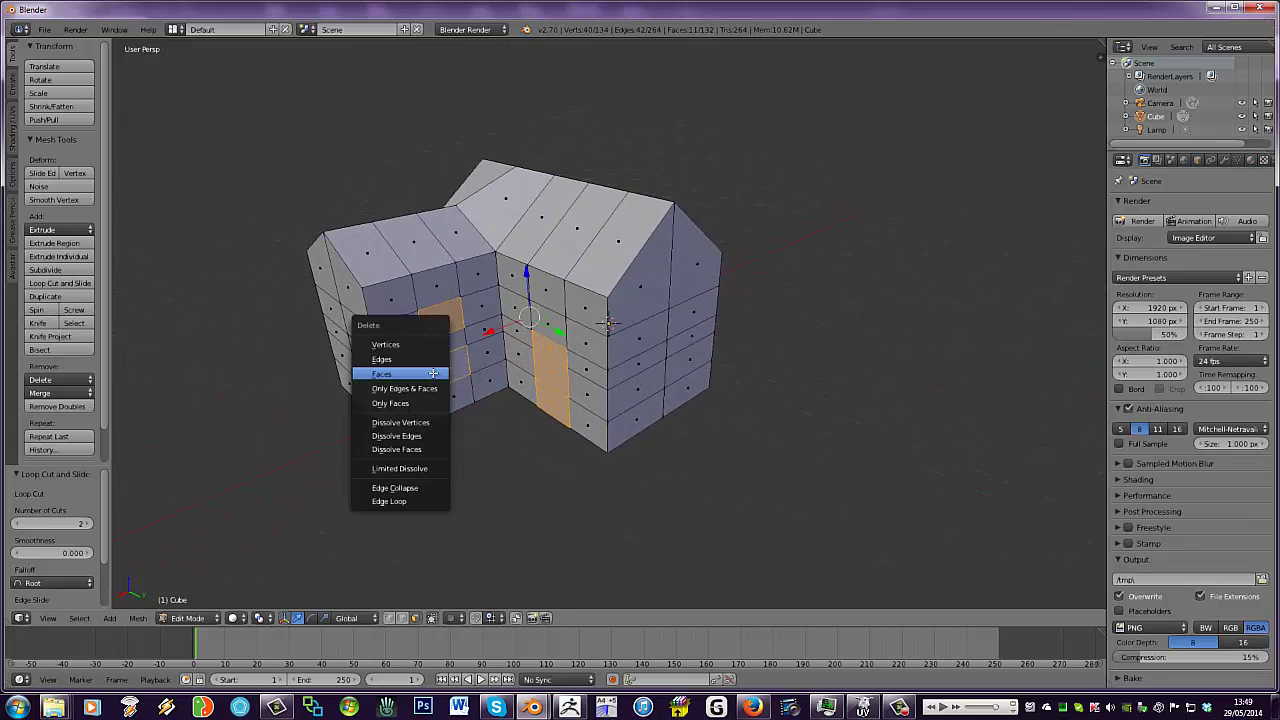
click(433, 373)
Widen the Properties editor beside the 3D view so all its category icons fit
middle_drag(549, 436, 490, 400)
scroll(562, 400, up, 5)
scroll(490, 400, down, 4)
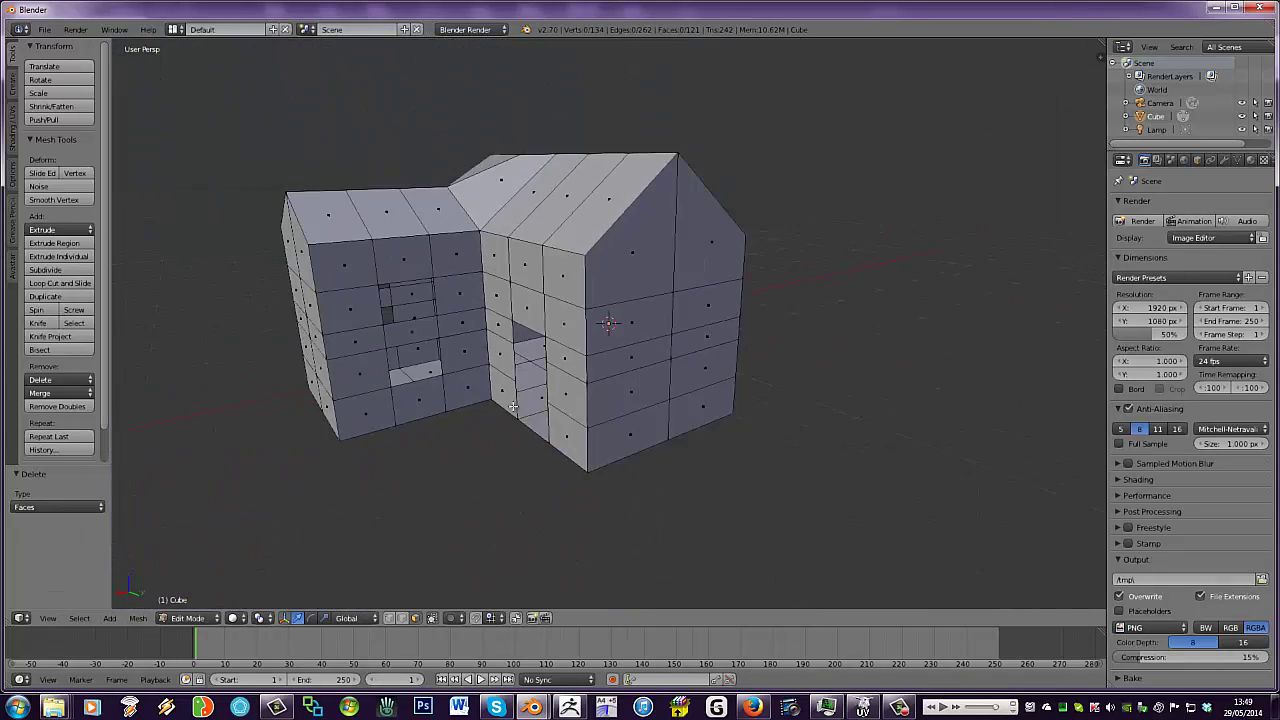
middle_drag(612, 398, 573, 421)
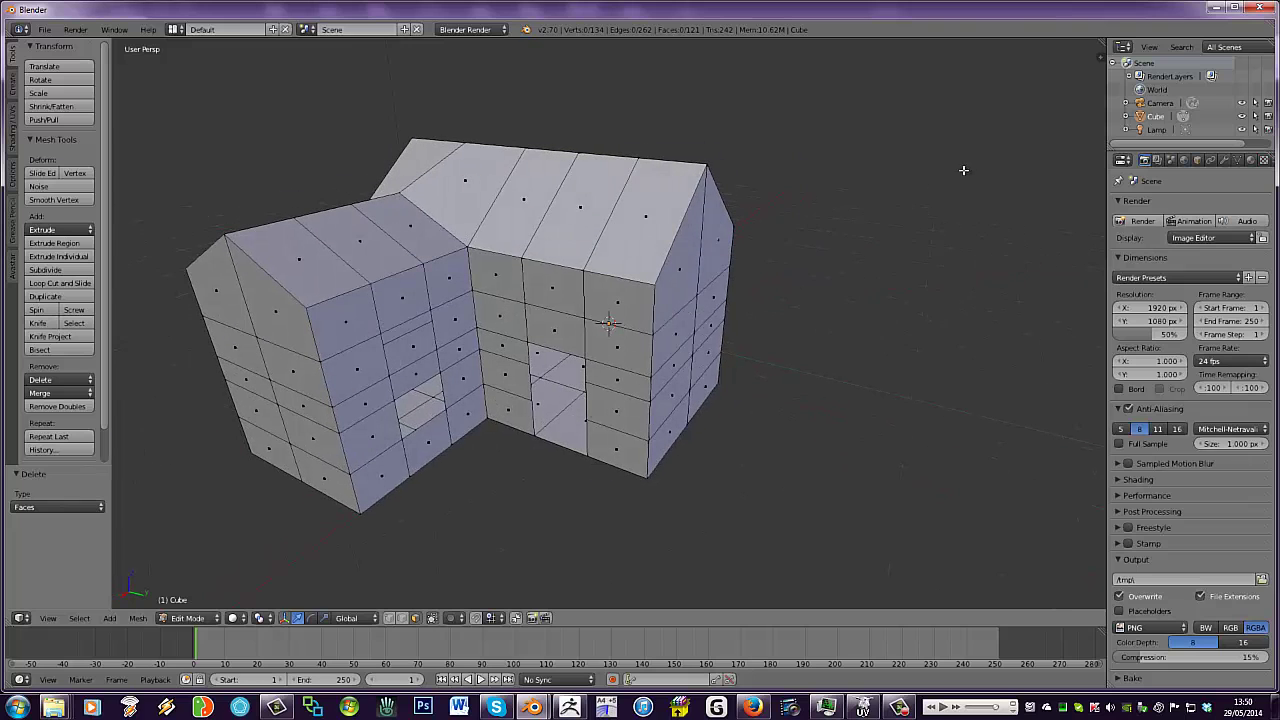
scroll(723, 280, up, 3)
middle_drag(723, 280, 745, 228)
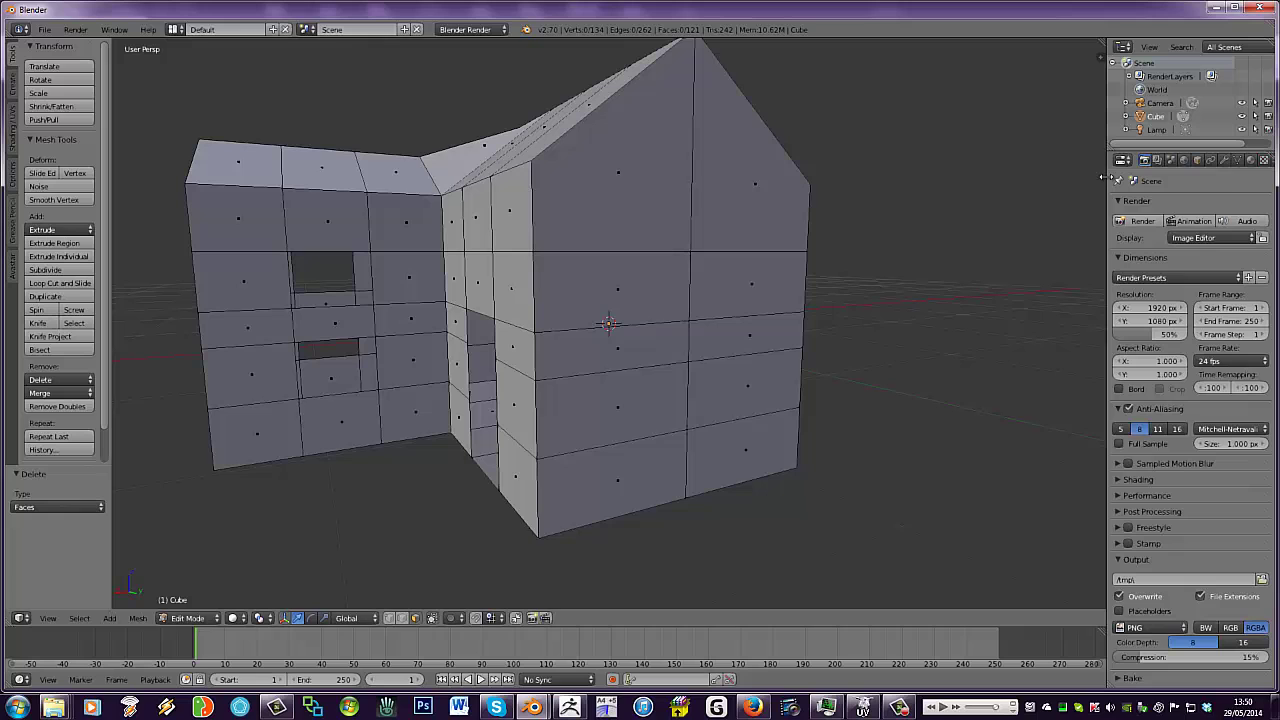
drag(1106, 180, 1014, 180)
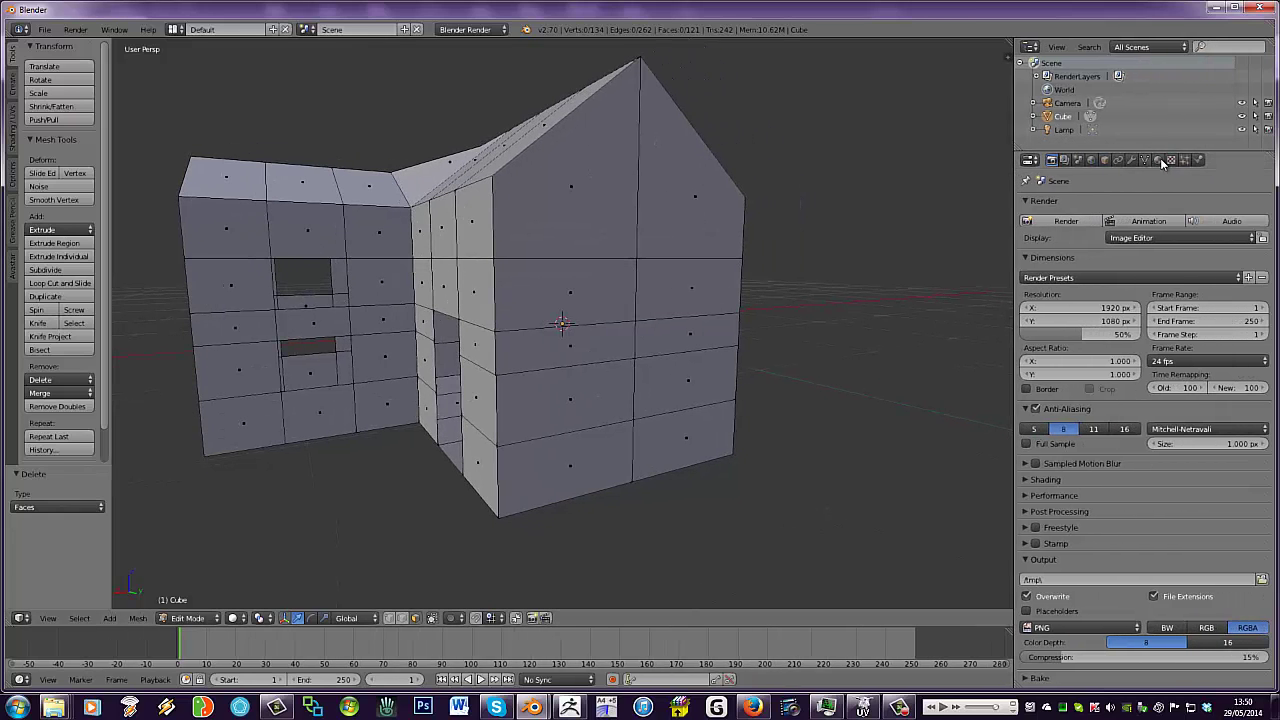
Add a Solidify modifier to the house mesh and set its thickness to 0.05
click(1134, 161)
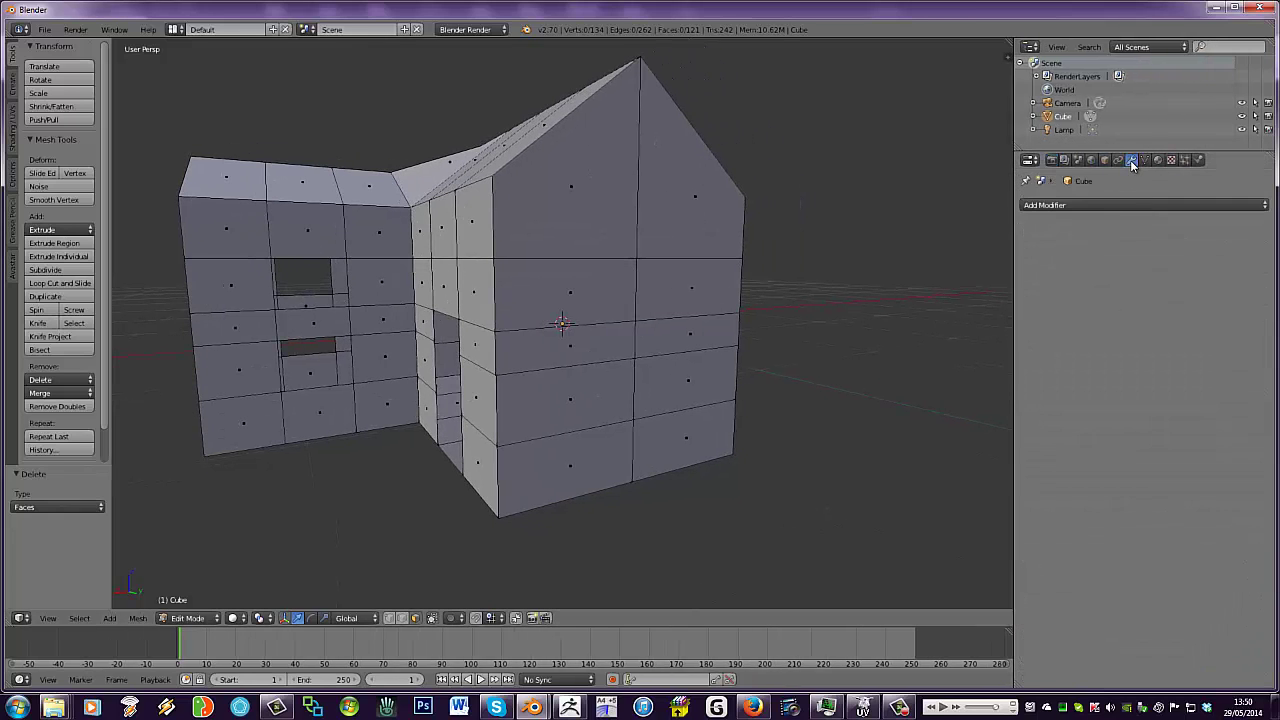
click(1110, 205)
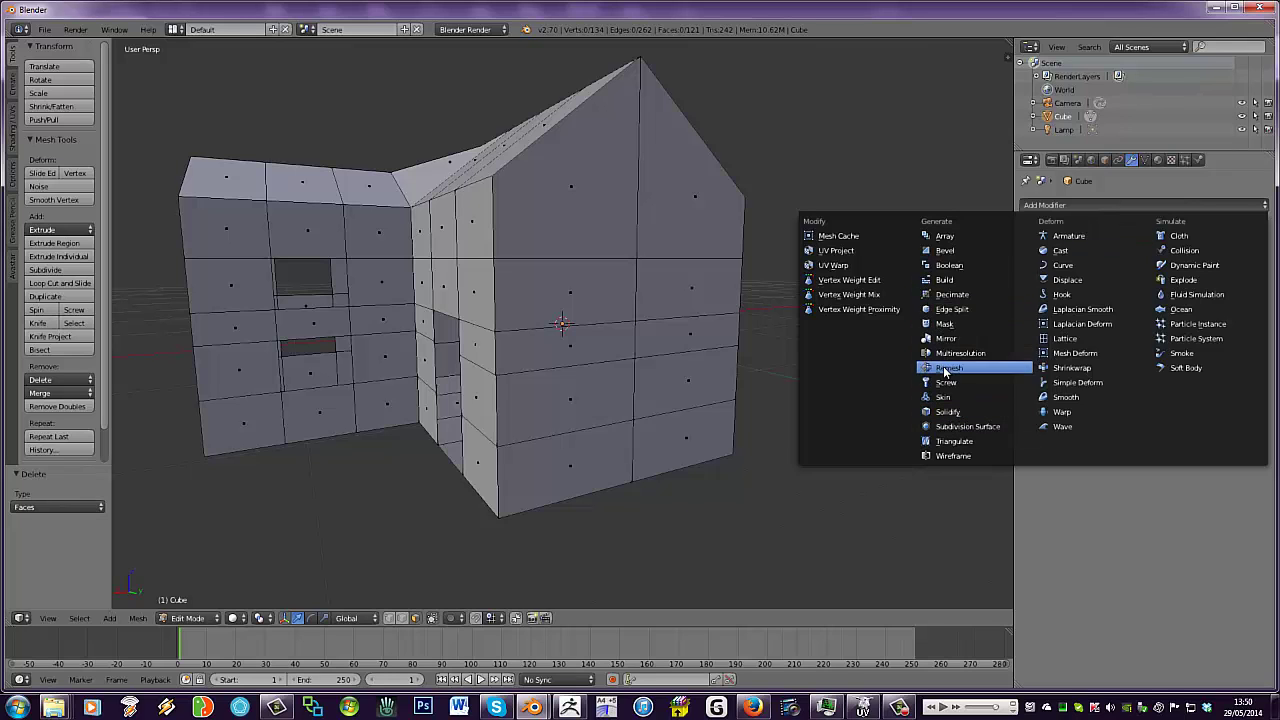
click(957, 411)
middle_drag(844, 364, 920, 331)
mouse_move(1088, 272)
mouse_down()
mouse_move(1111, 271)
mouse_move(1096, 272)
mouse_up()
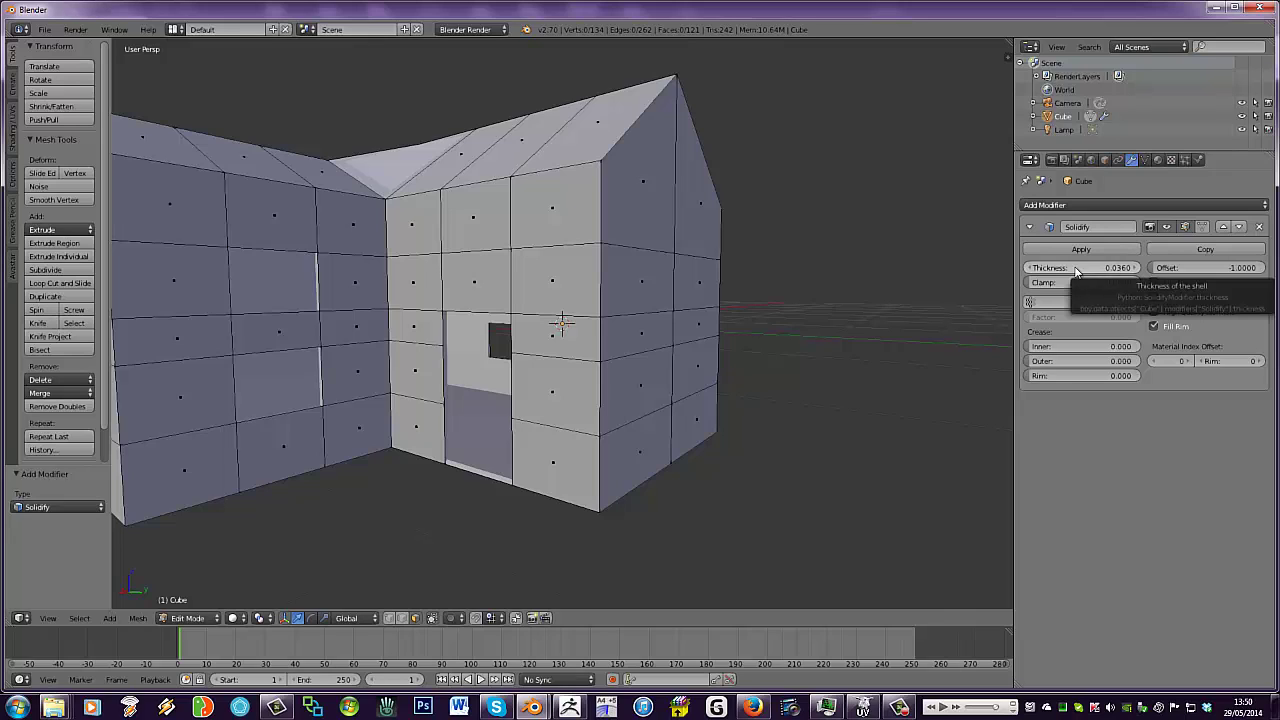
drag(1076, 271, 1075, 272)
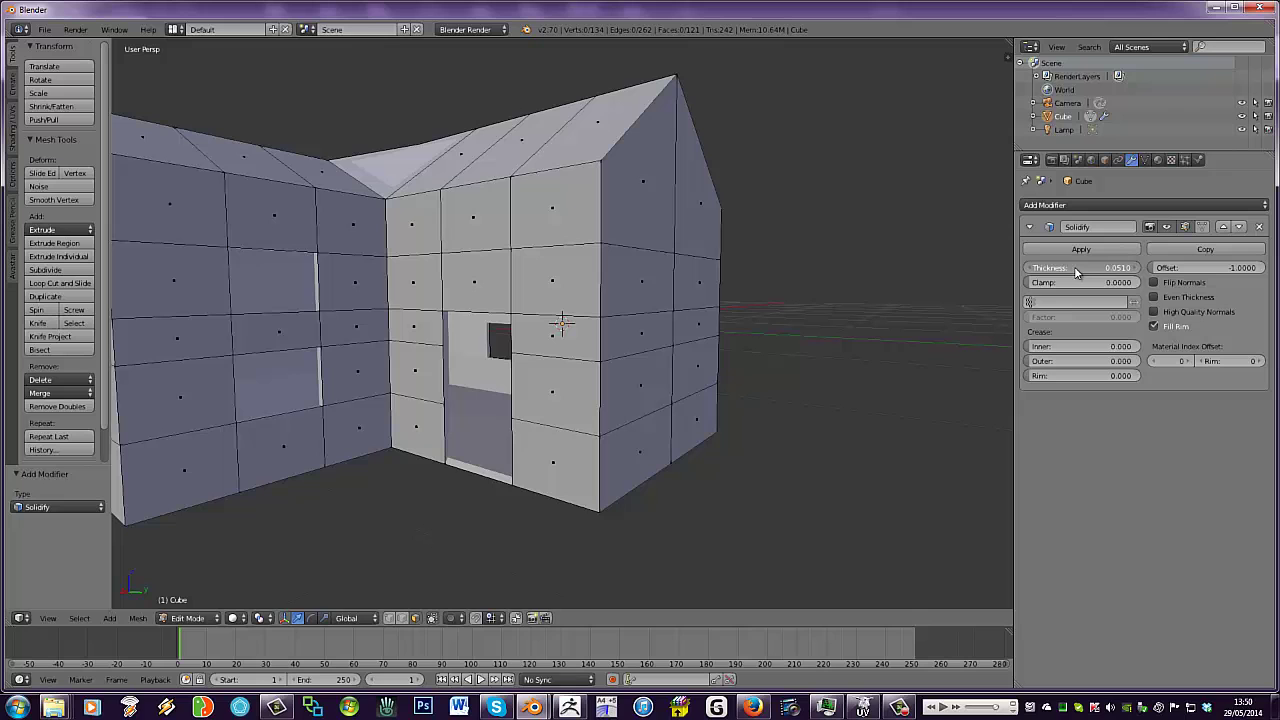
click(1076, 272)
key(BackSpace)
text(.05)
key(Return)
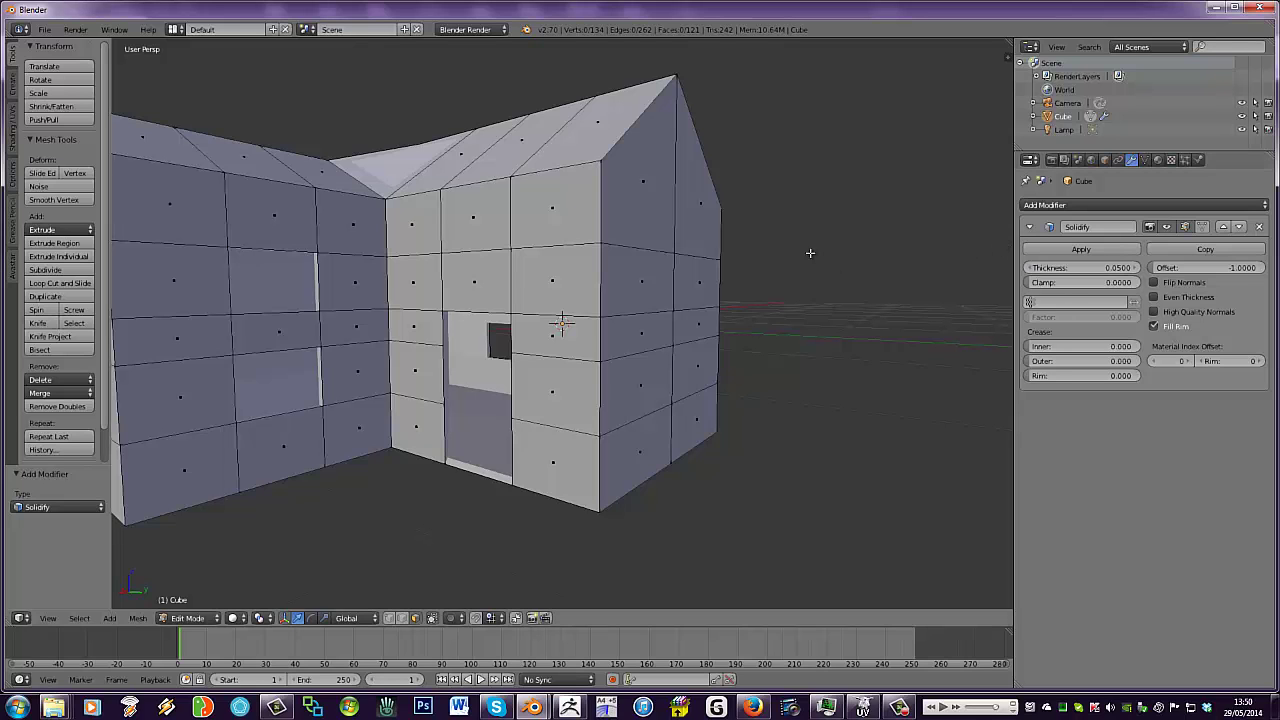
Enable the Wire display option for the house object and check the walls in Object Mode before returning to Edit Mode
middle_drag(810, 253, 754, 281)
scroll(859, 282, up, 4)
scroll(859, 282, up, 2)
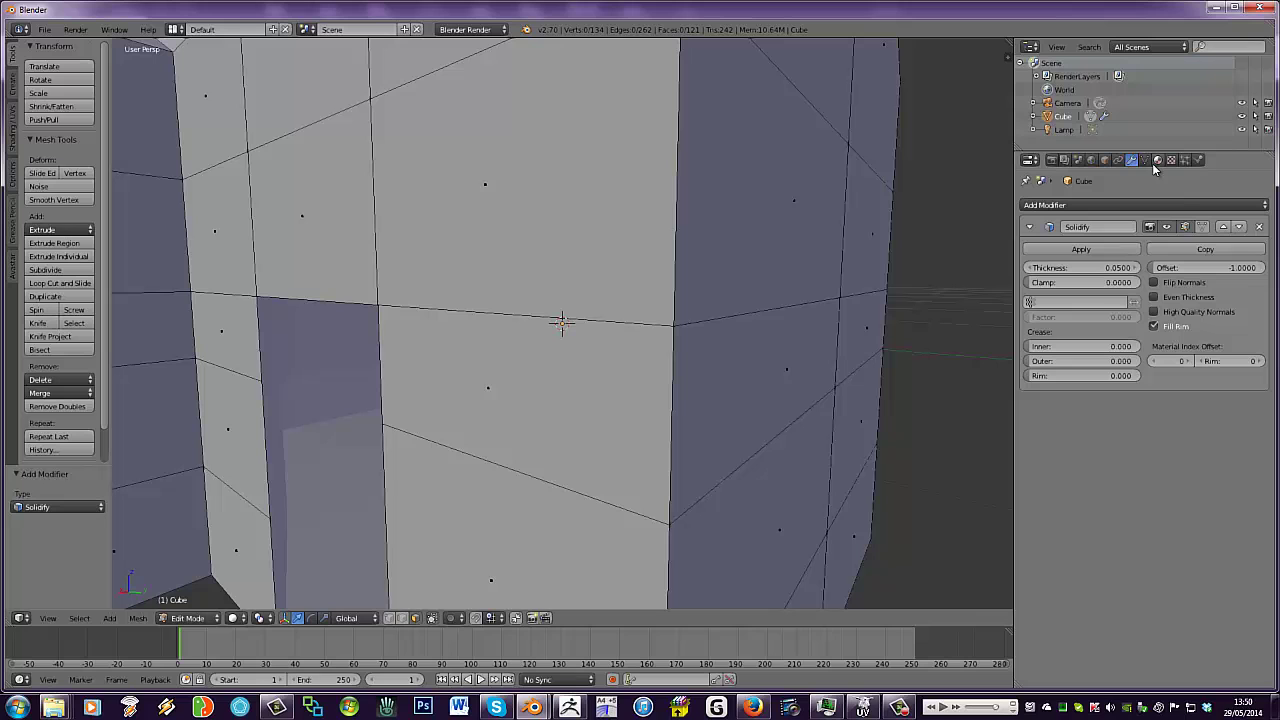
click(1106, 161)
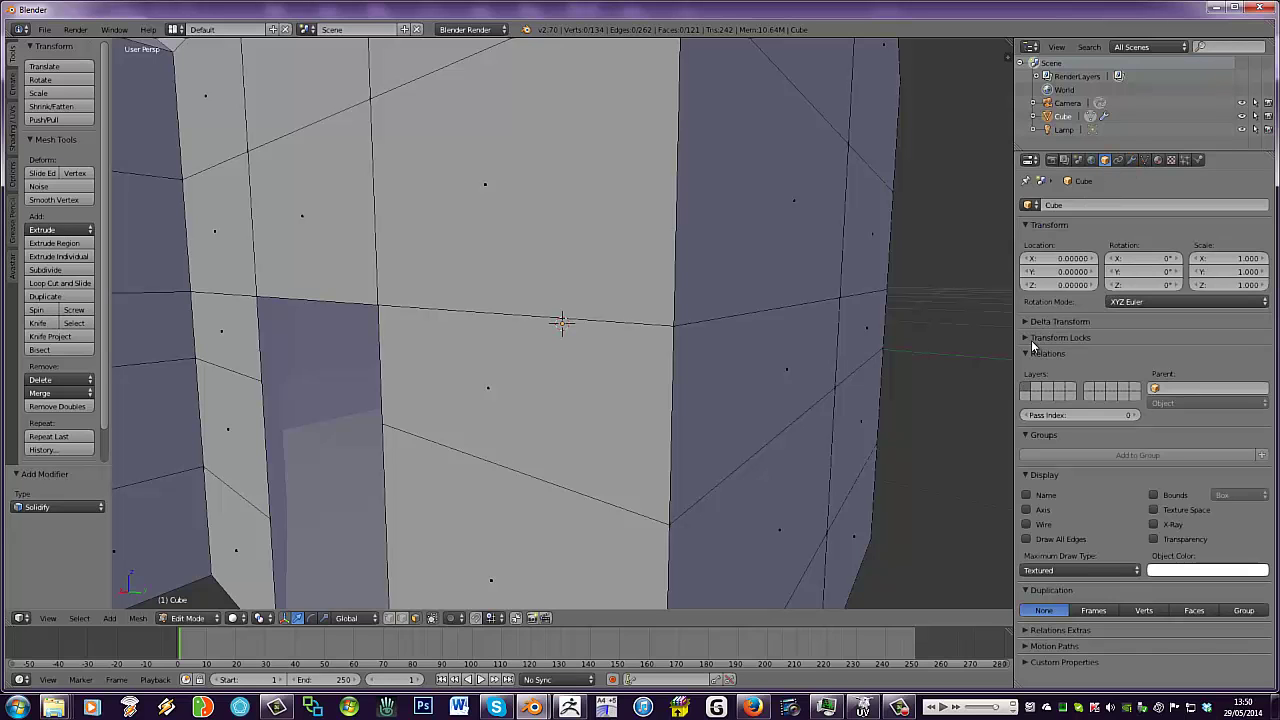
click(1027, 525)
scroll(570, 374, down, 5)
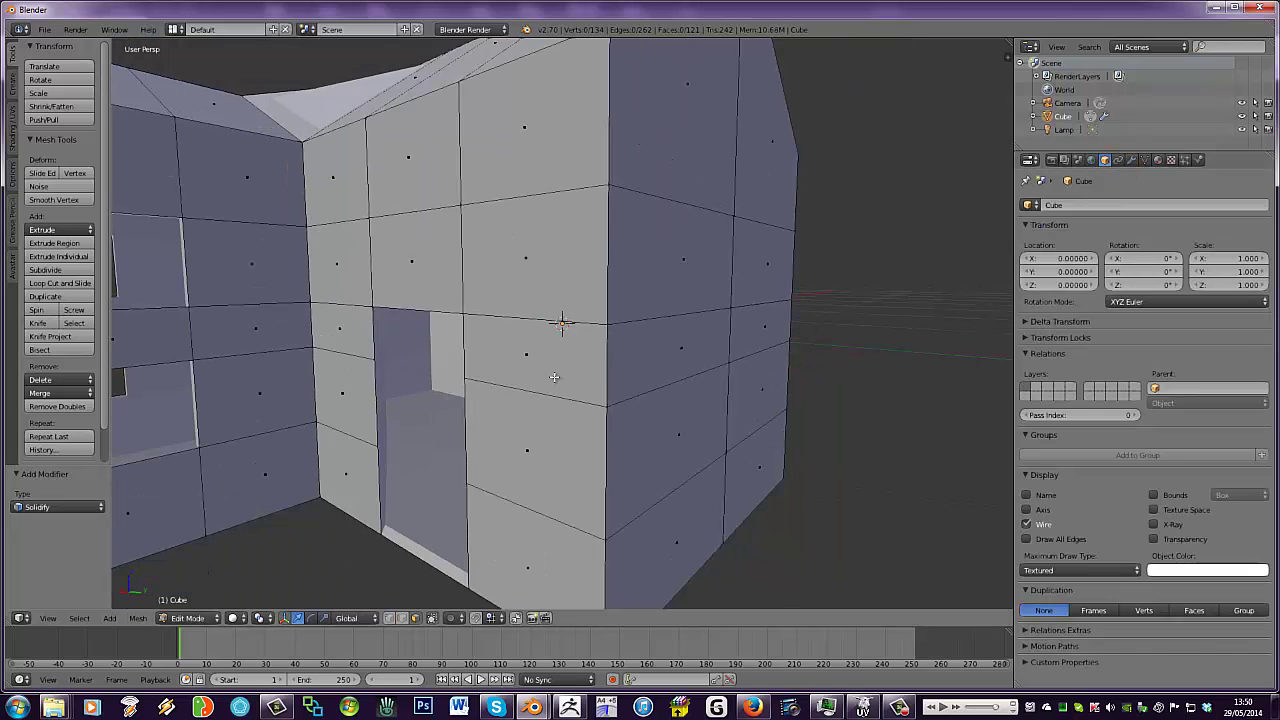
scroll(570, 374, up, 2)
key(Tab)
scroll(565, 378, up, 4)
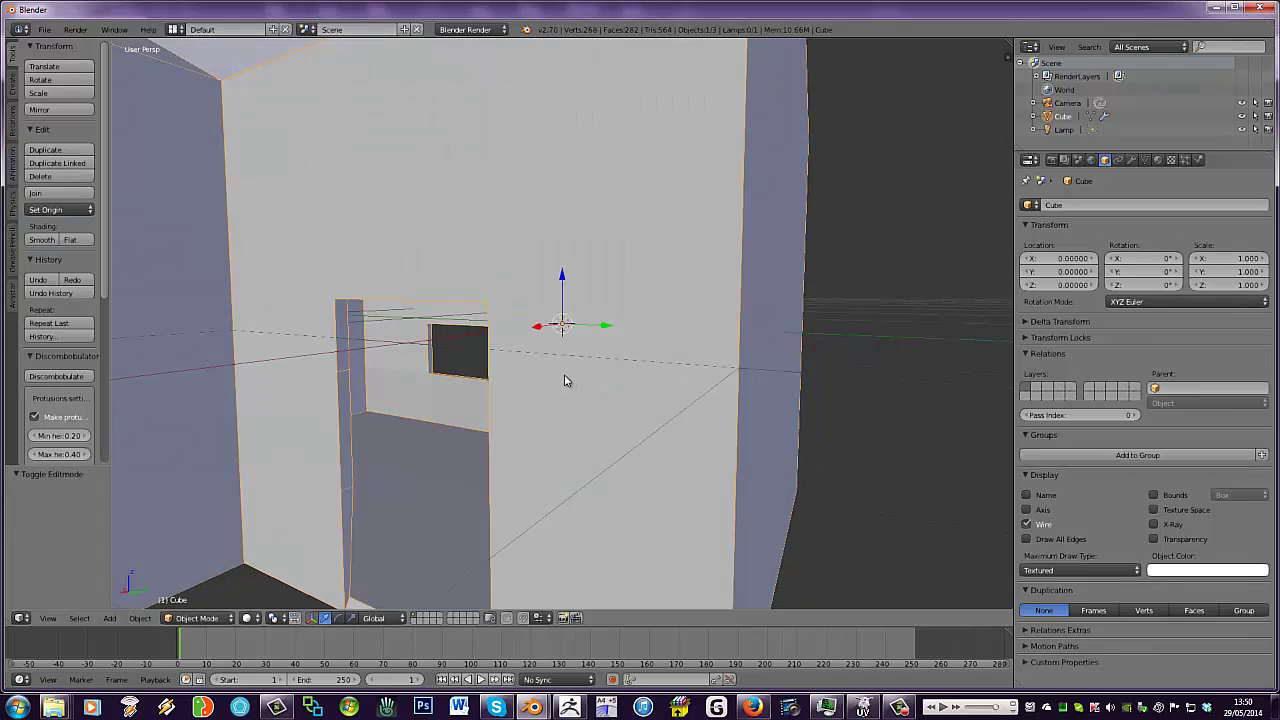
scroll(517, 387, up, 2)
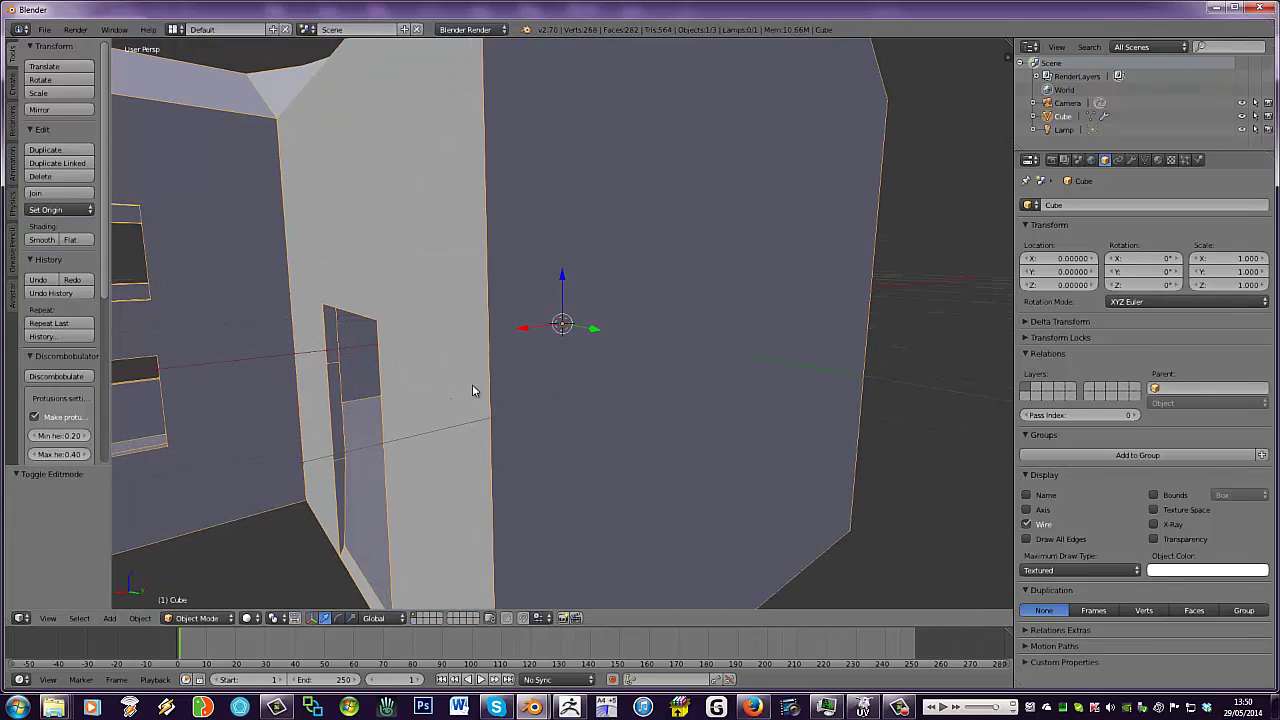
key(Tab)
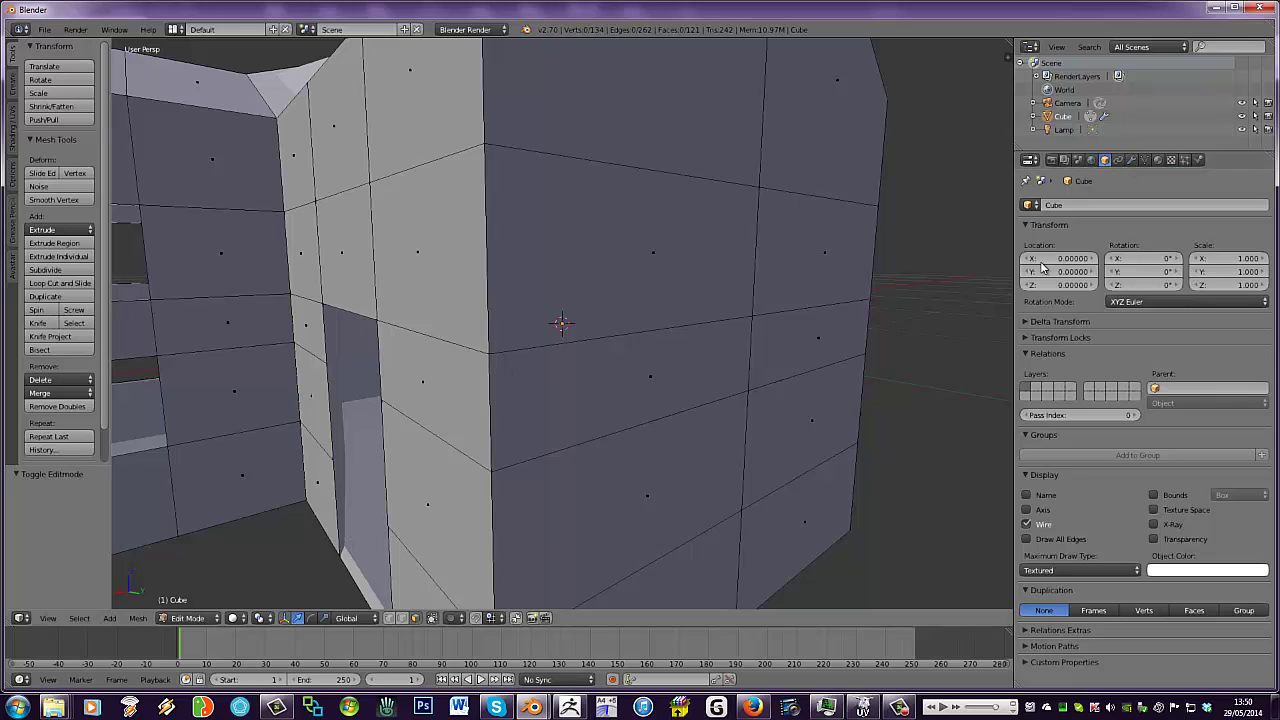
Enable Even Thickness and High Quality Normals on the Solidify modifier
click(1131, 160)
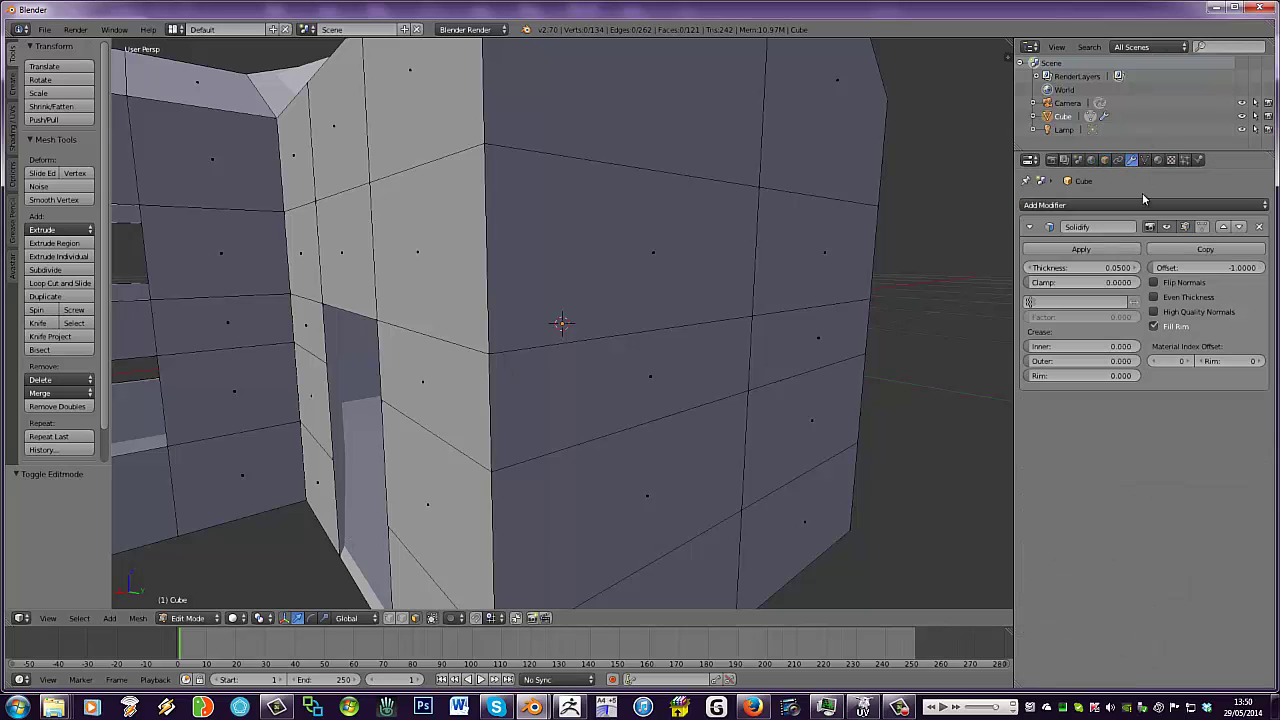
click(1155, 297)
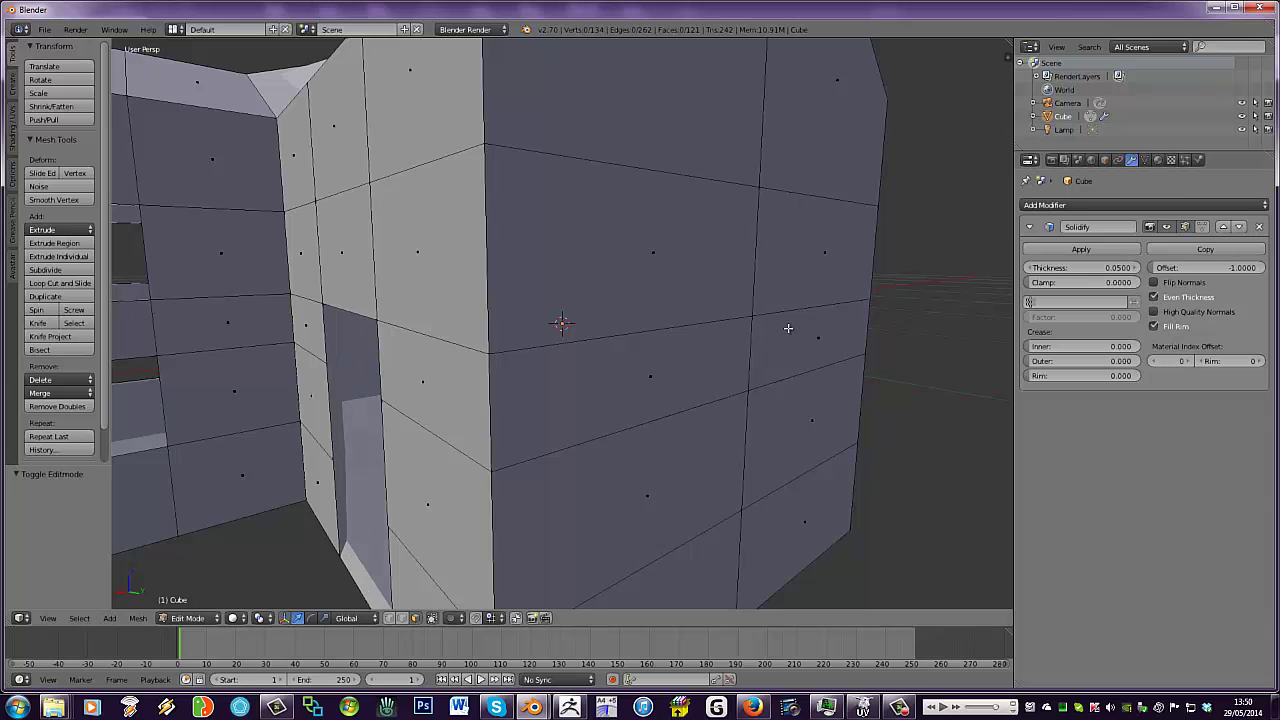
middle_drag(788, 328, 829, 306)
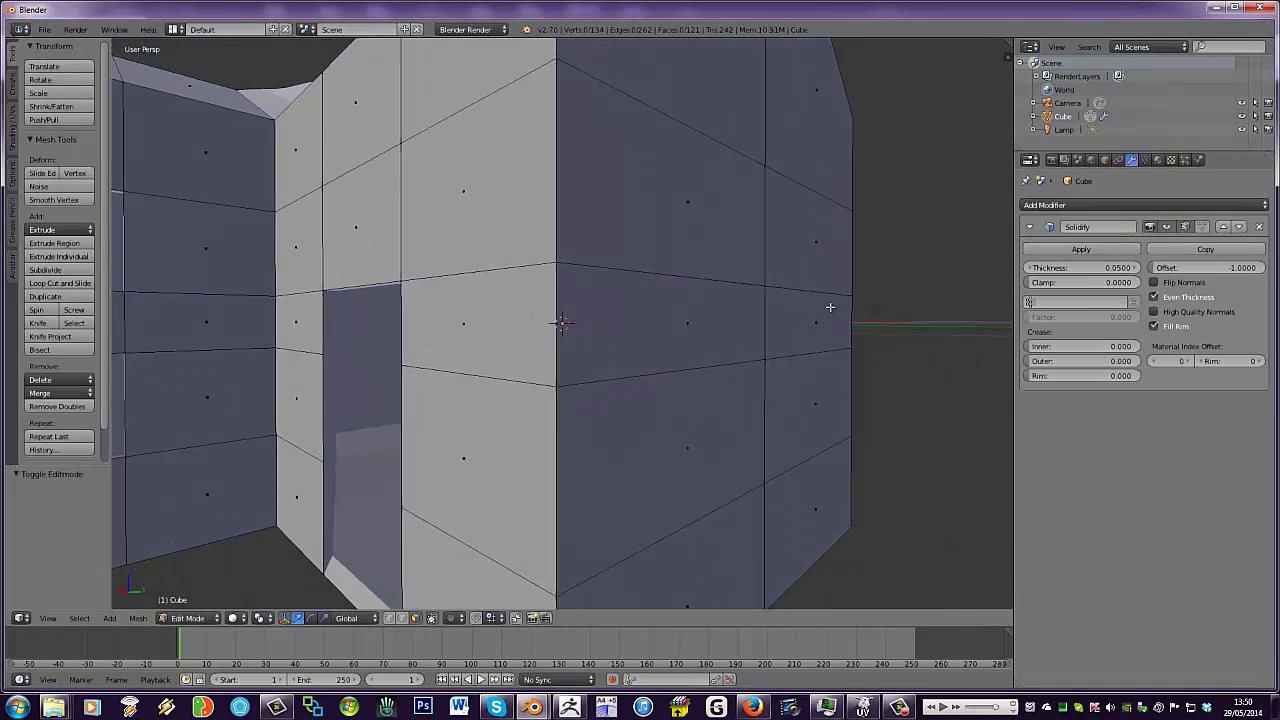
click(1155, 312)
Examine the wall thickness at the window and doorway openings from several sides and distances
middle_drag(996, 317, 121, 322)
scroll(121, 322, down, 4)
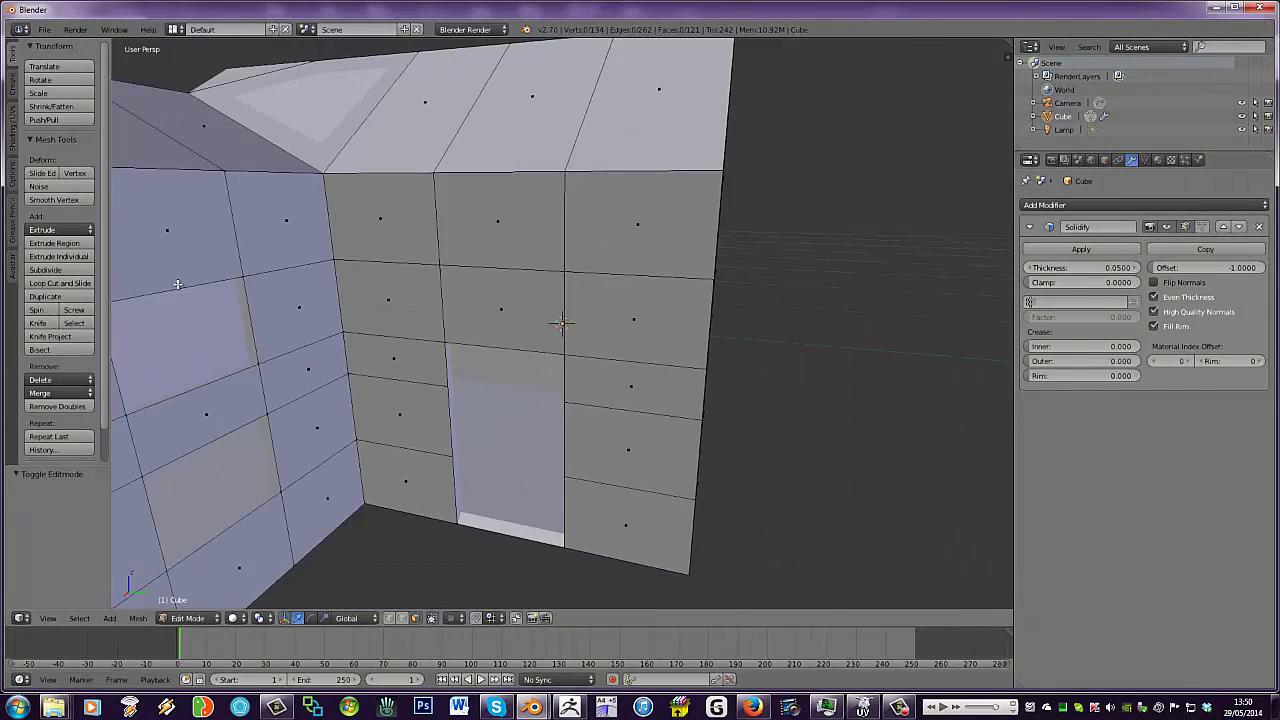
mouse_move(178, 284)
middle_down()
mouse_move(126, 262)
mouse_move(240, 277)
mouse_move(114, 280)
mouse_move(998, 281)
mouse_move(168, 278)
middle_up()
scroll(277, 280, up, 4)
scroll(277, 281, down, 8)
scroll(168, 278, up, 4)
scroll(966, 277, down, 4)
middle_drag(966, 277, 137, 278)
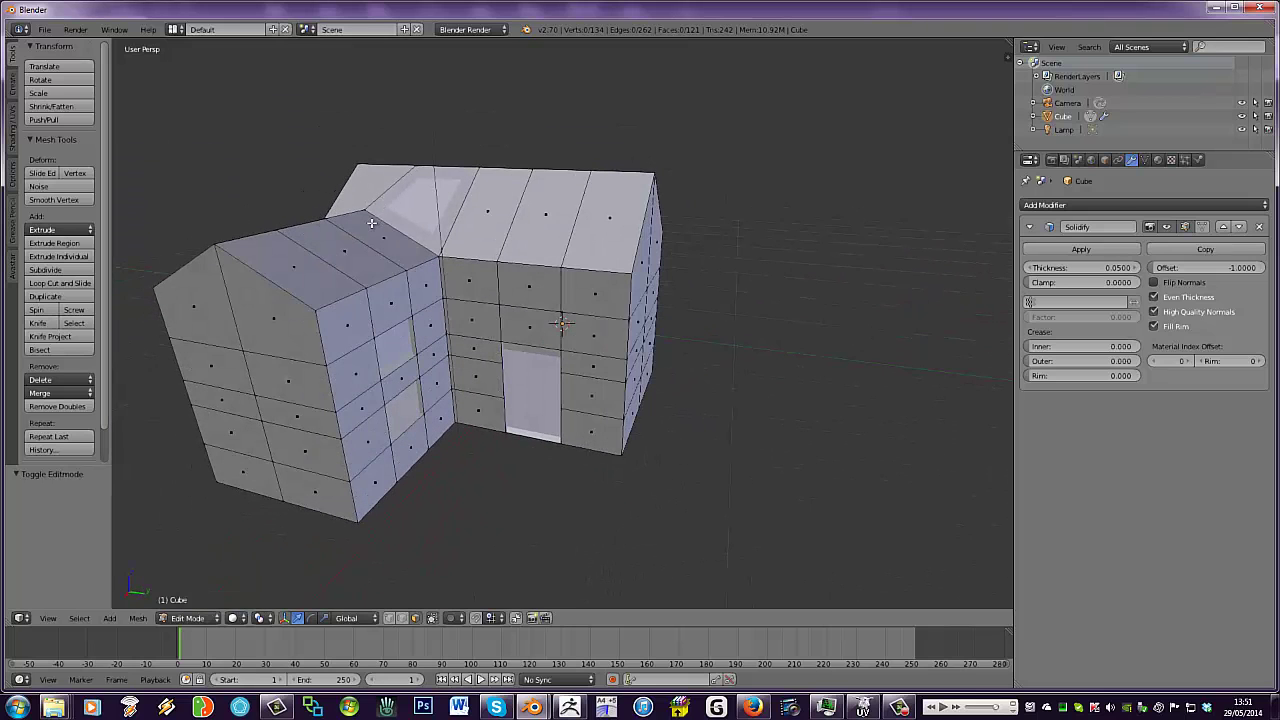
middle_drag(371, 223, 389, 259)
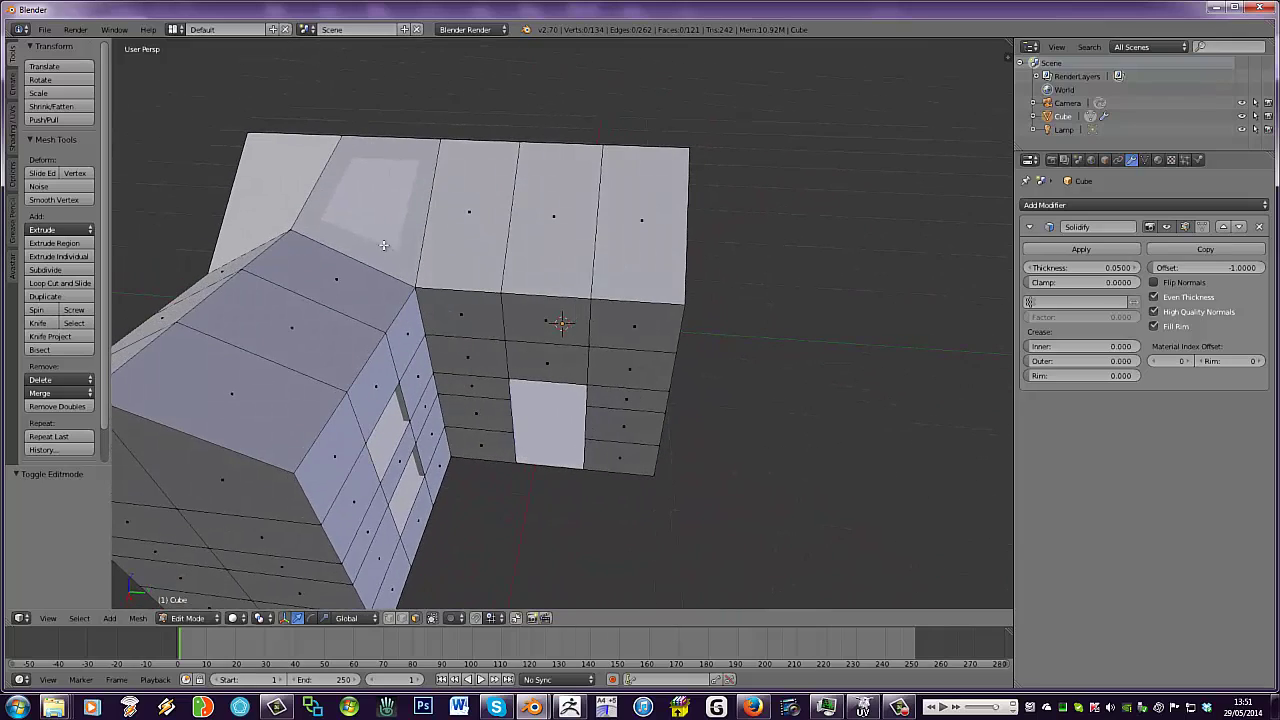
key(ctrl+r)
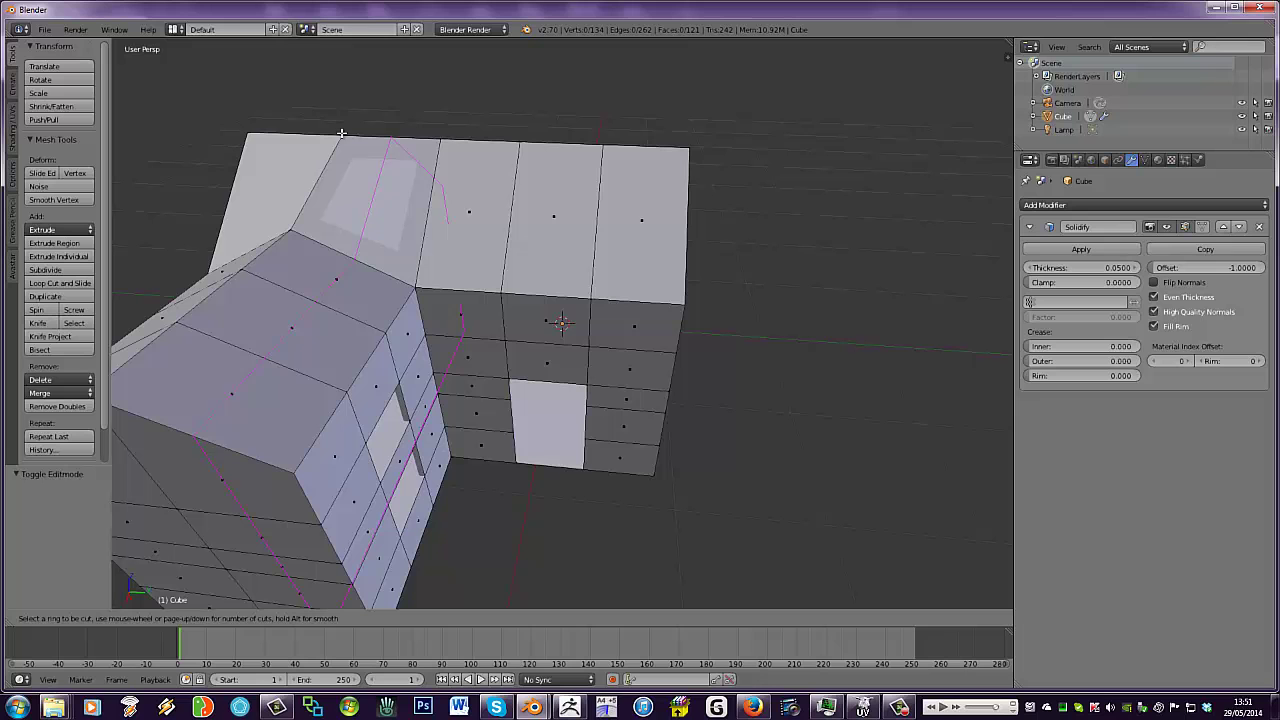
key(Escape)
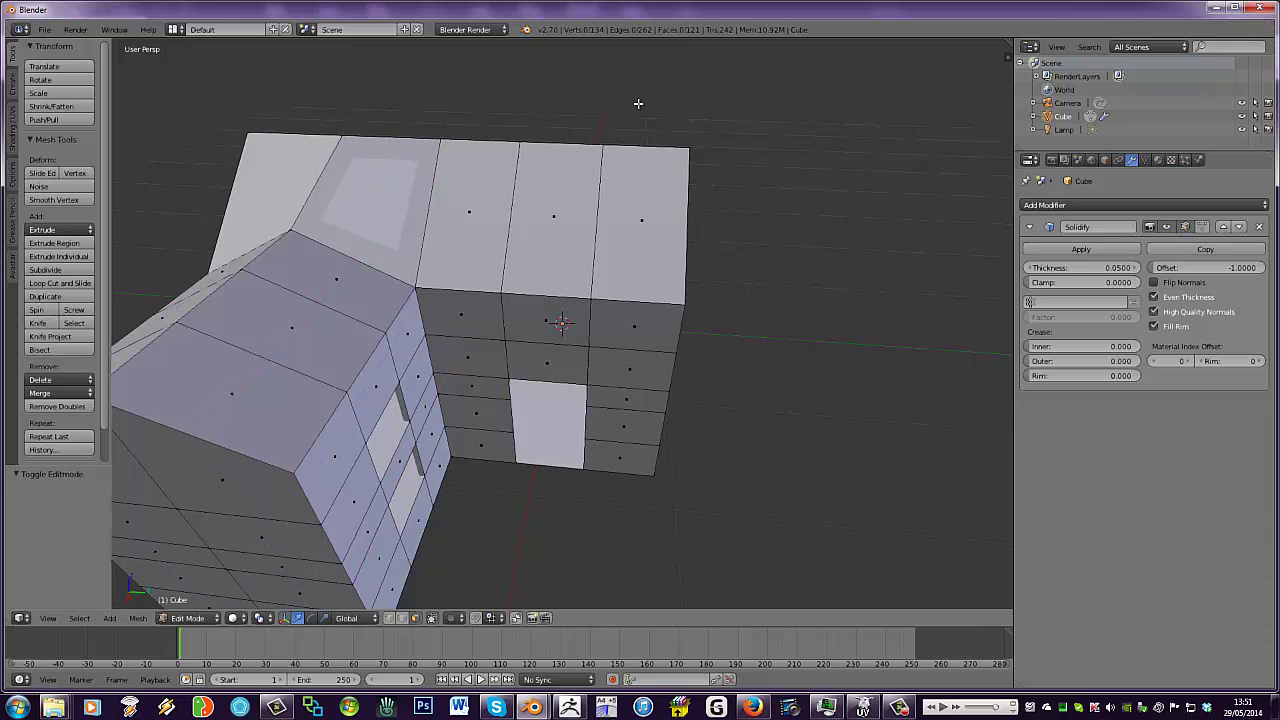
Extrude all ten roof faces of the main block, five per slope, outward together by about 0.11
middle_drag(638, 103, 545, 100)
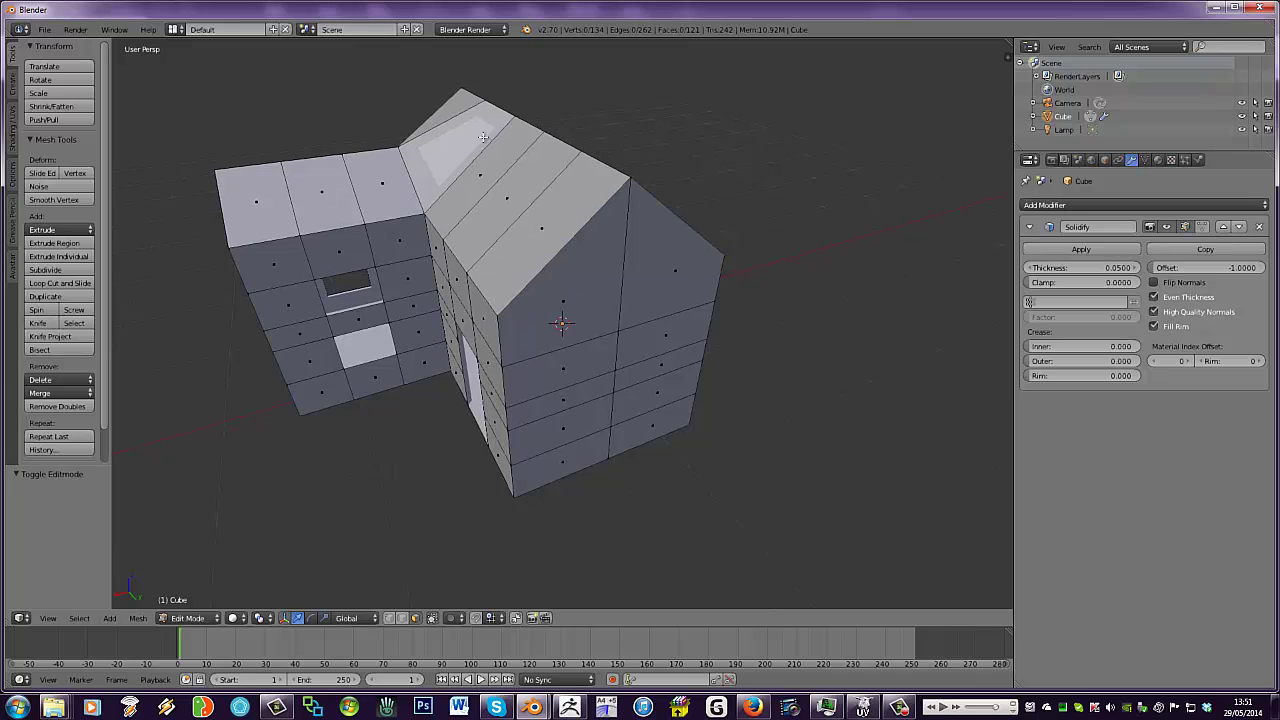
middle_drag(483, 137, 361, 513)
right_click(360, 119)
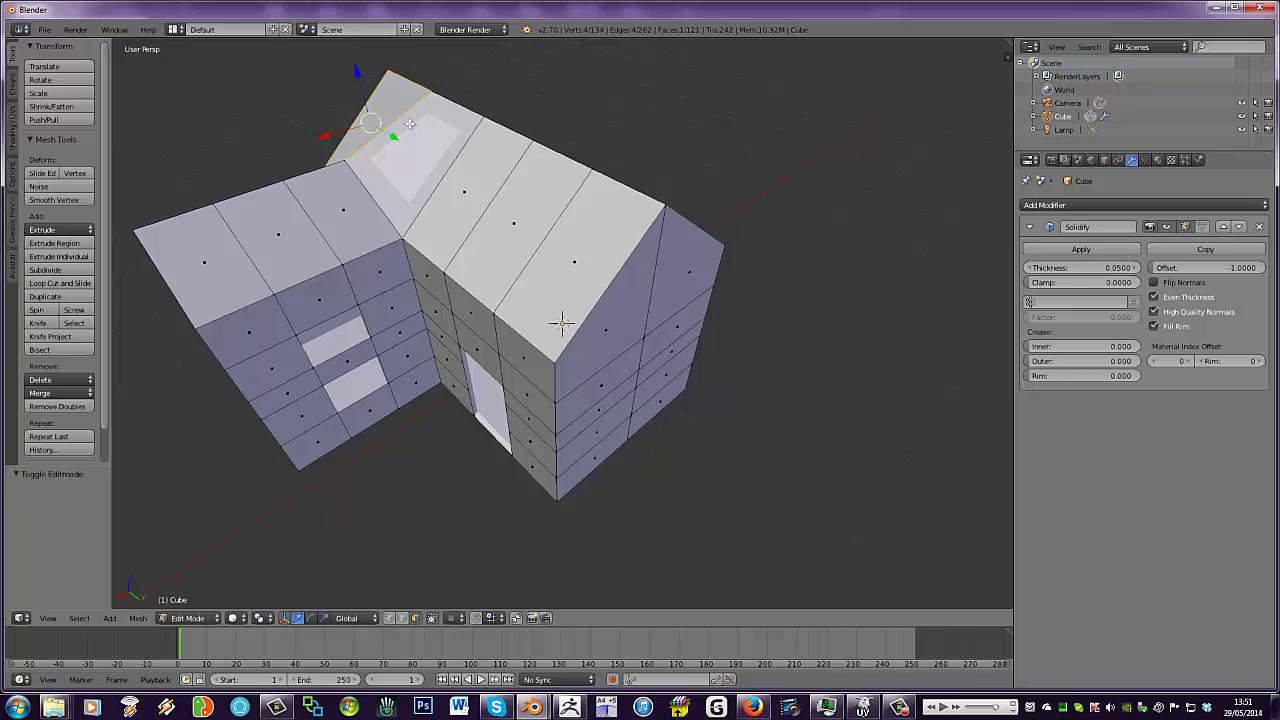
middle_drag(411, 124, 416, 127)
shift+right_click(417, 138)
shift+right_click(487, 192)
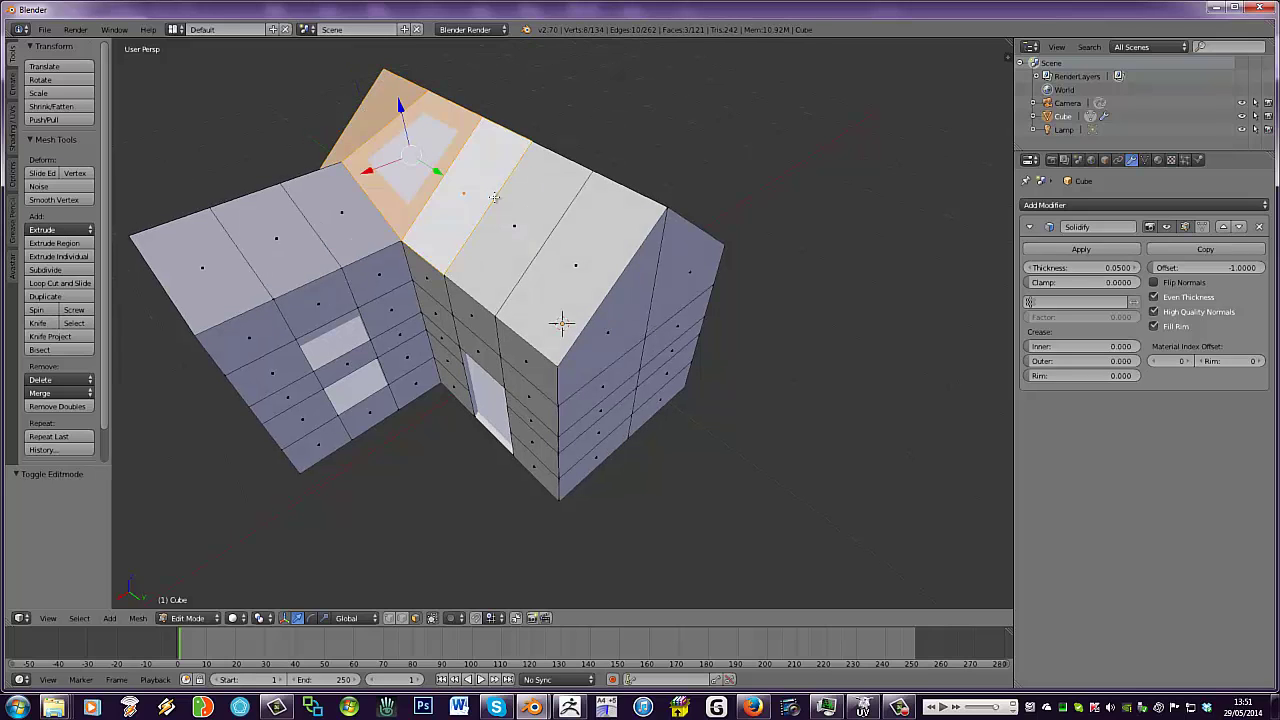
shift+right_click(513, 208)
shift+right_click(569, 238)
middle_drag(543, 222, 485, 219)
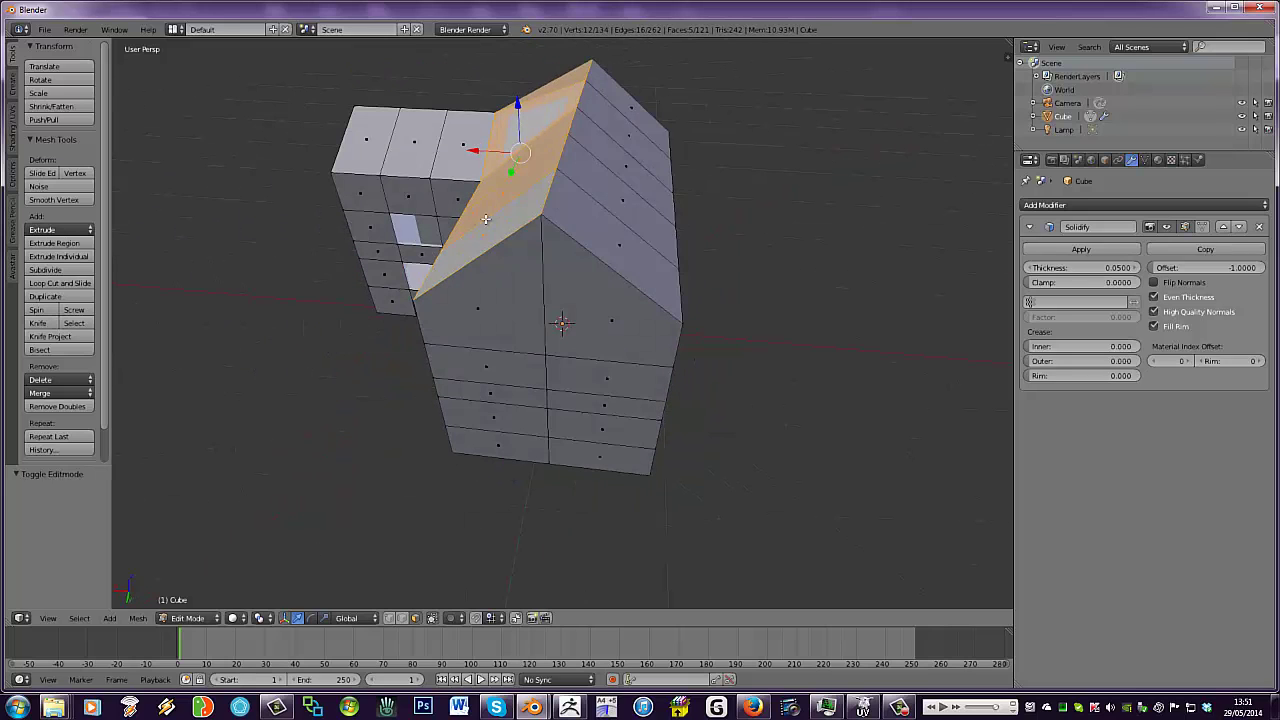
shift+right_click(598, 223)
shift+right_click(601, 198)
shift+right_click(614, 161)
shift+right_click(624, 134)
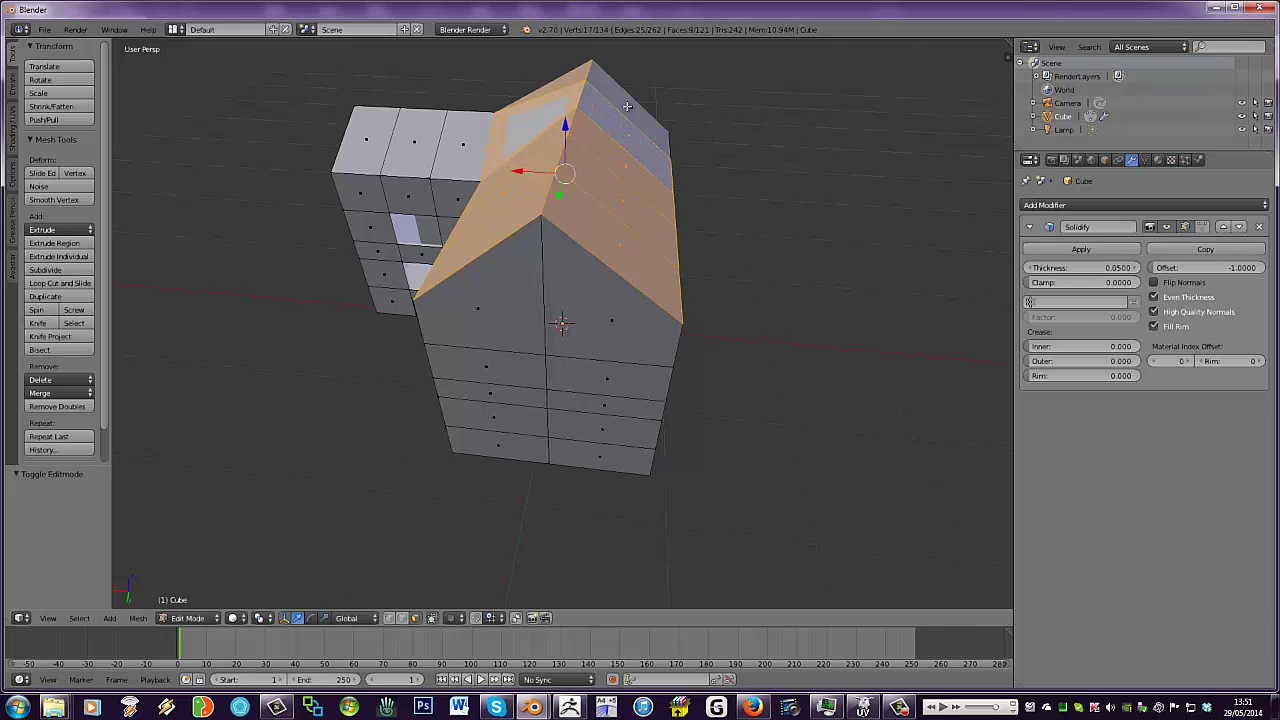
shift+right_click(627, 108)
key(e)
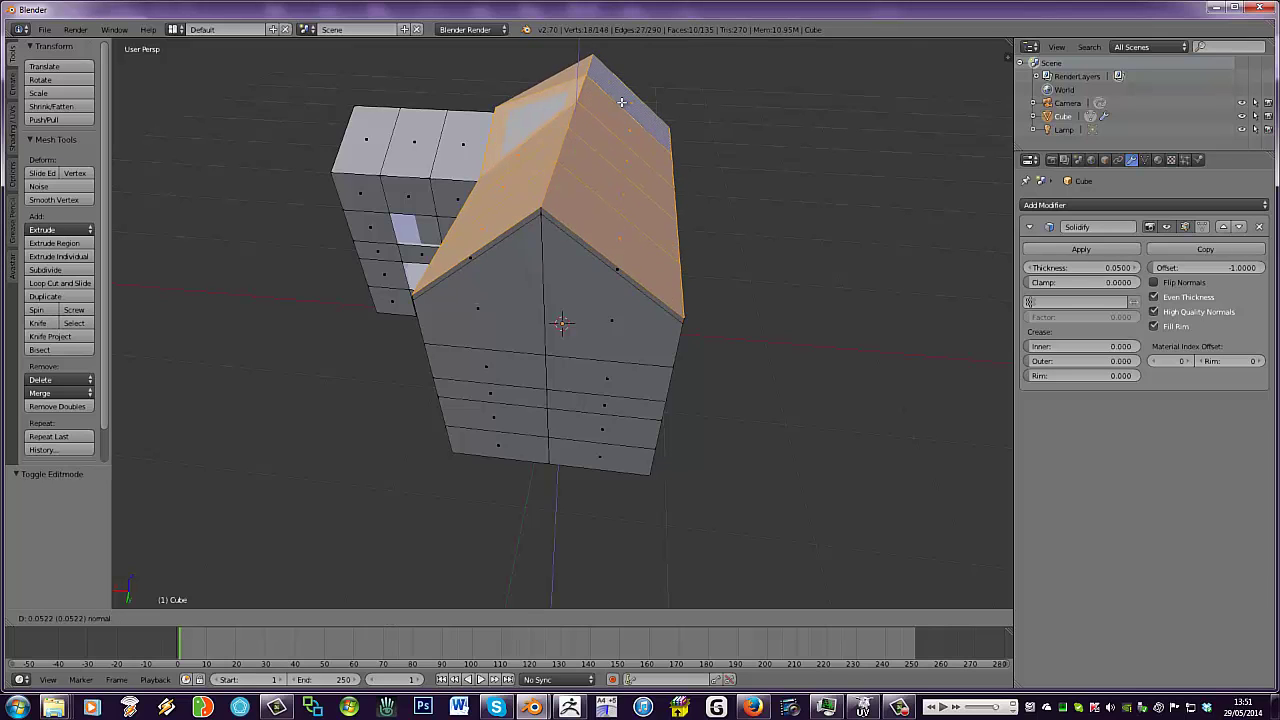
click(621, 97)
Extrude the five roof-edge faces above the main block's long windowed wall outward by about 0.115 to form an eave
middle_drag(609, 157, 516, 292)
right_click(545, 270)
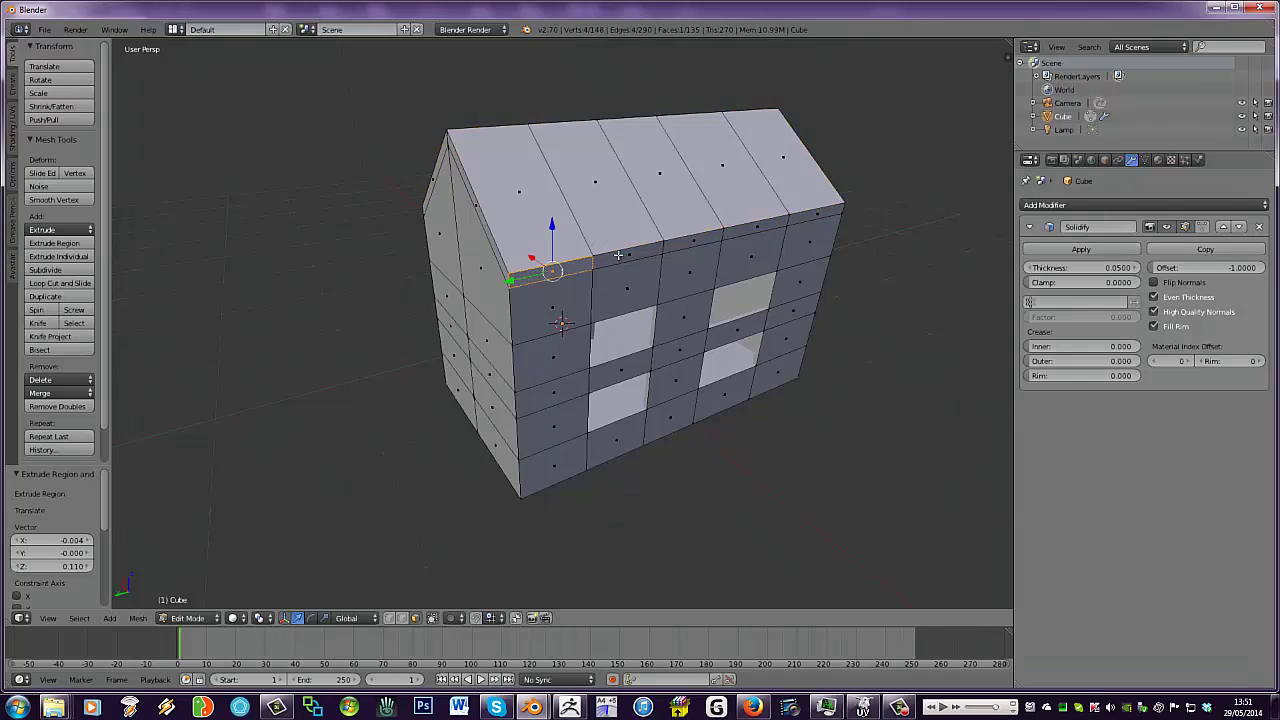
shift+right_click(618, 255)
shift+right_click(688, 243)
shift+right_click(745, 226)
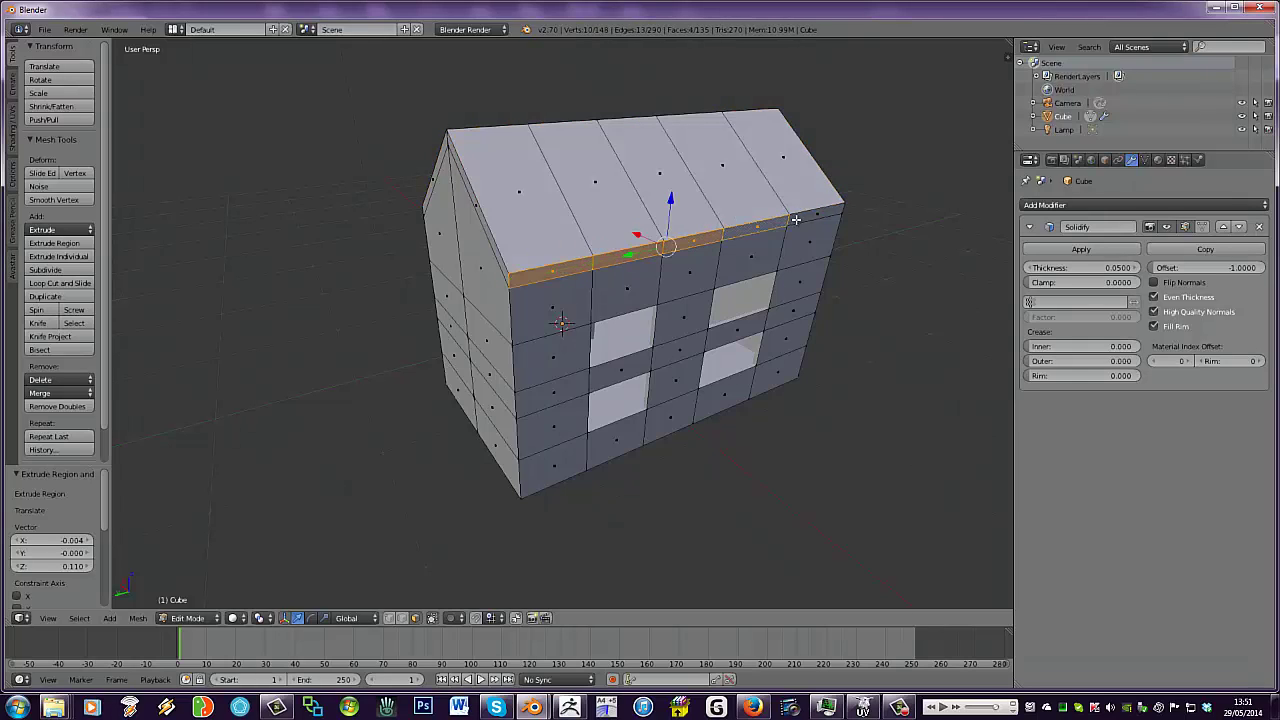
shift+right_click(810, 218)
key(e)
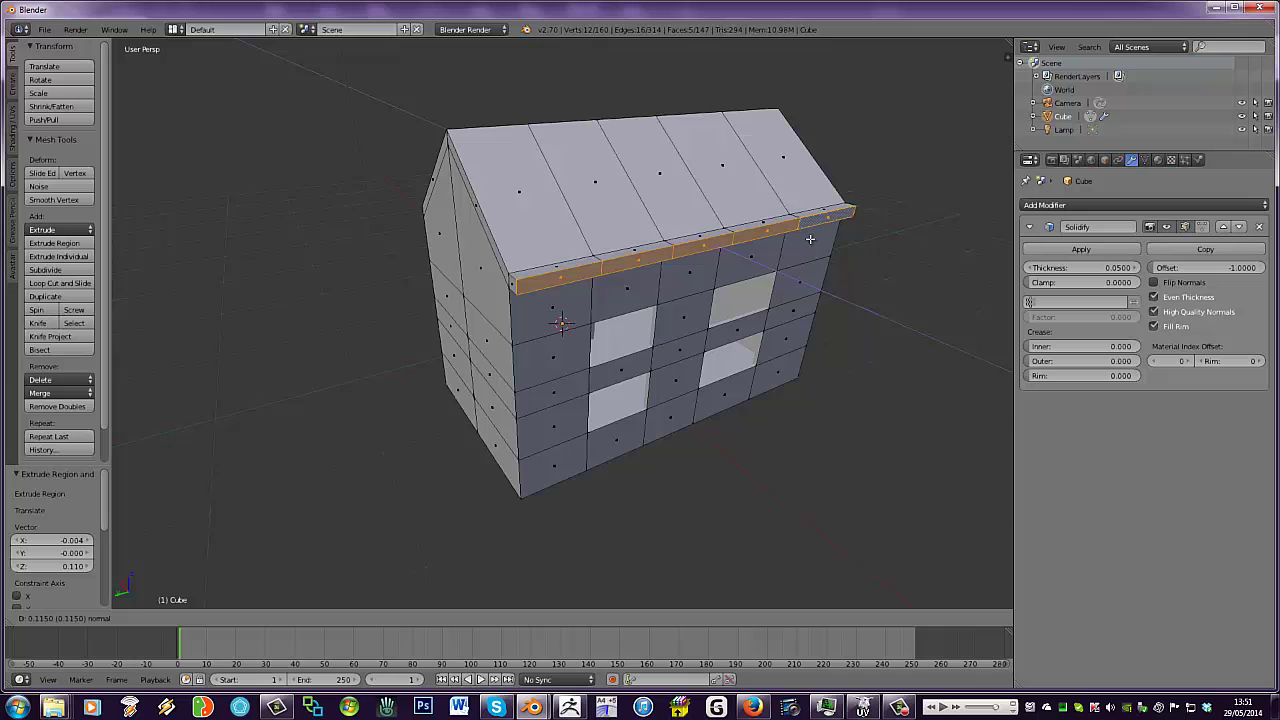
click(810, 238)
Extrude the three roof-edge faces above the doorway wall outward about 0.143 and lower their outer faces about 0.119 along Z
middle_drag(810, 238, 489, 236)
right_click(419, 250)
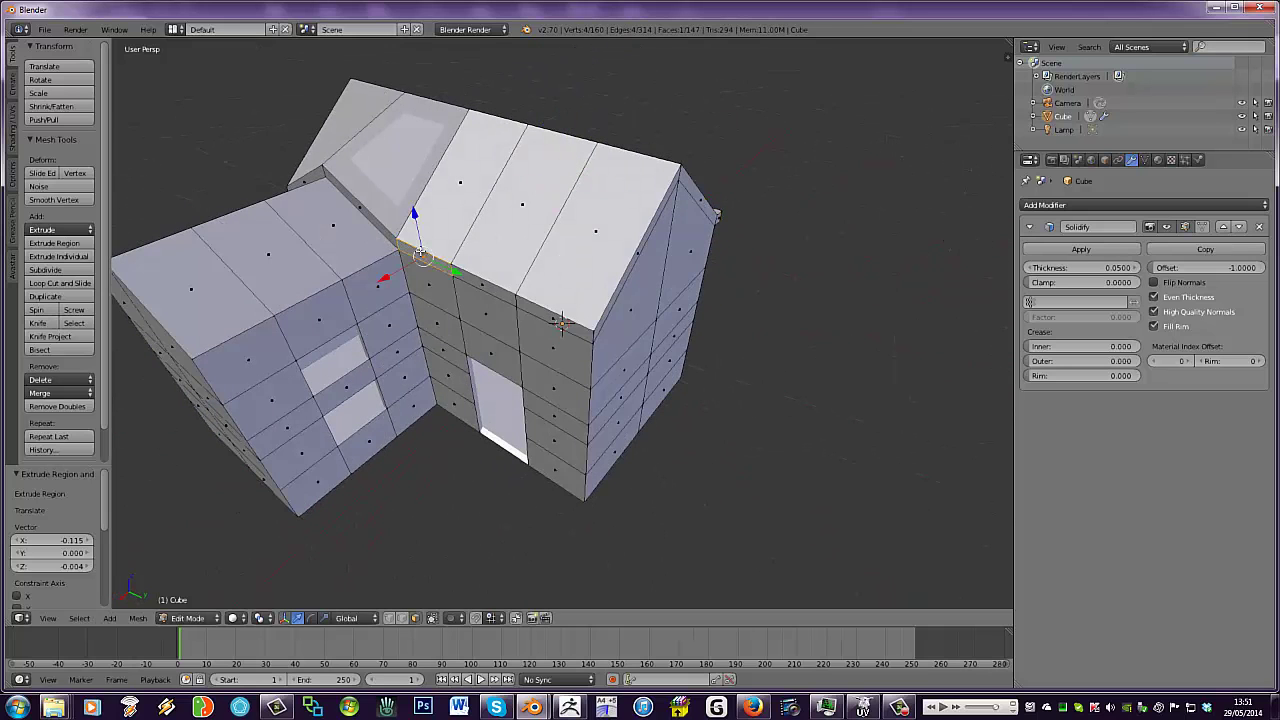
shift+right_click(480, 290)
shift+right_click(525, 302)
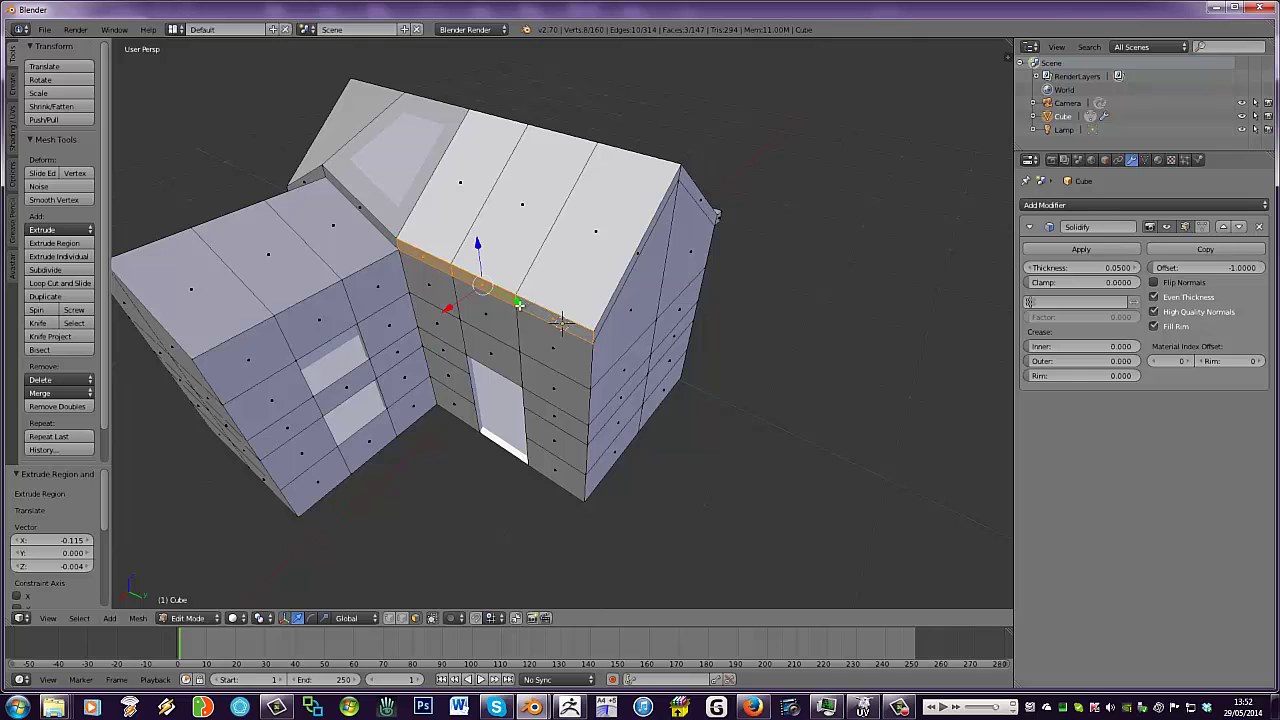
key(e)
click(519, 303)
middle_drag(519, 303, 453, 211)
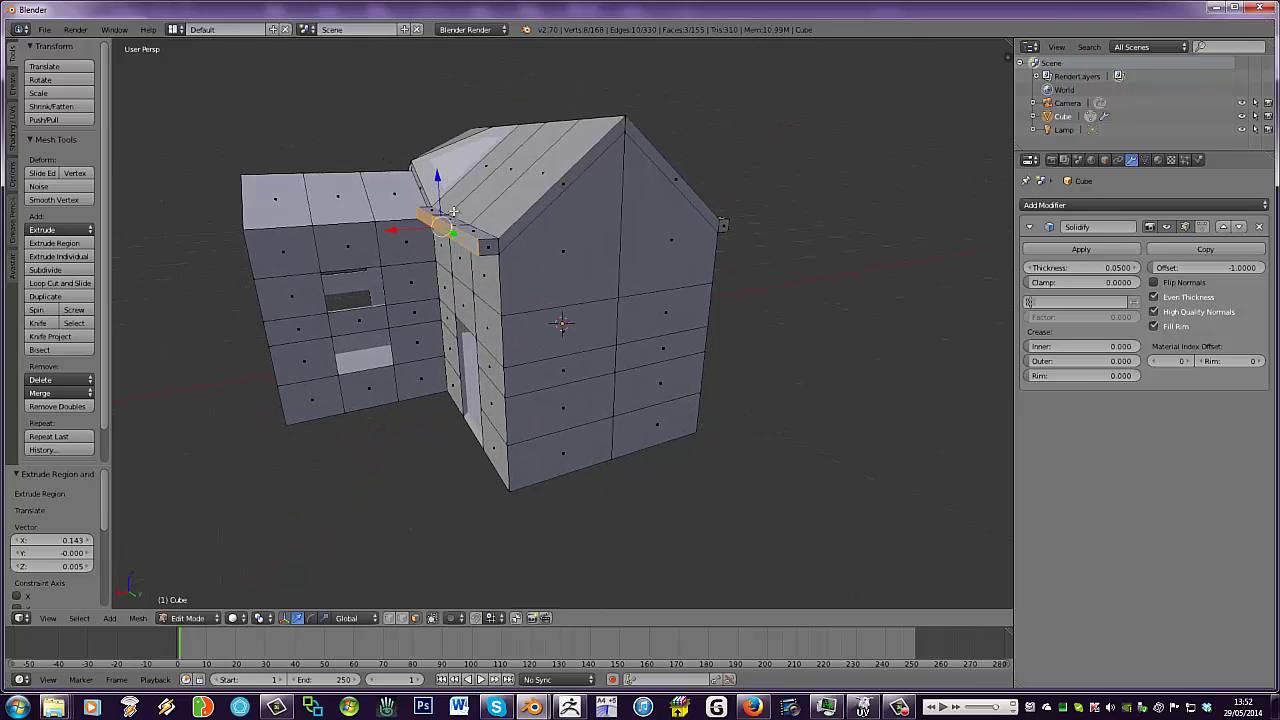
drag(438, 172, 438, 190)
Select the five outer eave faces above the main block's long windowed wall and lower them about 0.091 along Z
middle_drag(609, 211, 621, 271)
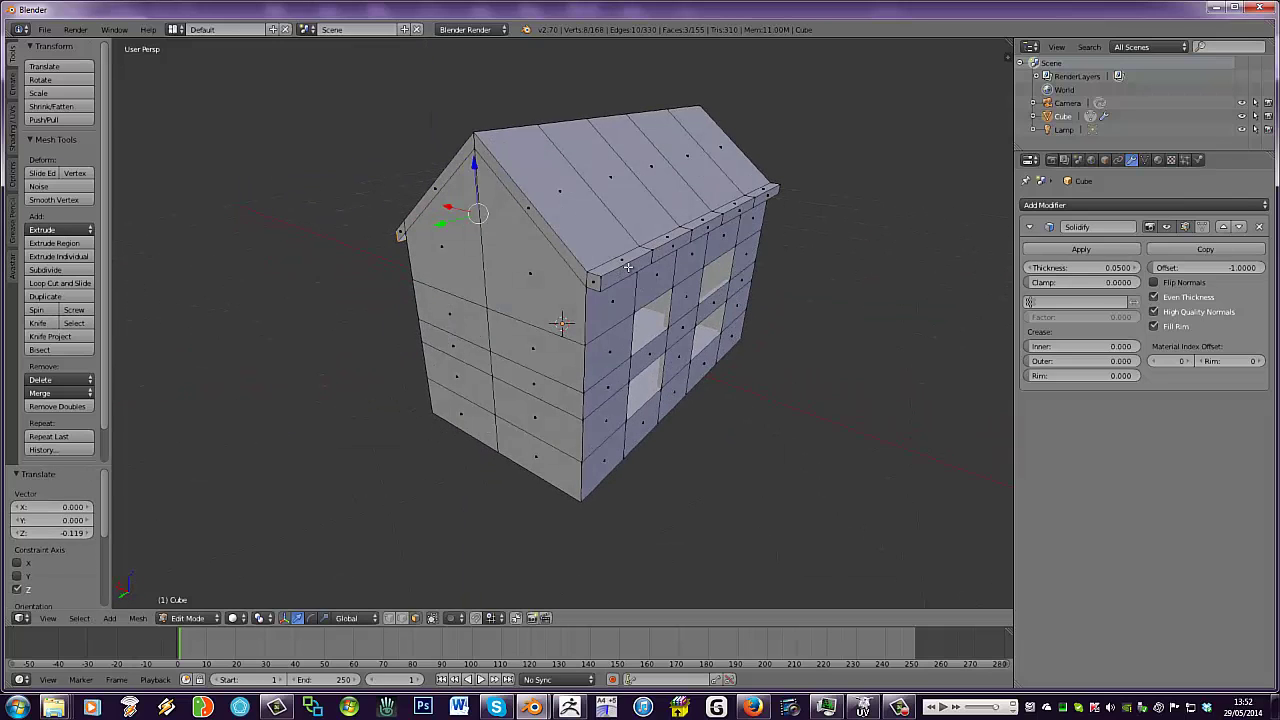
right_click(628, 268)
right_click(680, 239)
right_click(717, 222)
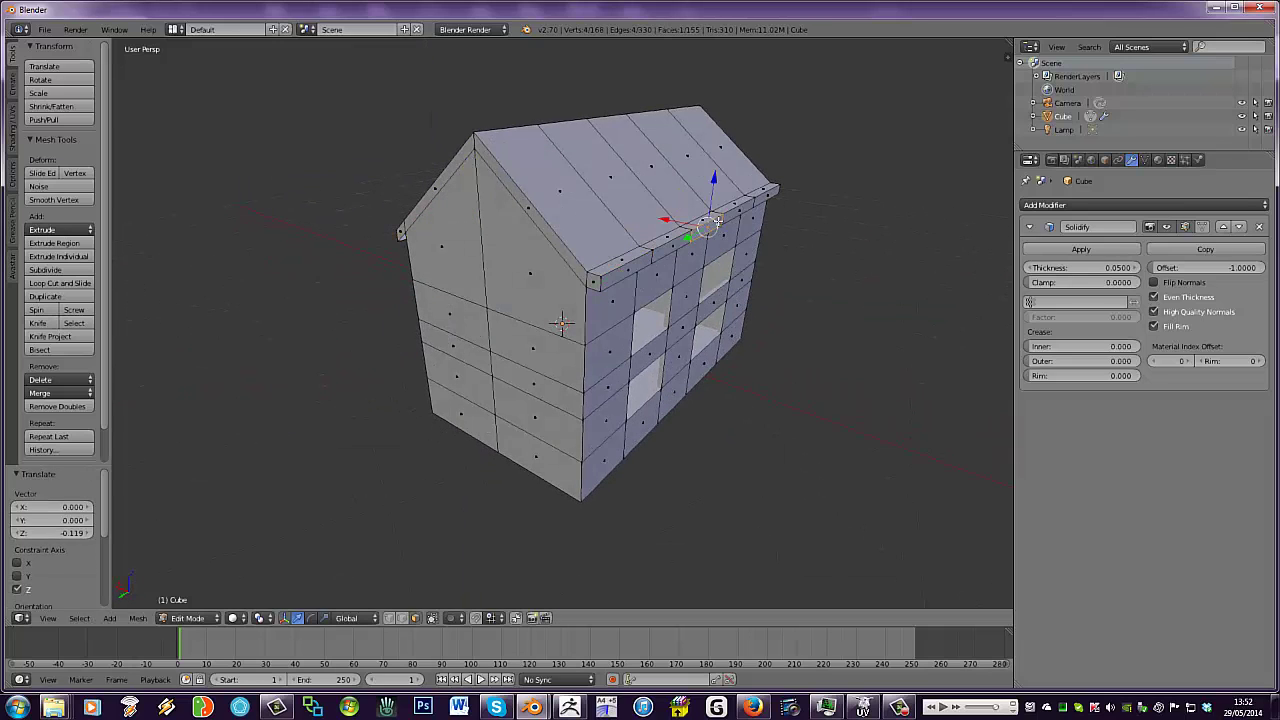
shift+right_click(749, 199)
shift+right_click(762, 201)
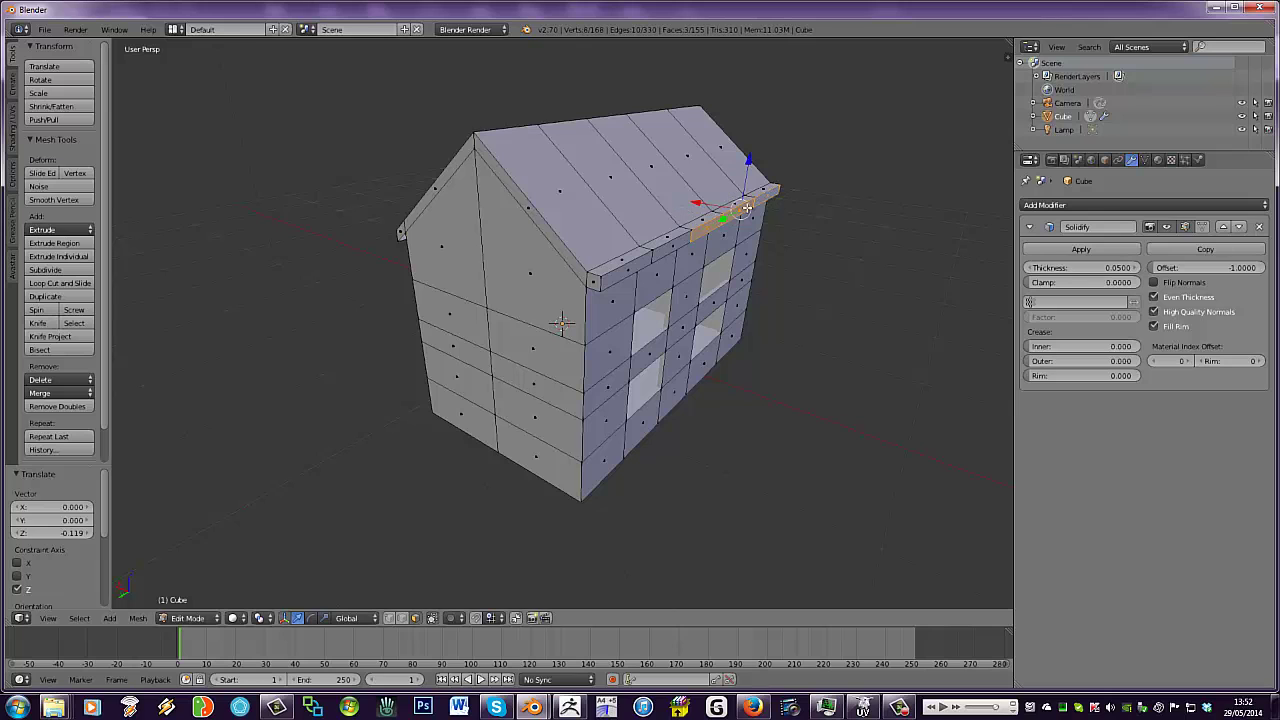
shift+right_click(663, 247)
shift+right_click(645, 268)
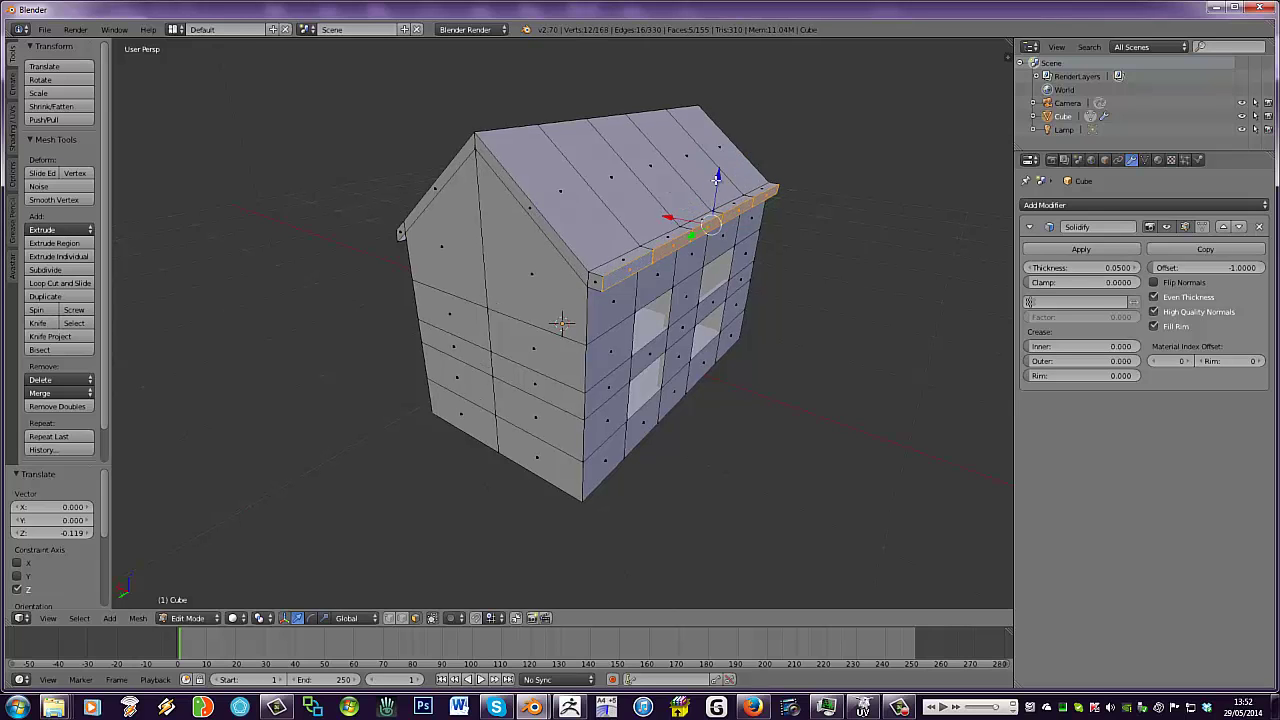
middle_drag(713, 187, 735, 148)
key(g)
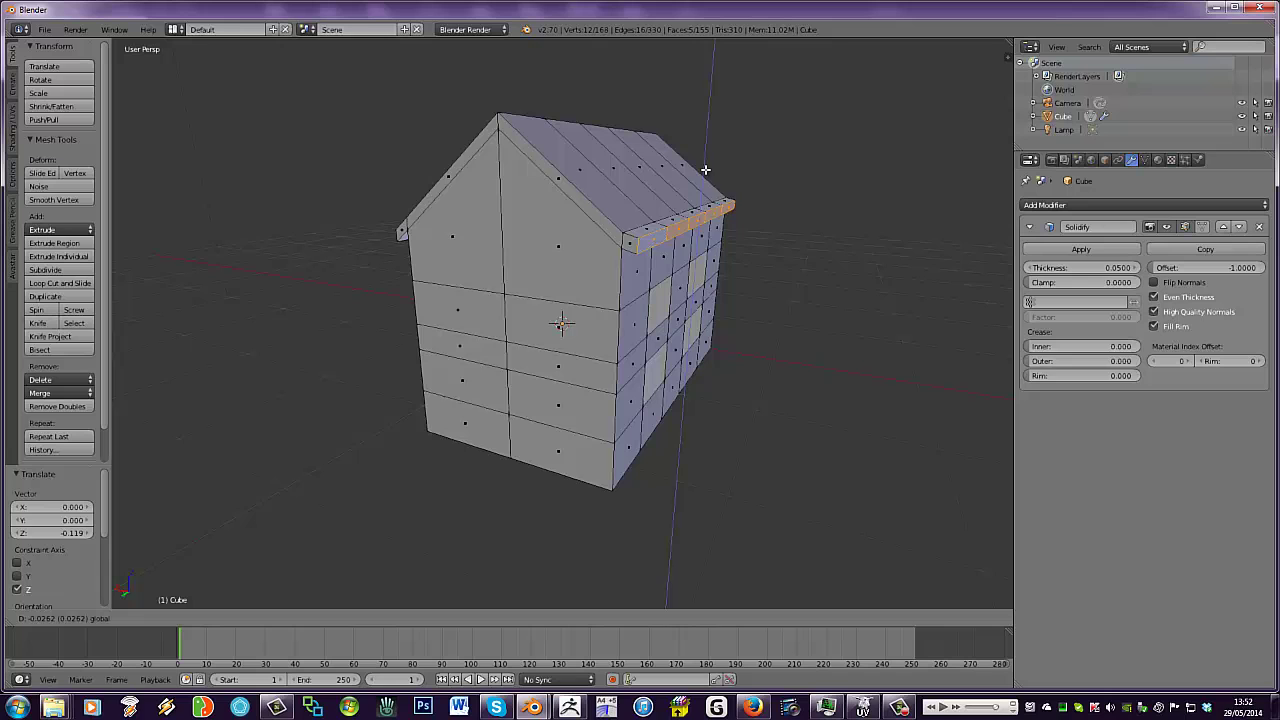
key(z)
click(706, 176)
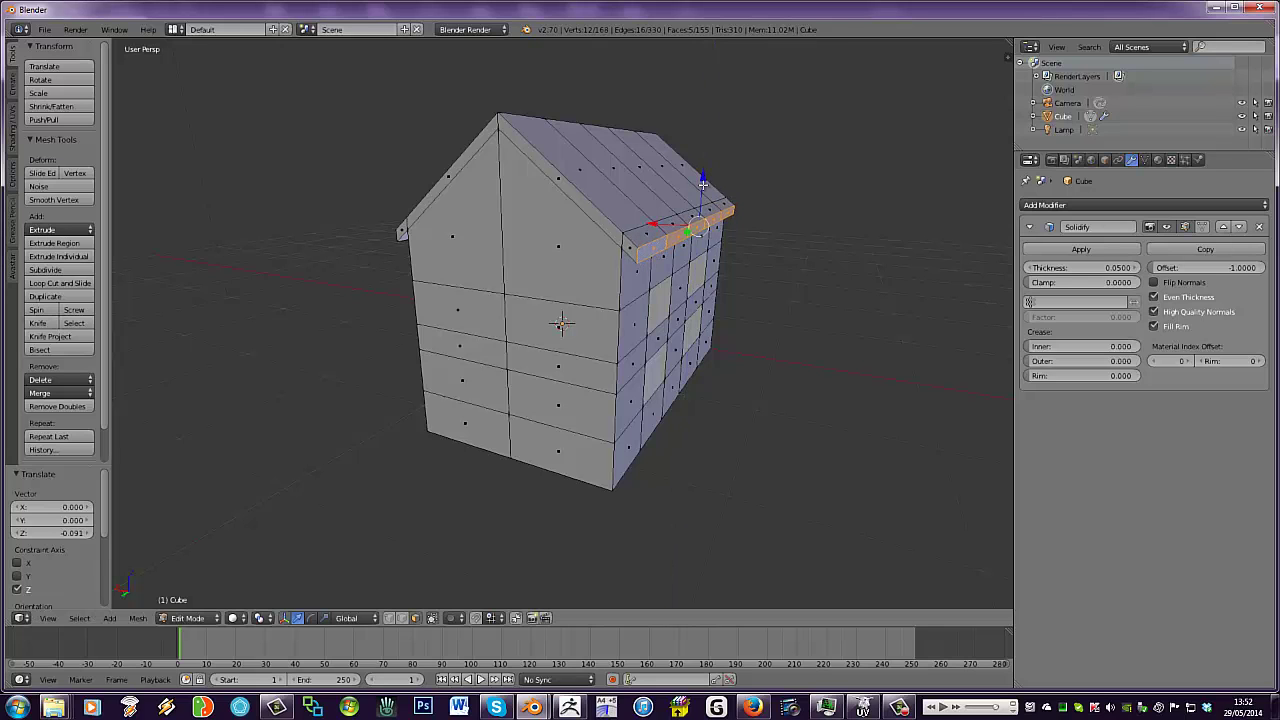
Extrude the four roof-edge faces on the main block's free gable end outward by about 0.123
middle_drag(700, 184, 595, 187)
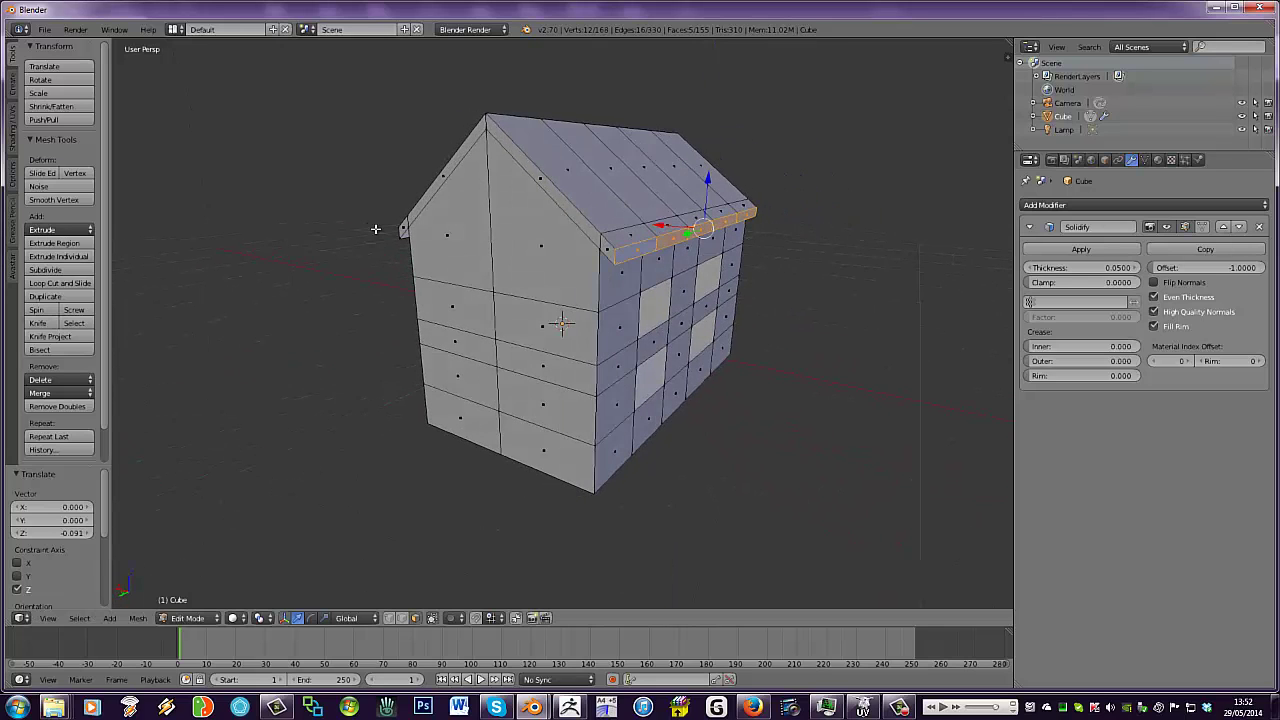
shift+right_click(401, 224)
right_click(401, 224)
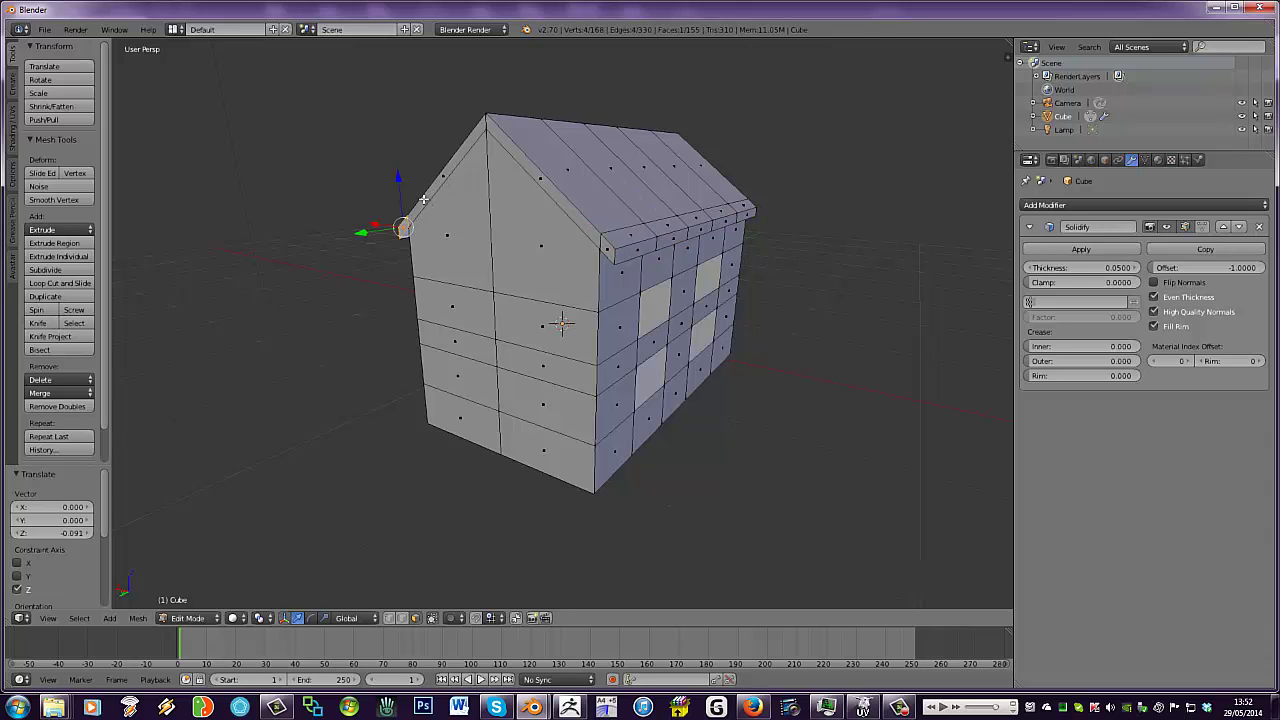
shift+right_click(456, 166)
shift+right_click(503, 146)
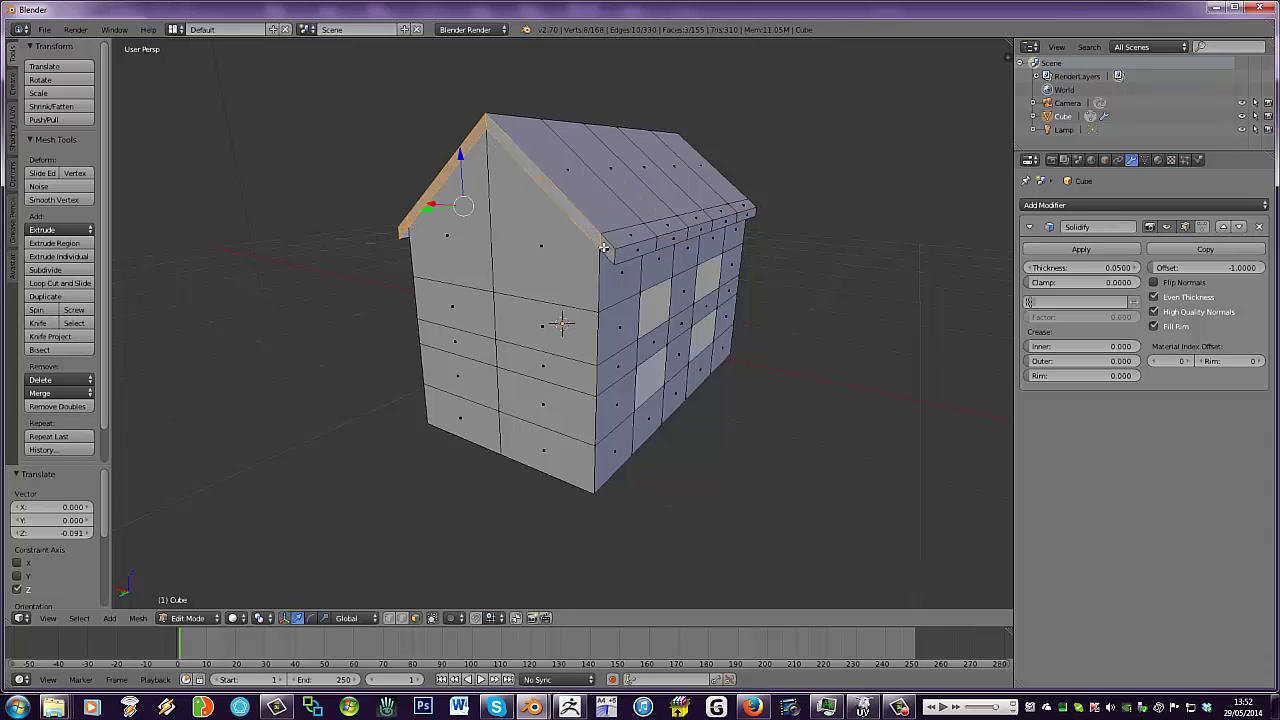
shift+right_click(604, 246)
middle_drag(604, 246, 537, 241)
key(e)
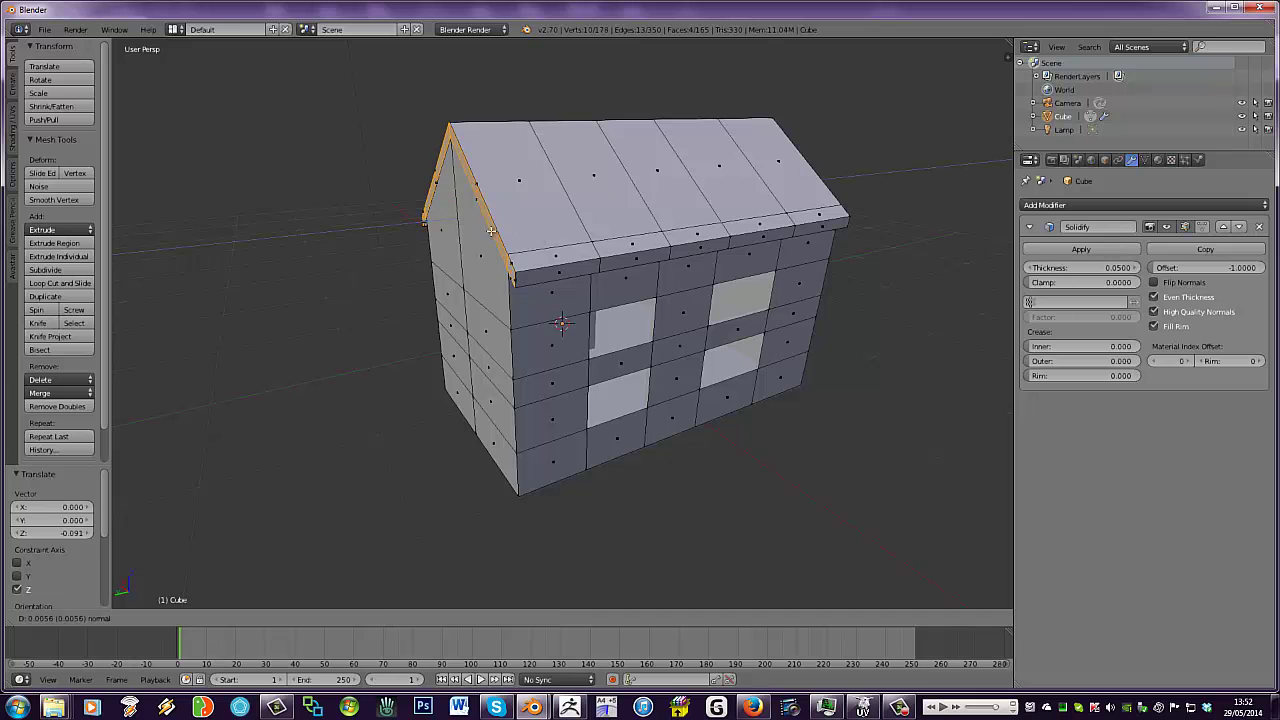
click(485, 234)
Extrude the three roof-edge faces on the main block's gable end beside the wing outward by about 0.172
middle_drag(631, 204, 416, 208)
scroll(410, 299, up, 3)
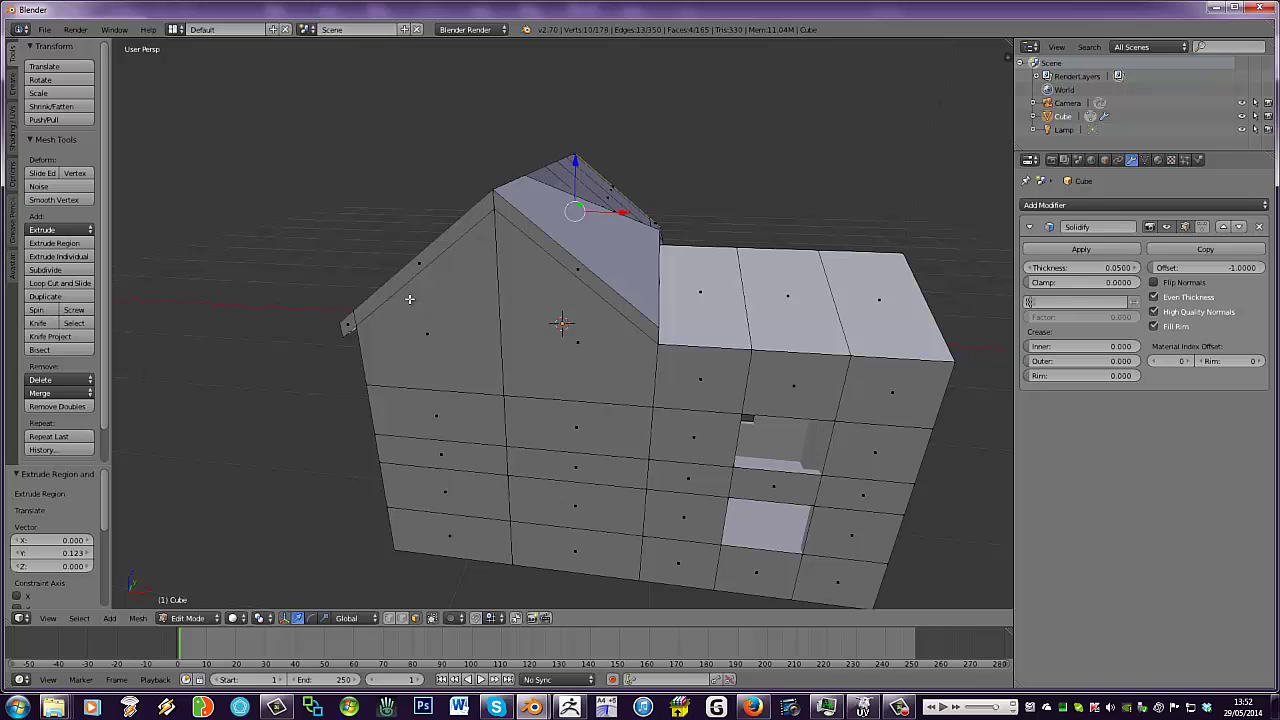
right_click(347, 327)
alt+right_click(416, 266)
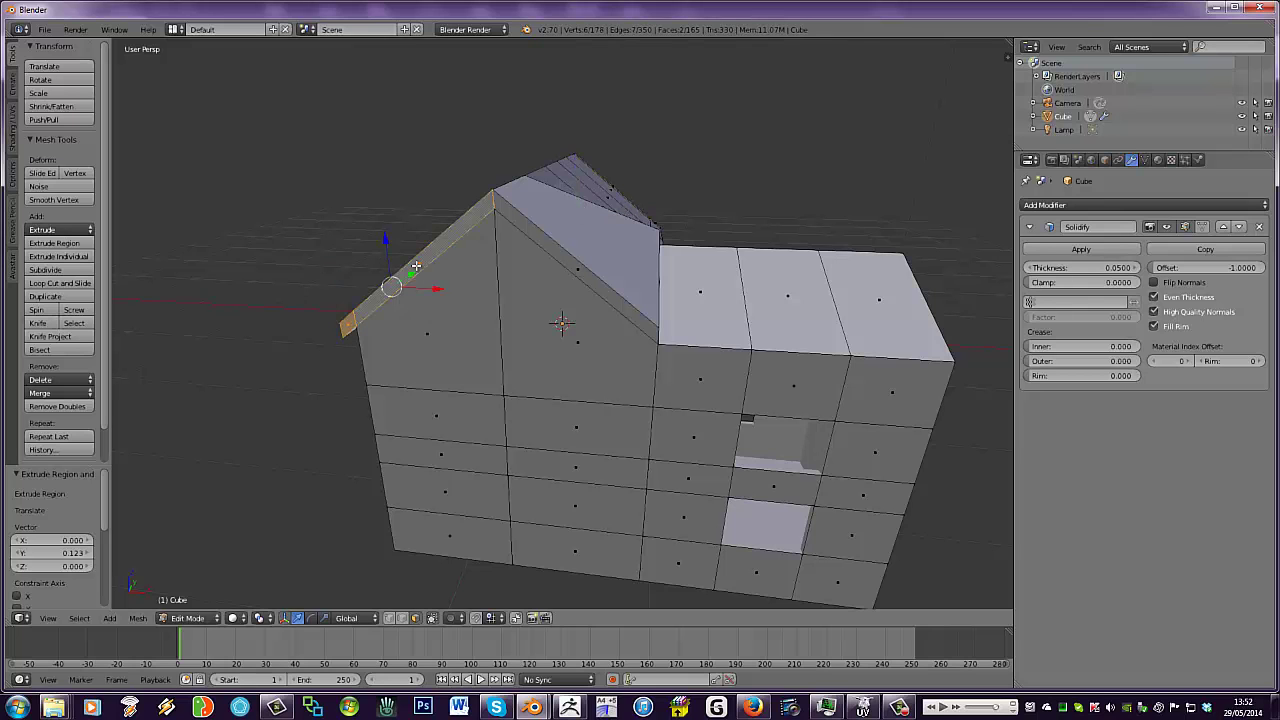
shift+right_click(528, 234)
middle_drag(528, 234, 450, 255)
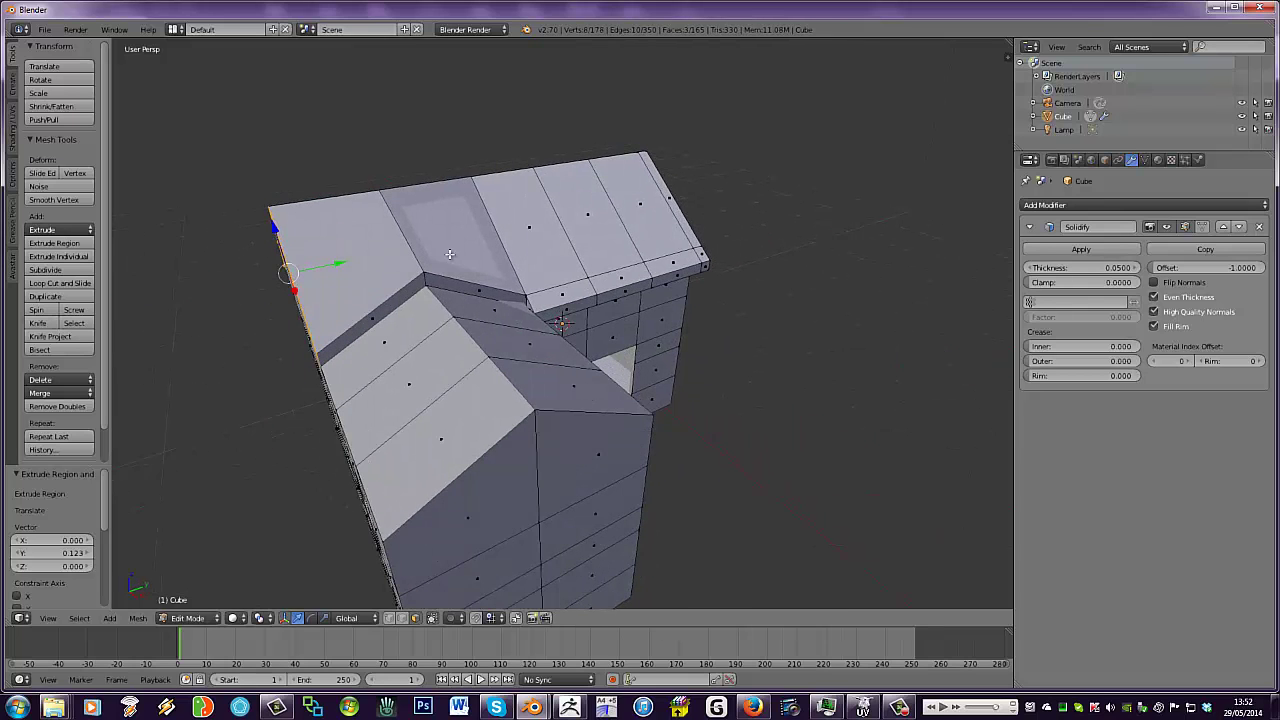
key(e)
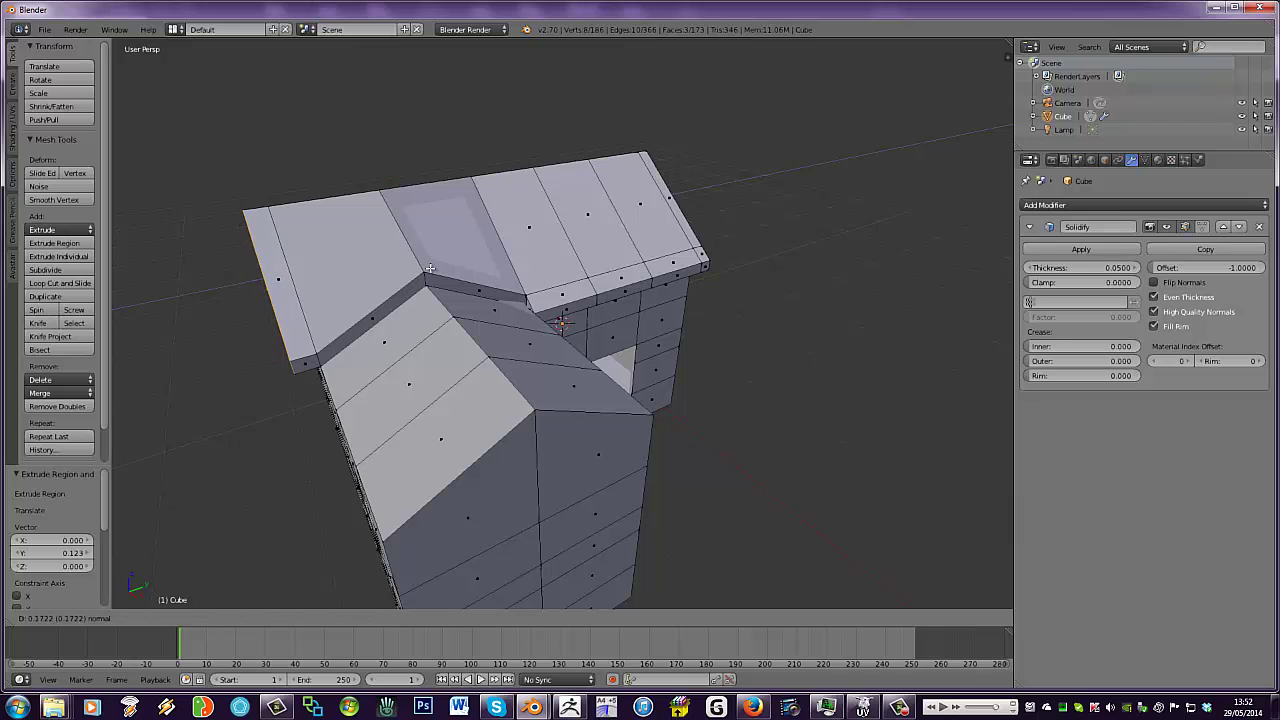
click(425, 269)
middle_drag(425, 269, 469, 255)
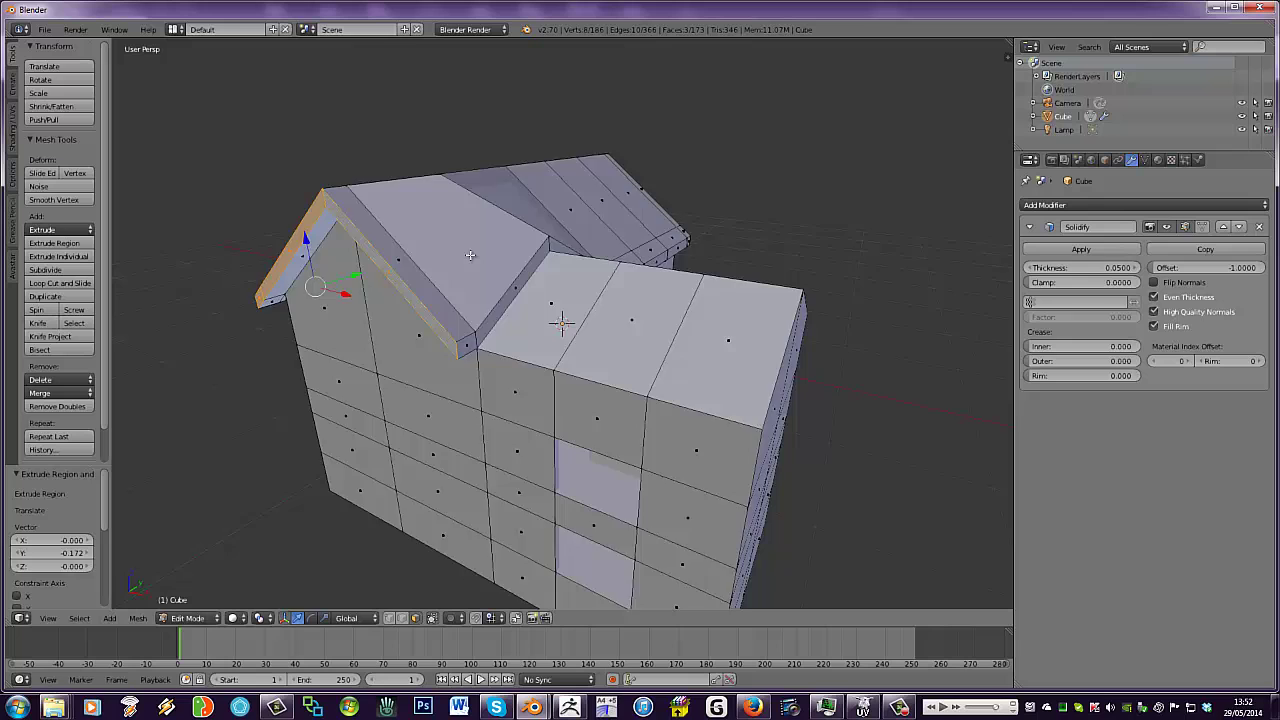
Add one loop cut around the top of the wing's walls and slide it up close beneath the roof
middle_drag(469, 255, 428, 246)
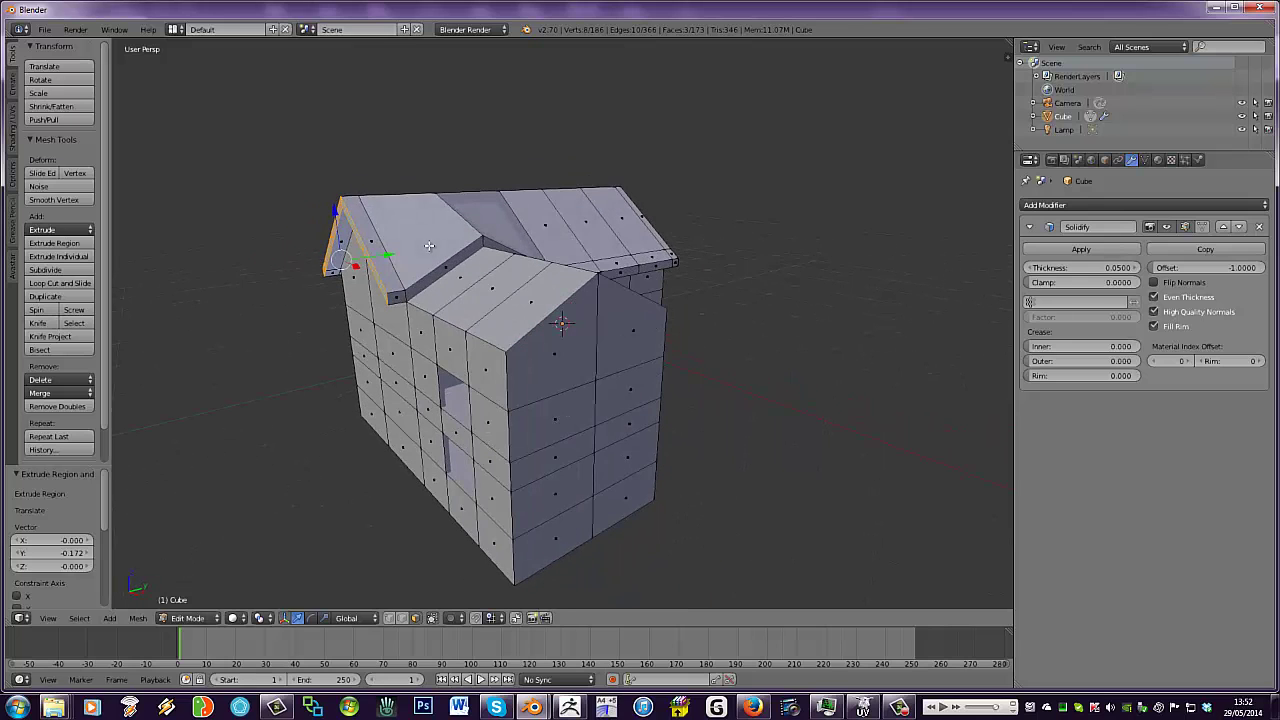
key(ctrl+r)
click(462, 358)
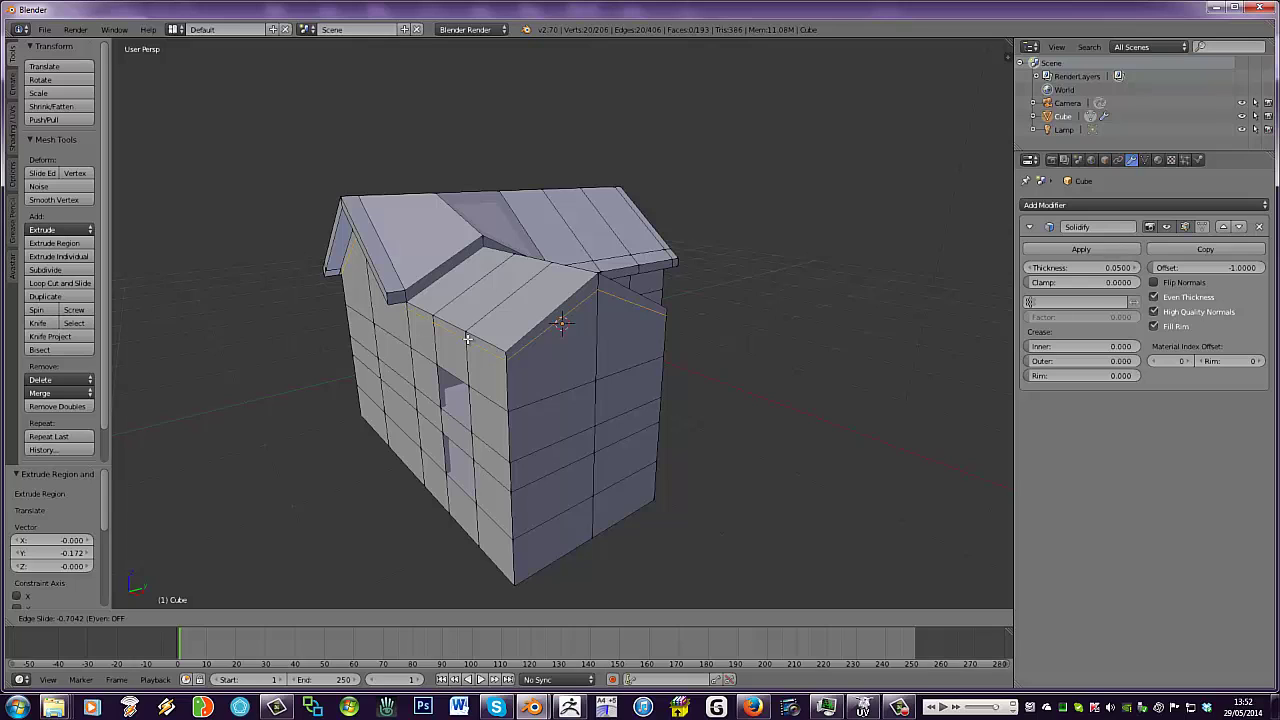
click(467, 339)
key(a)
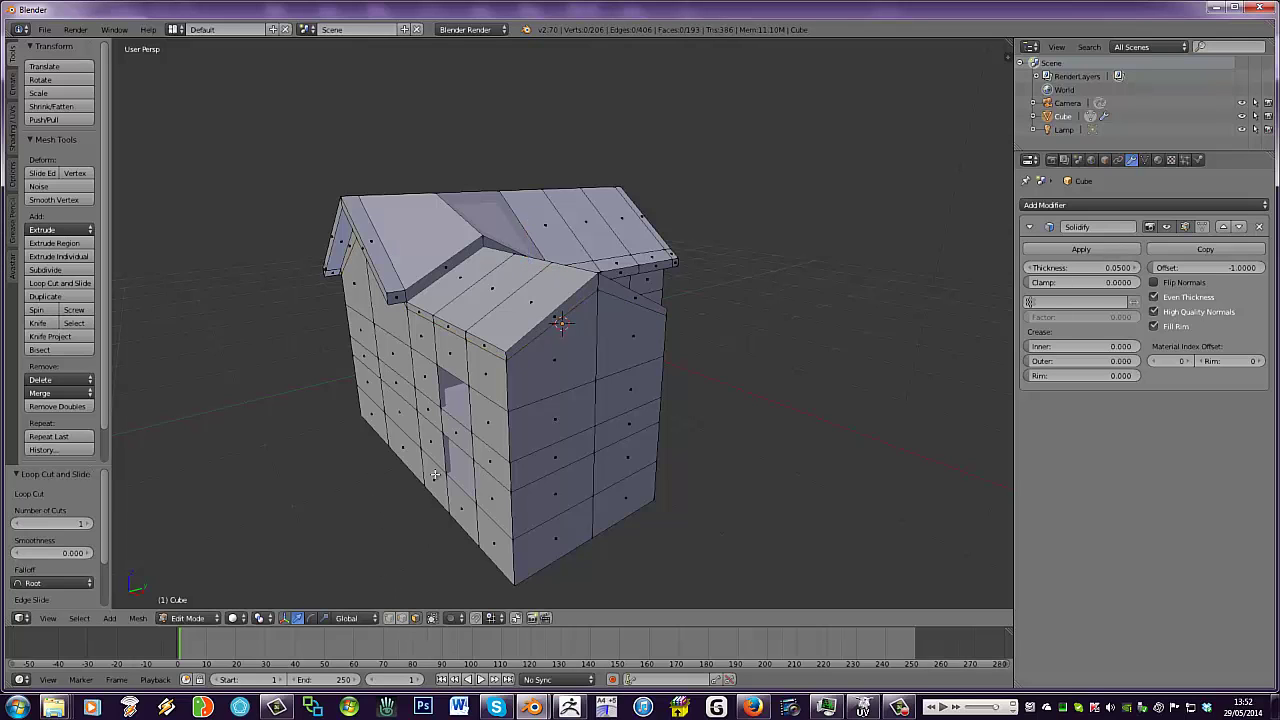
Extrude the three roof-edge faces above the wing wall beside the main gable outward and lower their outer faces about 0.04 along Z
scroll(437, 474, up, 2)
right_click(366, 310)
shift+right_click(399, 331)
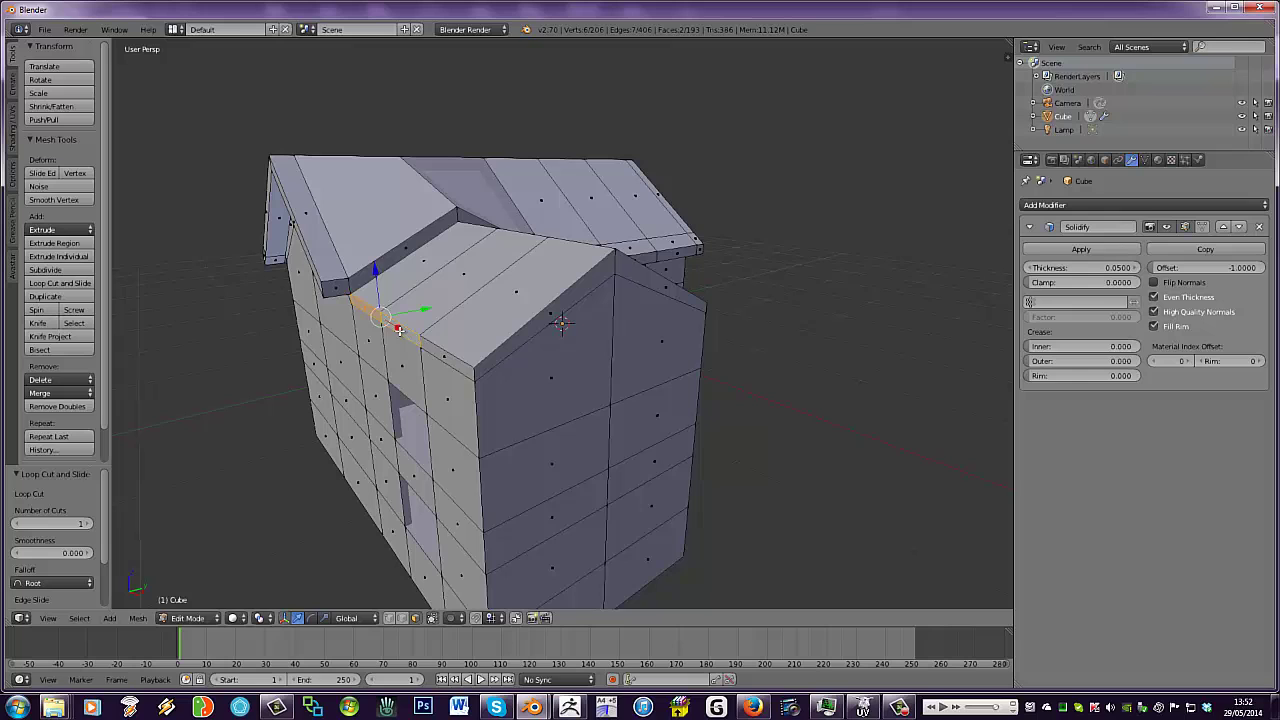
alt+shift+right_click(440, 355)
key(e)
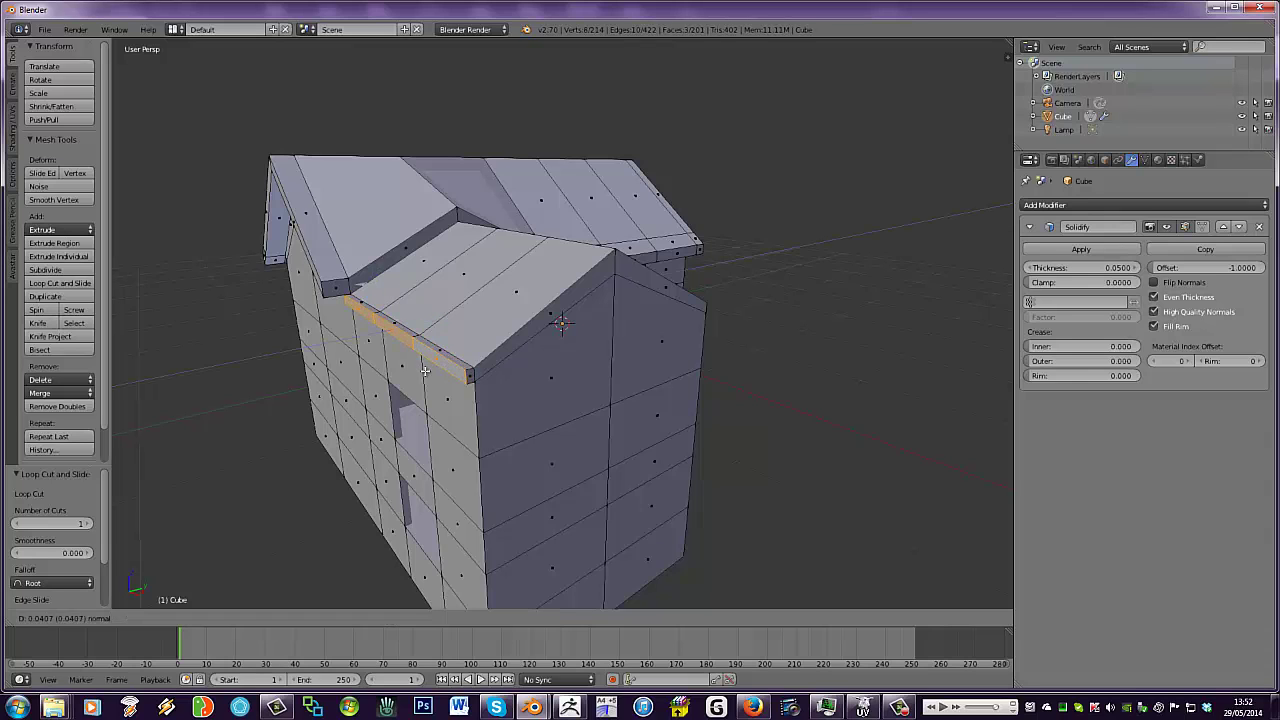
click(422, 372)
drag(379, 280, 384, 286)
Try to extrude the three roof-edge faces above the wing's inner-corner wall outward about 0.05 and lower them, then undo the attempt
middle_drag(549, 318, 380, 318)
scroll(396, 300, up, 1)
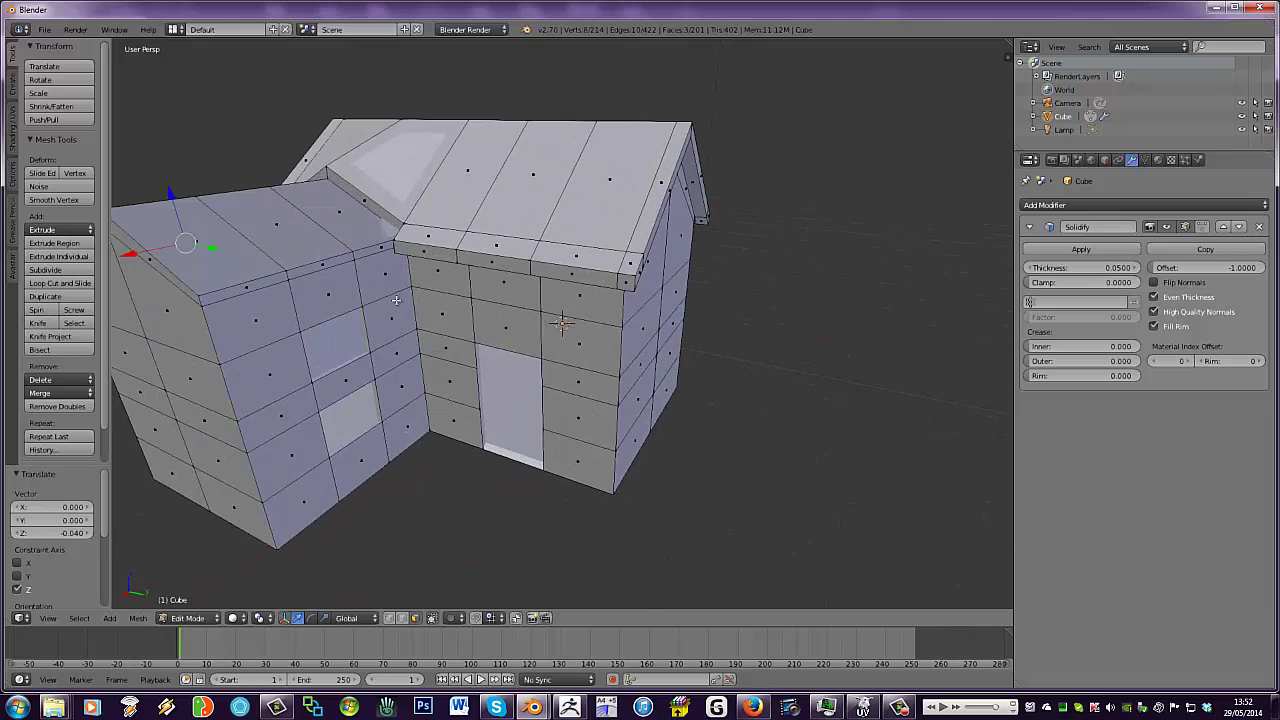
middle_drag(372, 263, 396, 297)
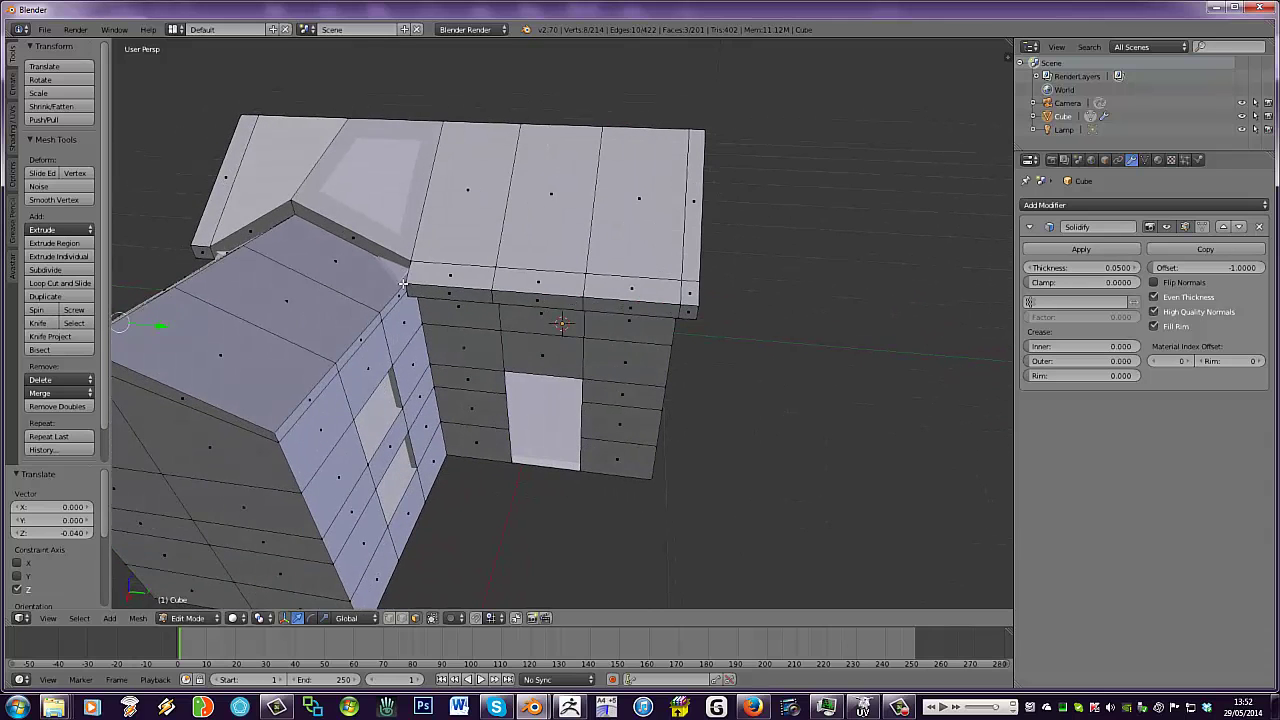
right_click(396, 297)
right_click(358, 342)
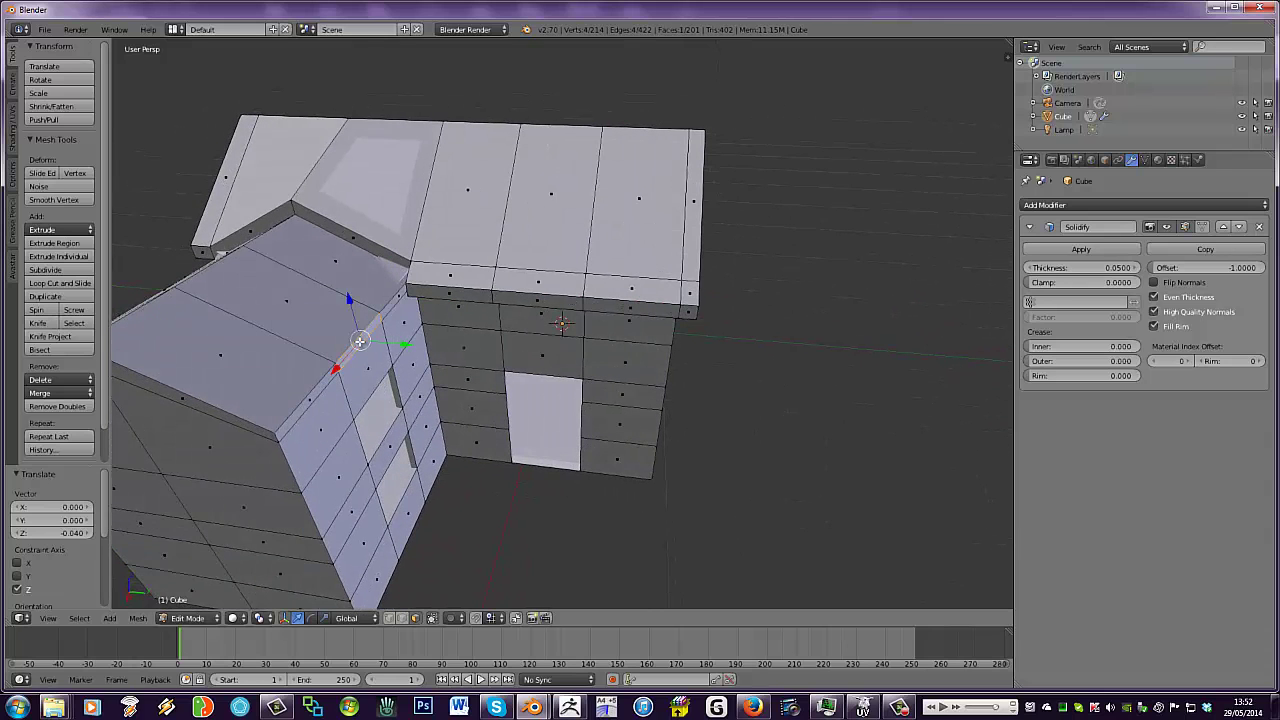
right_click(321, 387)
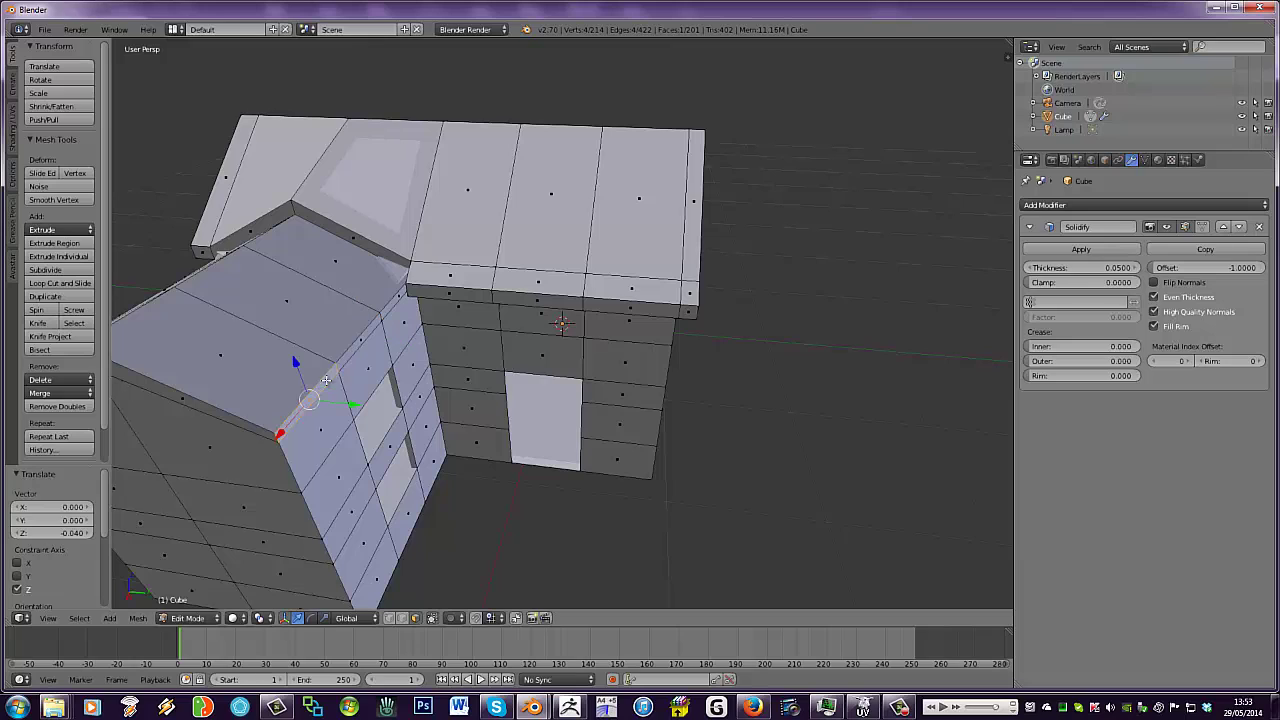
shift+right_click(364, 337)
shift+right_click(393, 306)
key(e)
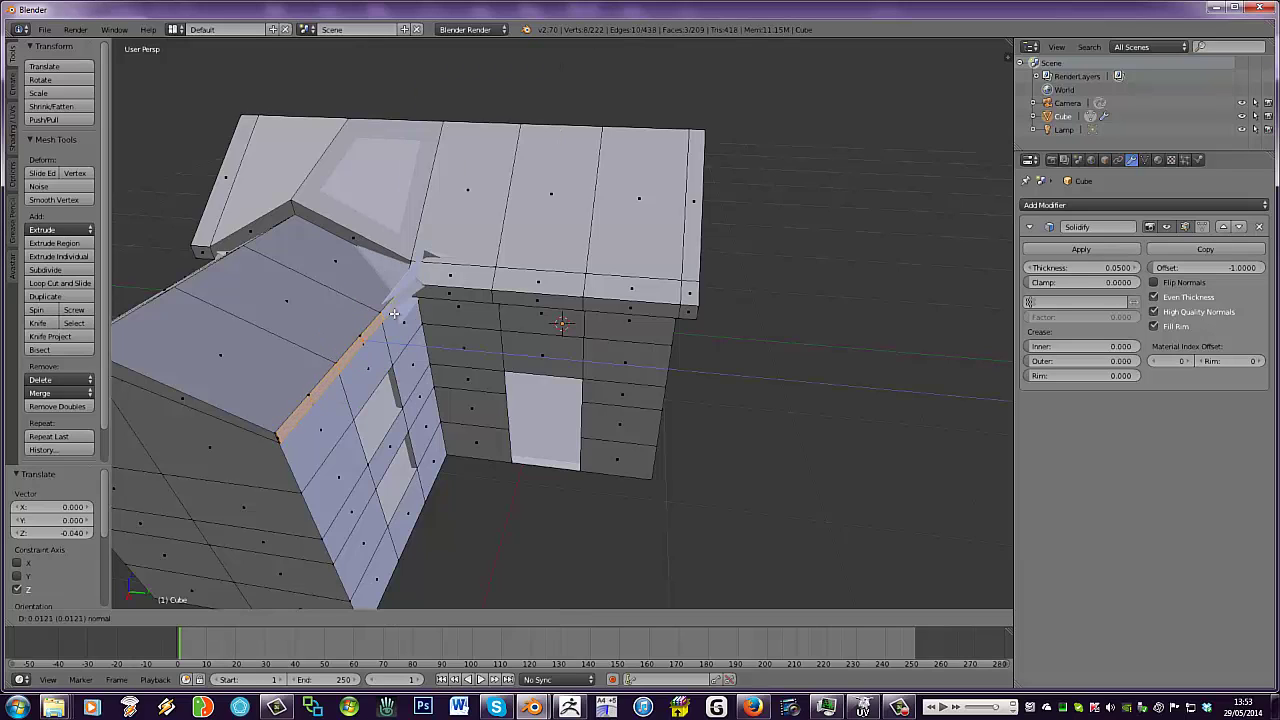
click(397, 308)
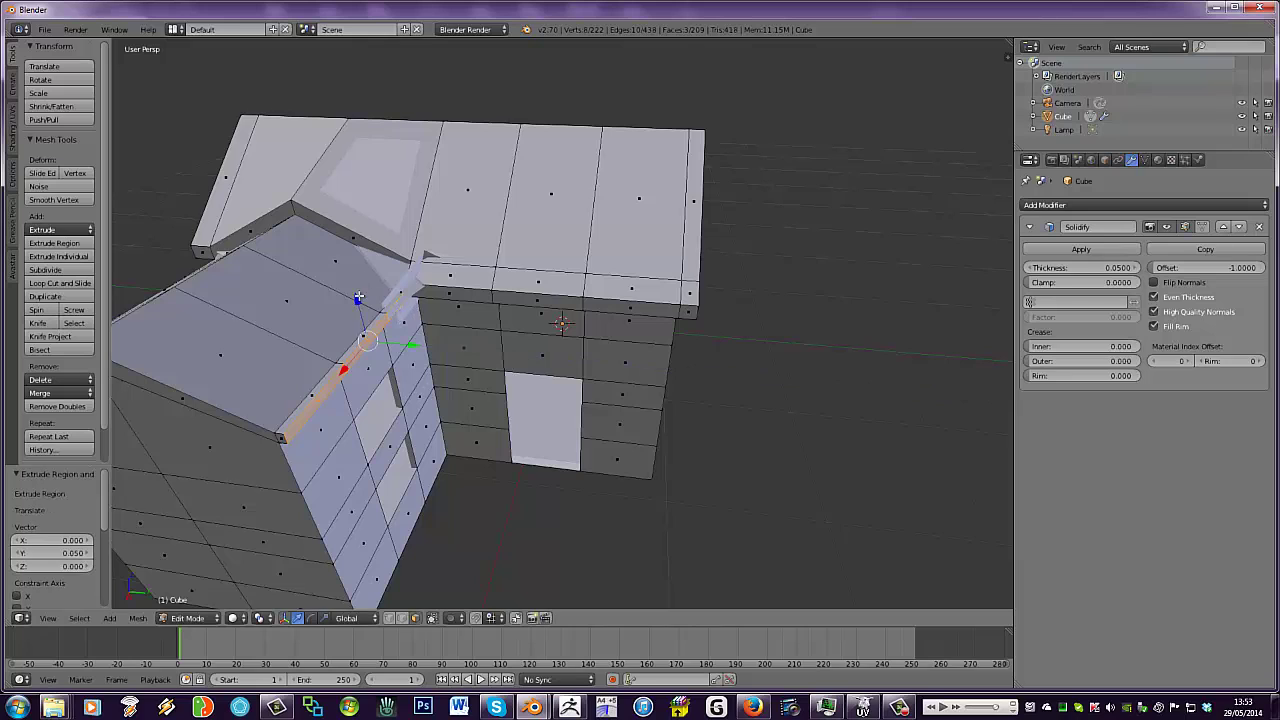
drag(359, 298, 363, 310)
key(ctrl+z)
key(ctrl+z)
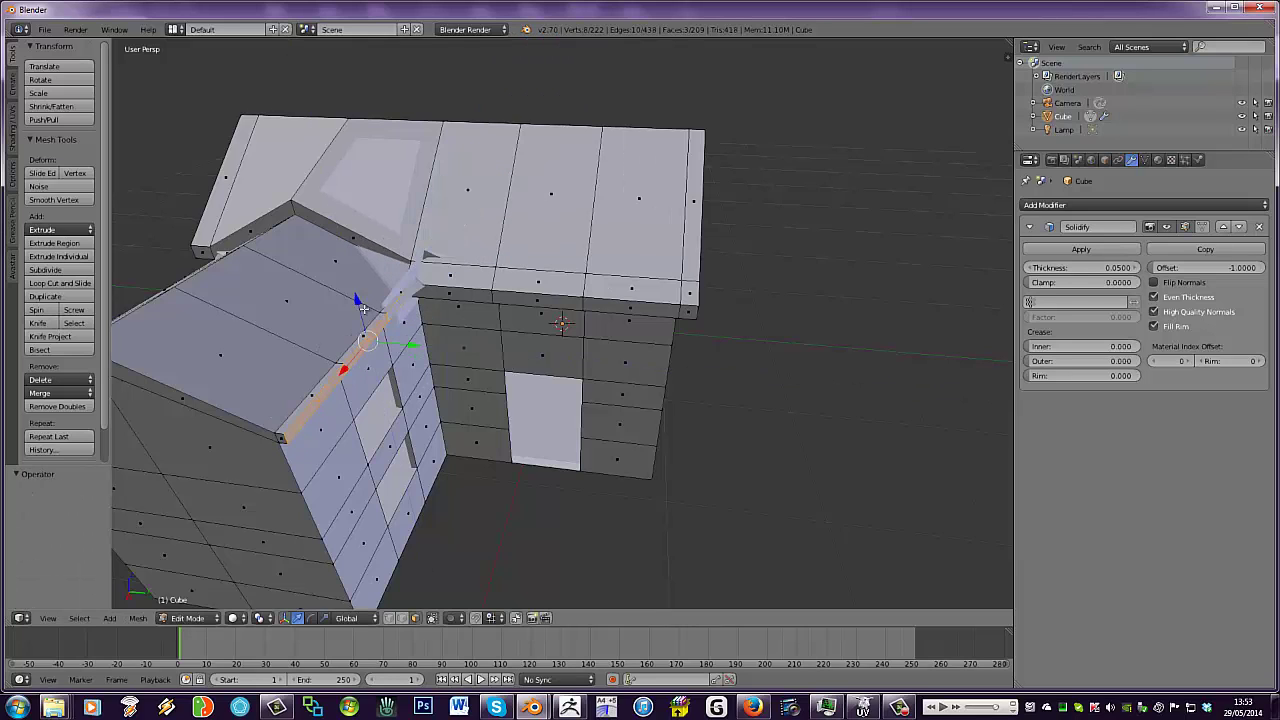
key(a)
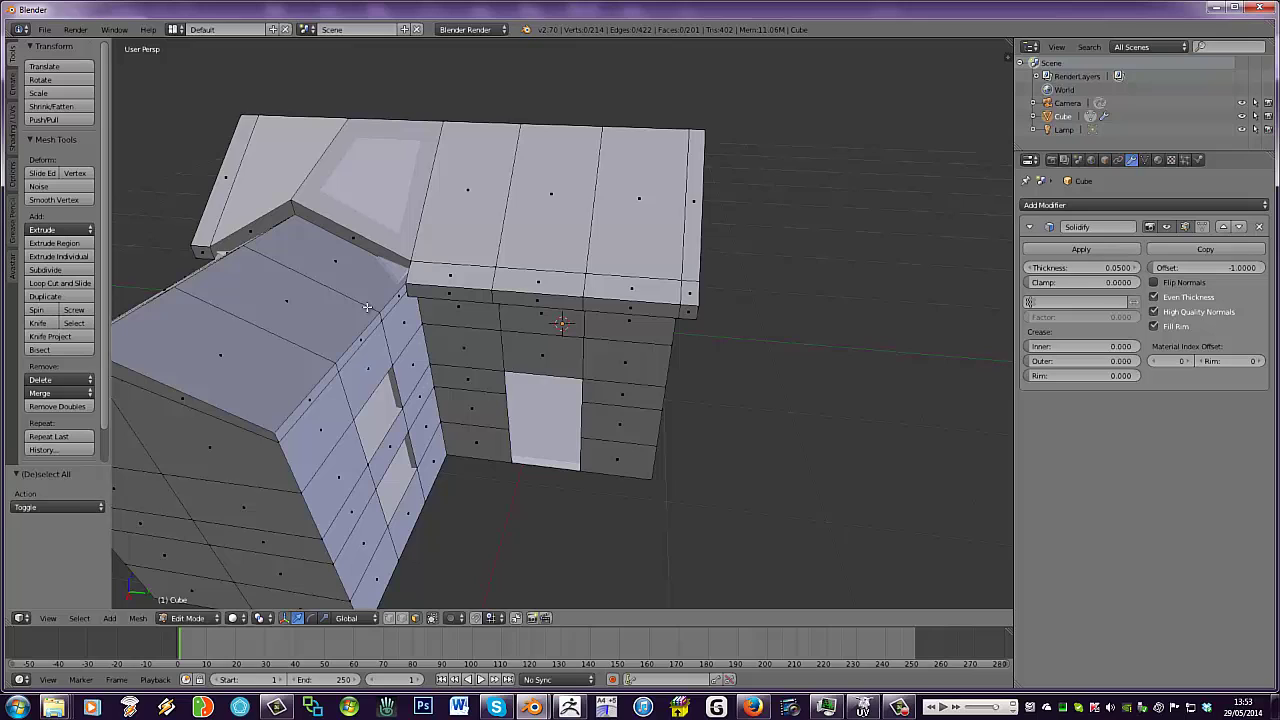
Try an eave from only the two roof-edge faces nearest the wing's gable on the inner-corner side, then undo it
right_click(313, 390)
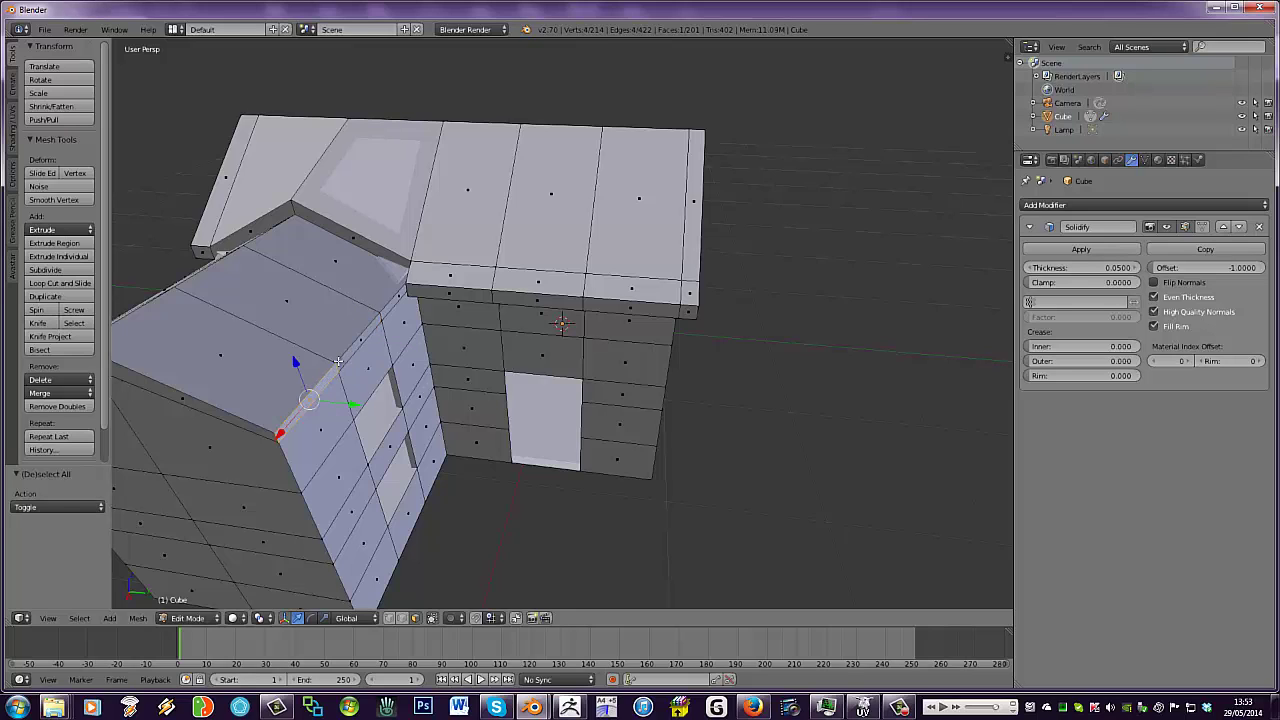
shift+right_click(338, 364)
key(e)
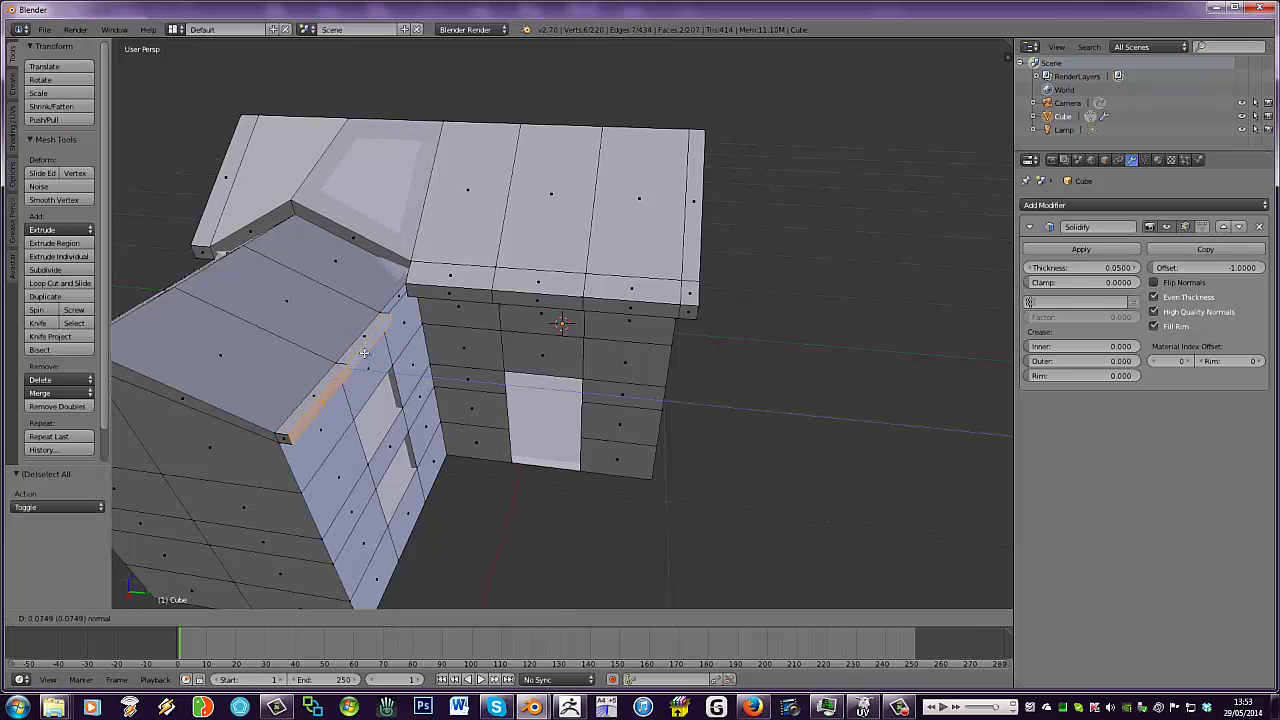
click(351, 317)
drag(343, 328, 348, 336)
scroll(359, 323, up, 2)
mouse_move(359, 323)
middle_down()
mouse_move(404, 300)
mouse_move(373, 305)
mouse_move(338, 278)
mouse_move(296, 287)
mouse_move(355, 300)
middle_up()
key(ctrl+z)
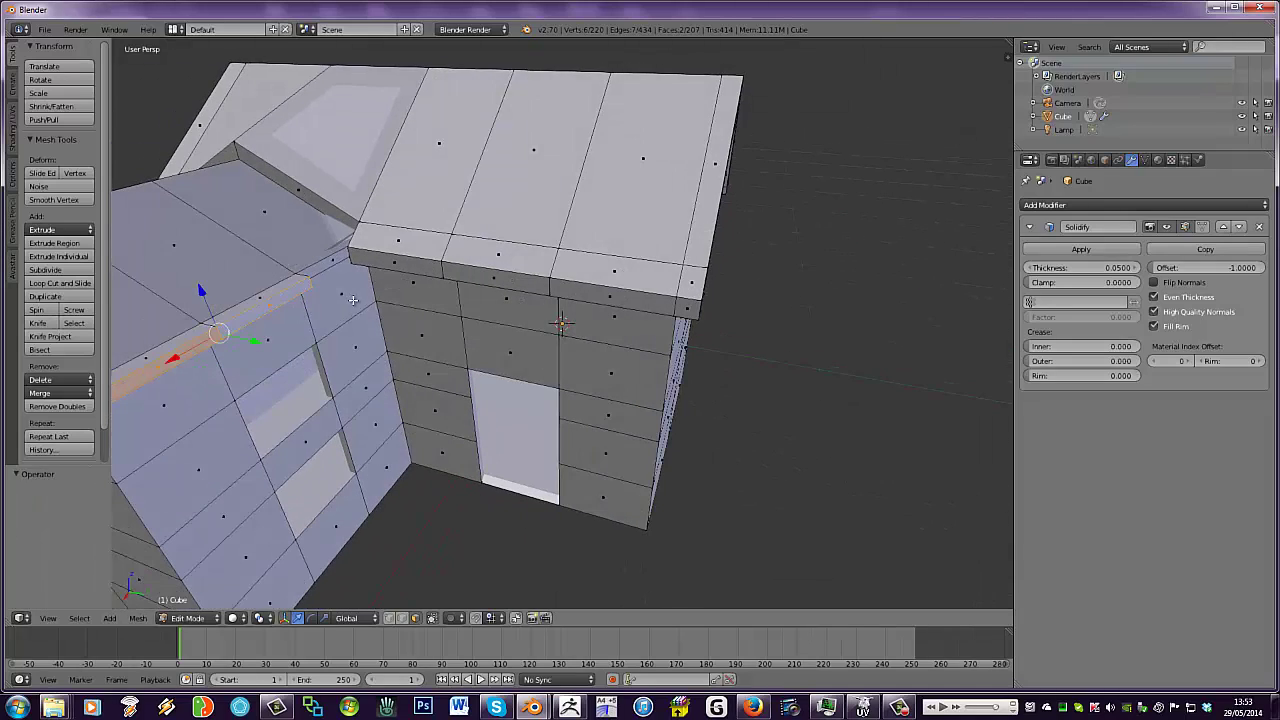
key(a)
Extrude the three roof-edge faces on the wing's gable end outward by about 0.153 and clear the selection
middle_drag(353, 299, 383, 344)
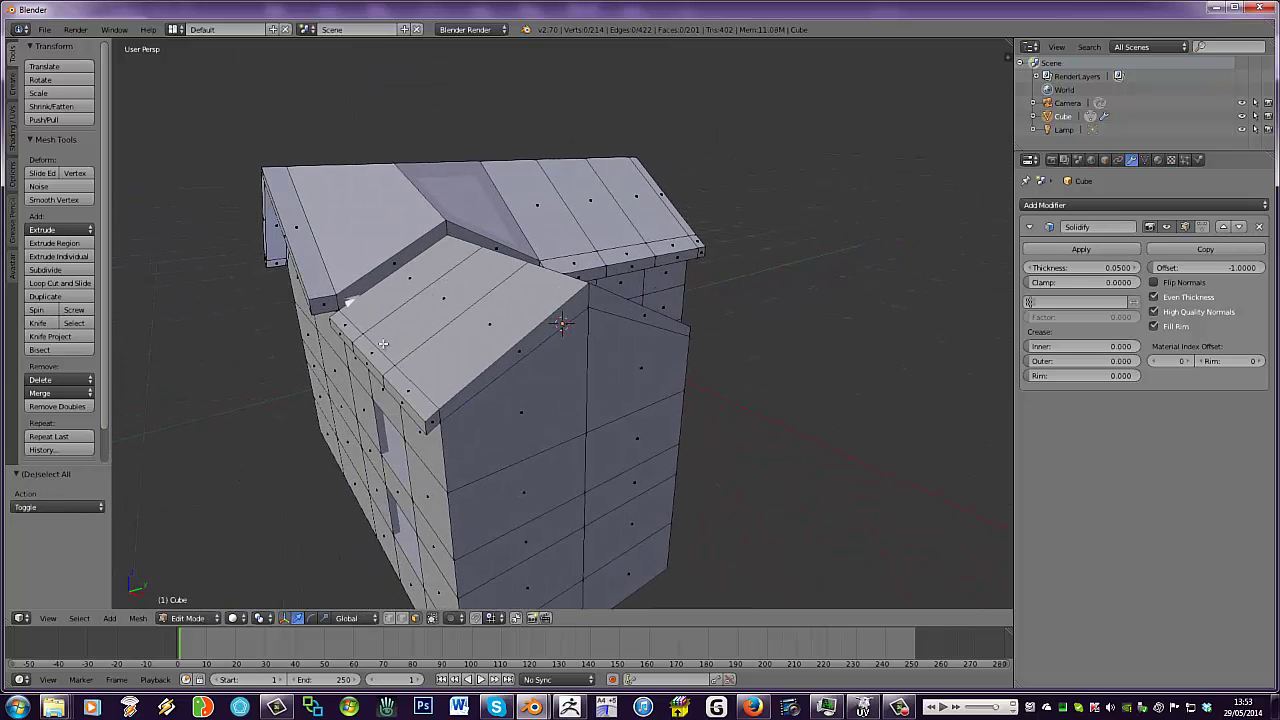
right_click(506, 355)
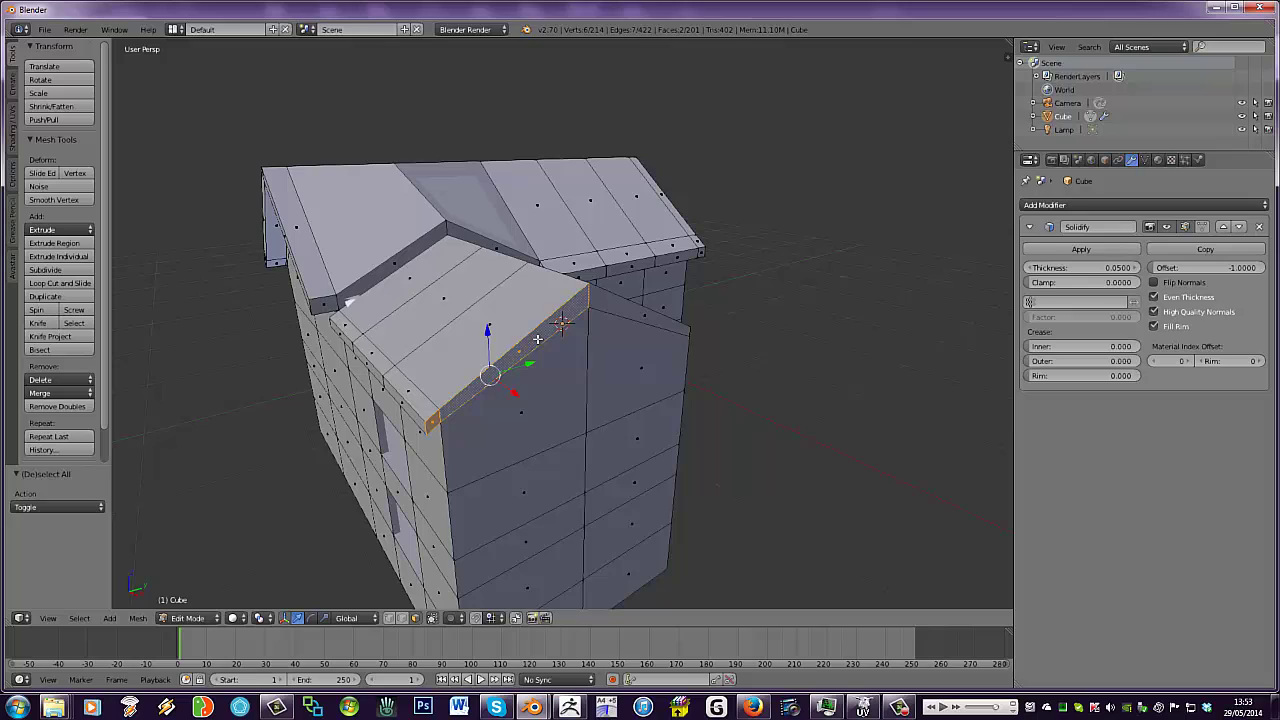
shift+right_click(633, 316)
key(e)
click(640, 328)
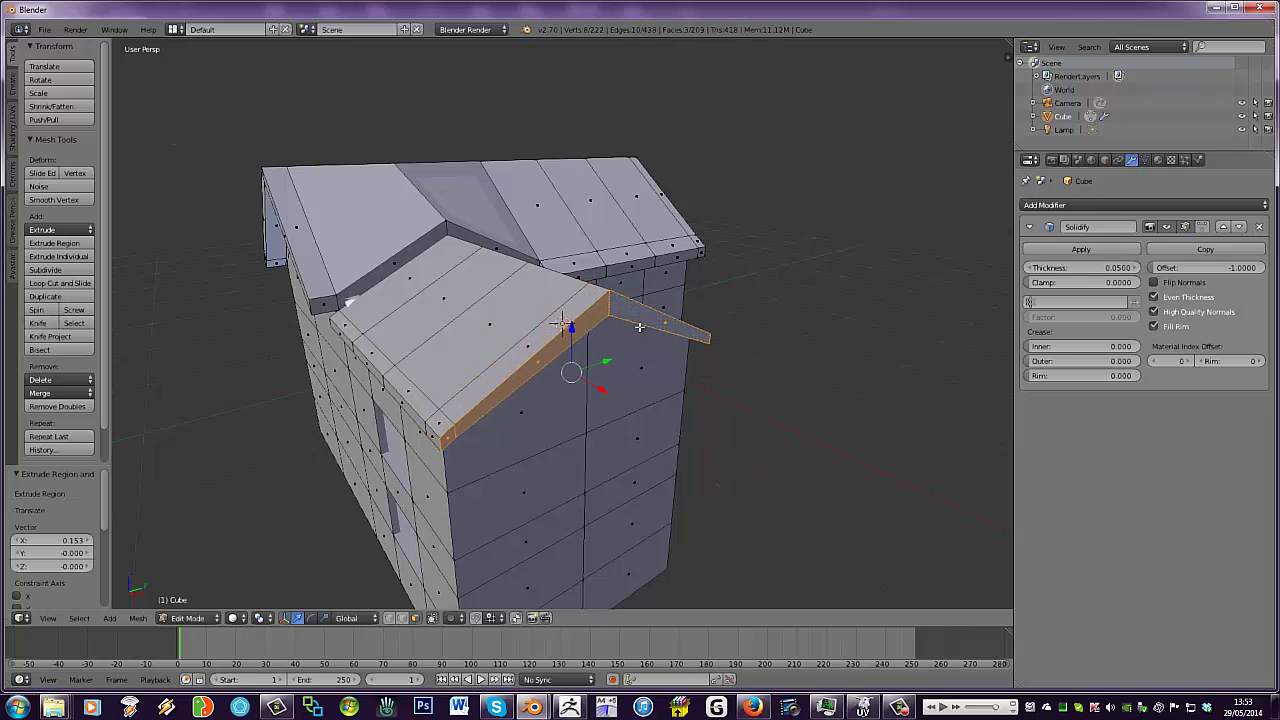
key(a)
middle_drag(614, 337, 648, 323)
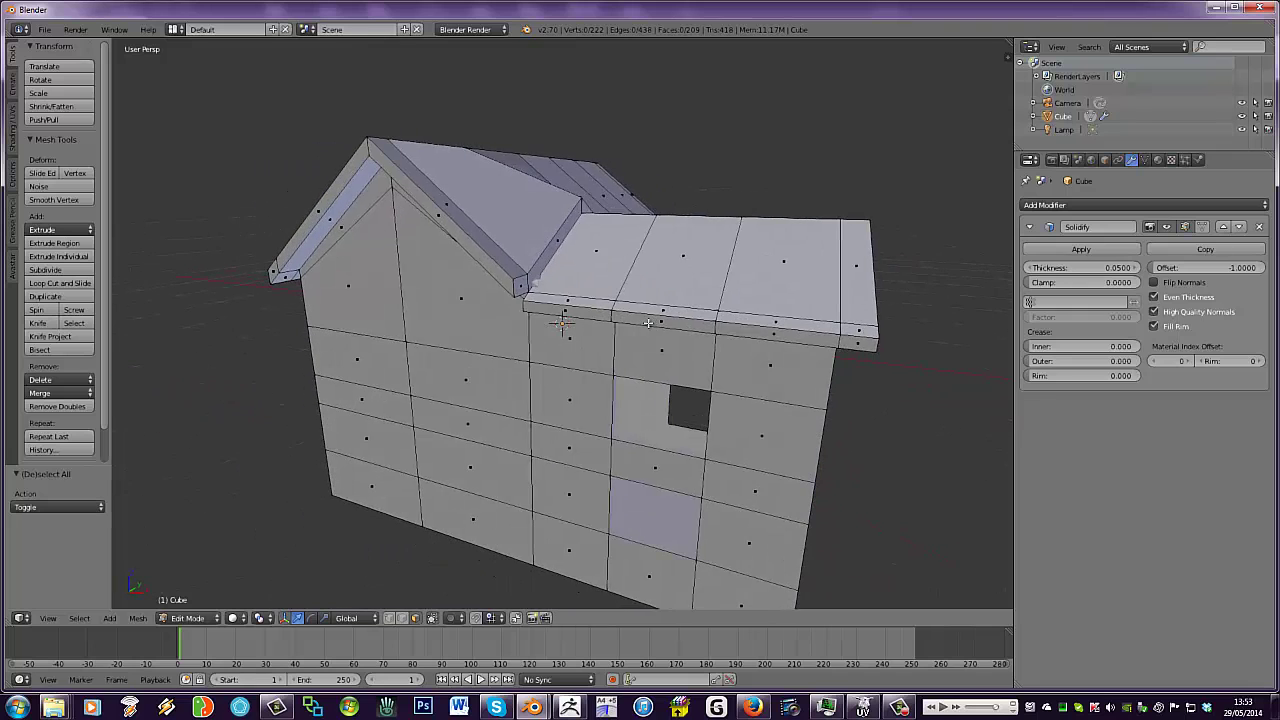
Undo the wing's gable-end overhang and the eave above the wing wall beside the main gable, then clear the selection
scroll(638, 323, up, 4)
scroll(540, 327, up, 3)
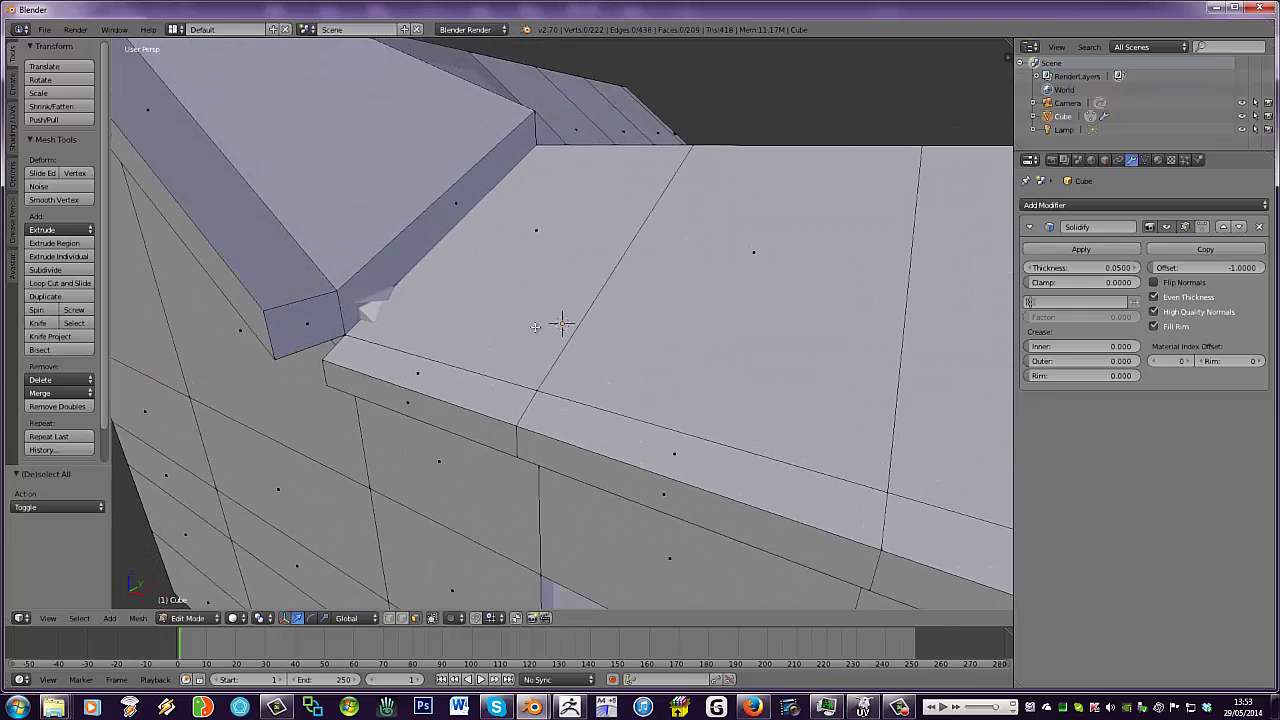
scroll(411, 314, down, 3)
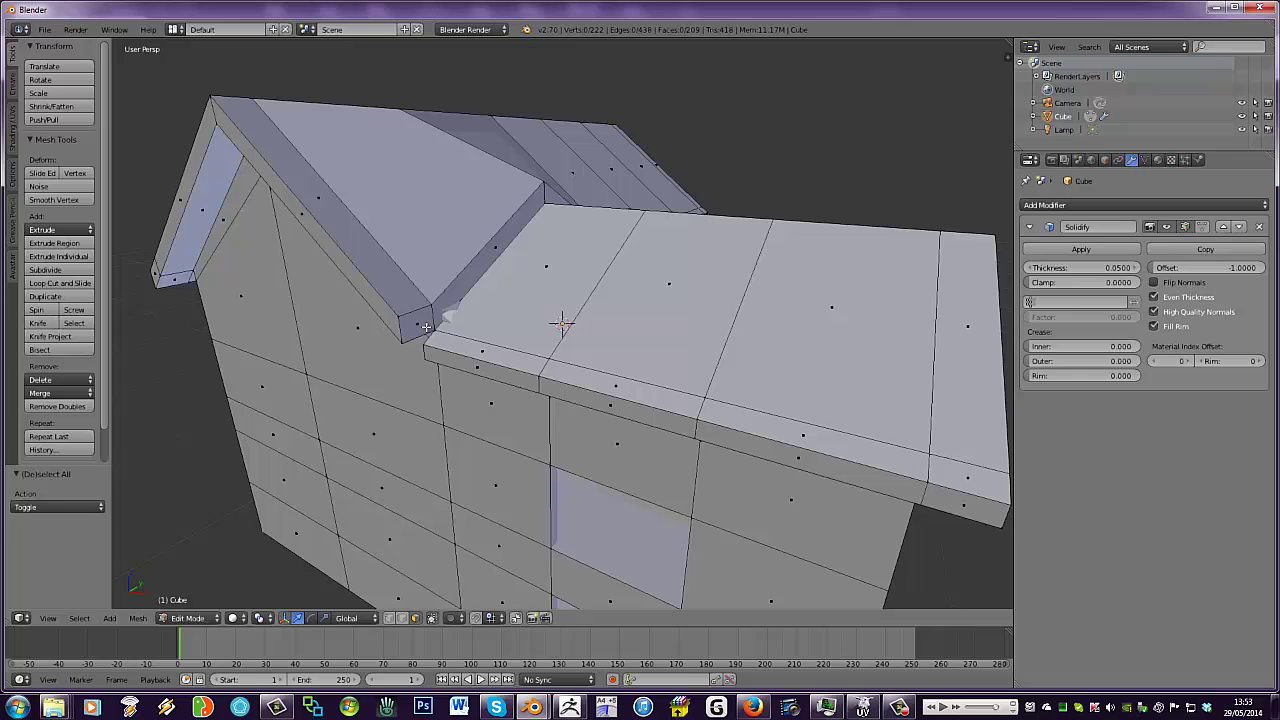
key(ctrl+z)
key(ctrl+z)
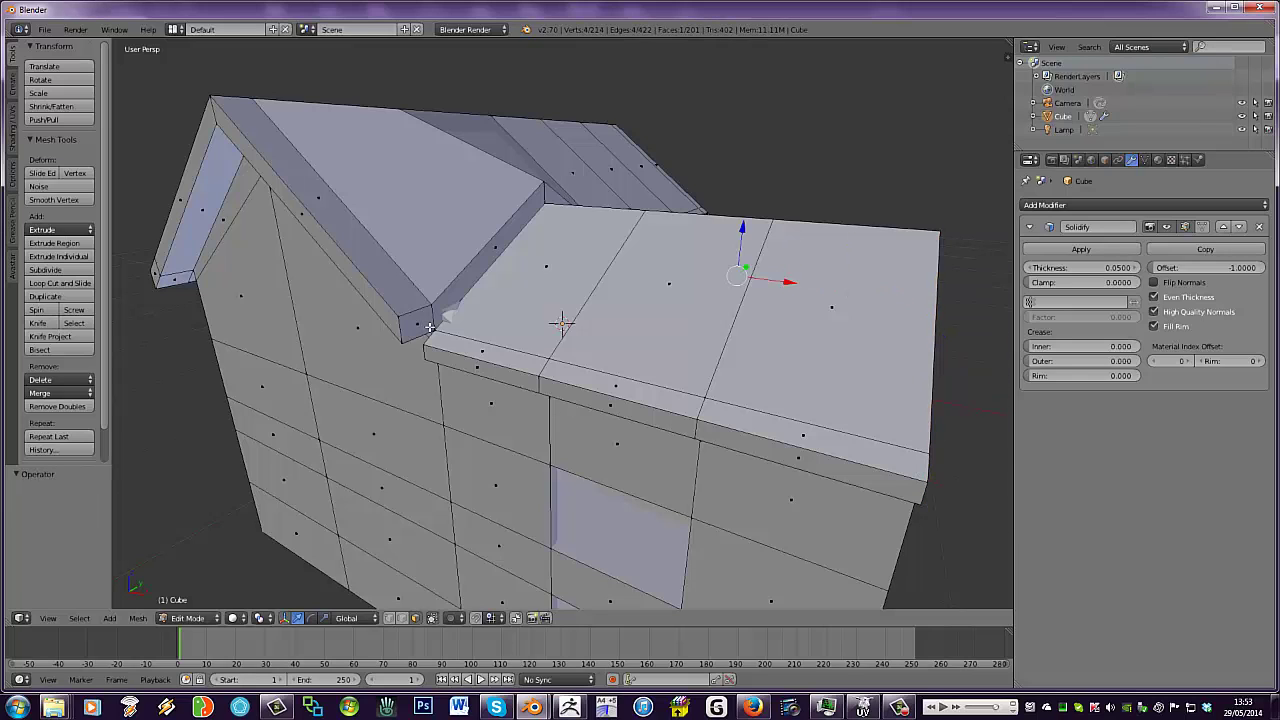
key(ctrl+z)
key(ctrl+z)
key(ctrl+z)
key(ctrl+z)
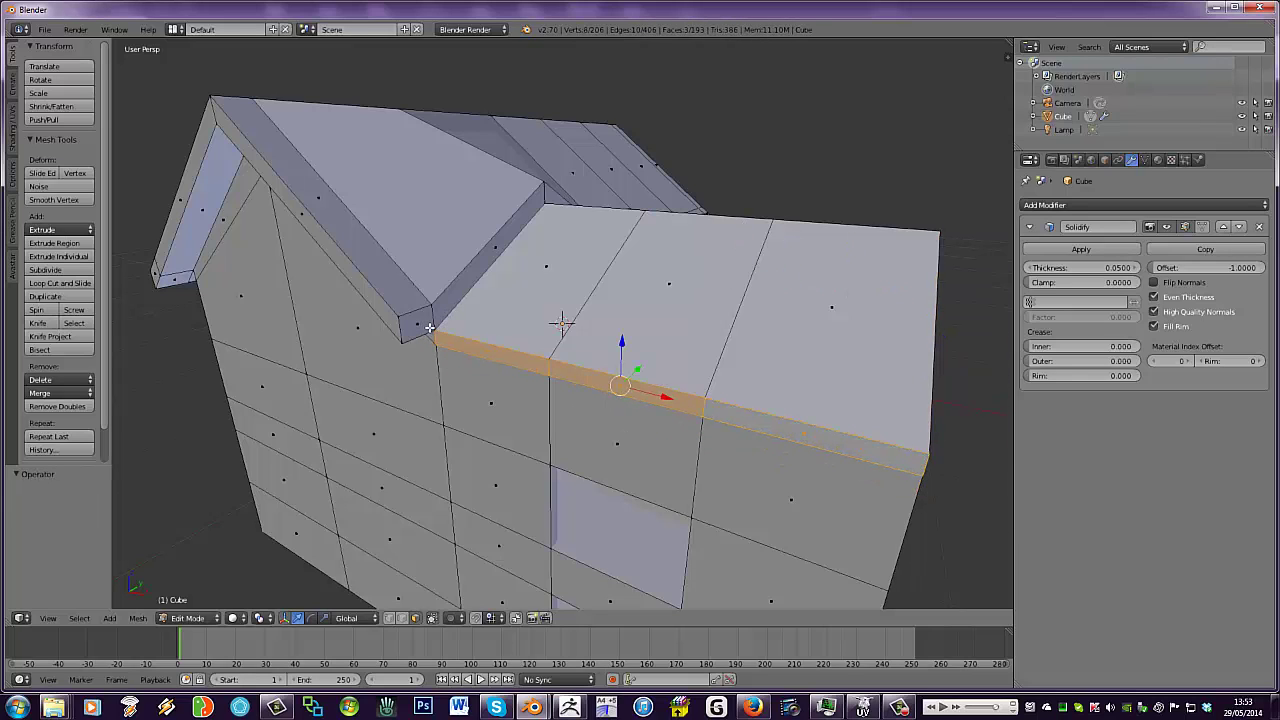
key(a)
Extrude the two sloping roof-edge faces on the wing's gable end outward by about 0.086 along X
scroll(429, 327, down, 4)
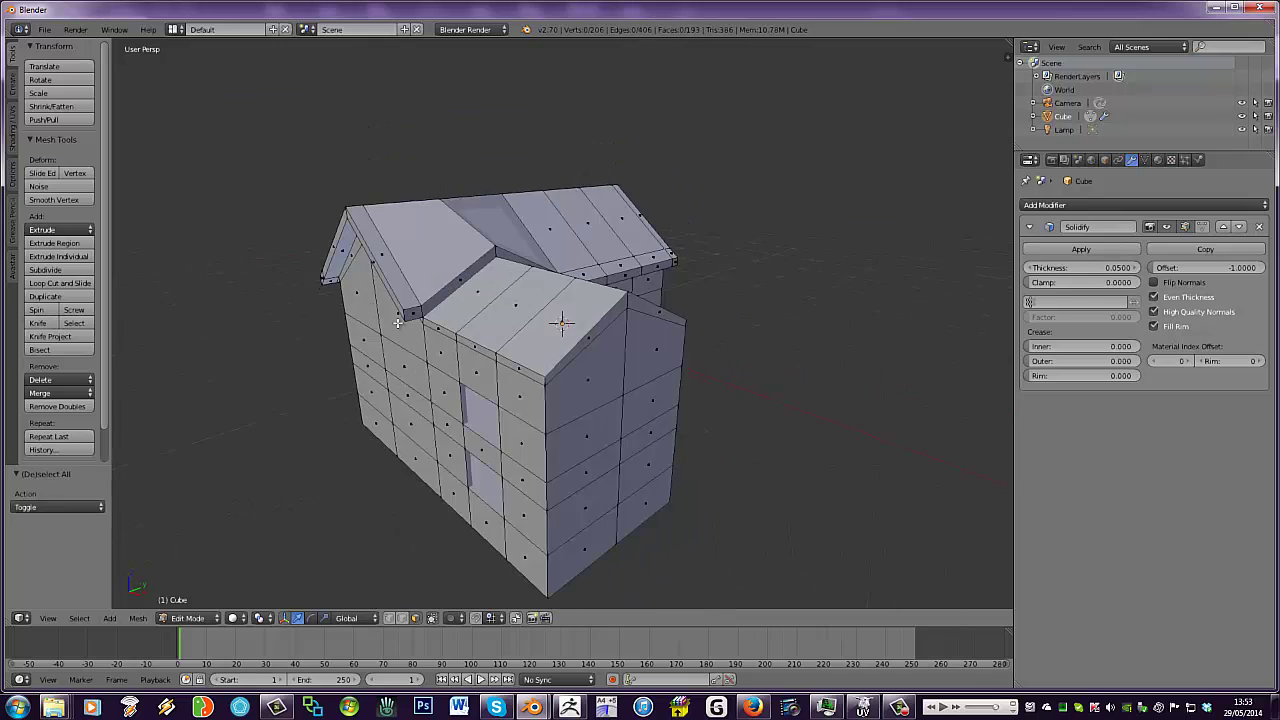
middle_drag(429, 327, 398, 325)
scroll(398, 325, up, 6)
alt+right_click(572, 344)
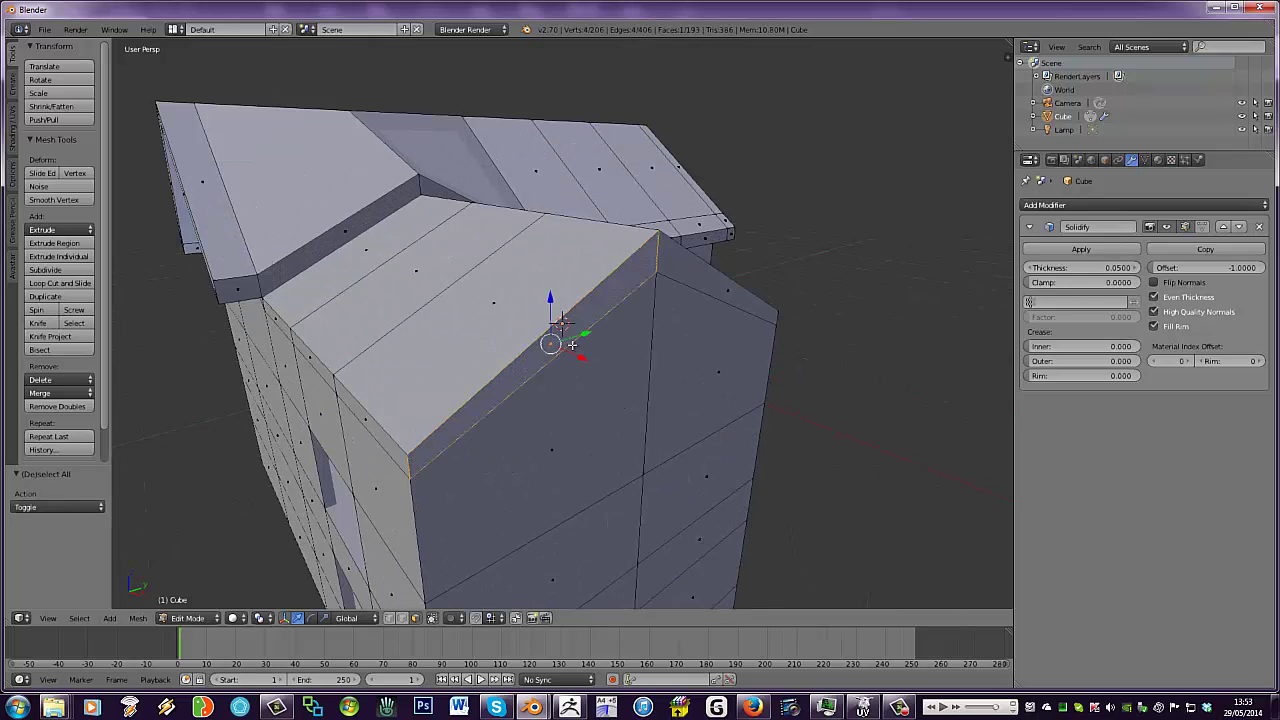
alt+shift+right_click(693, 279)
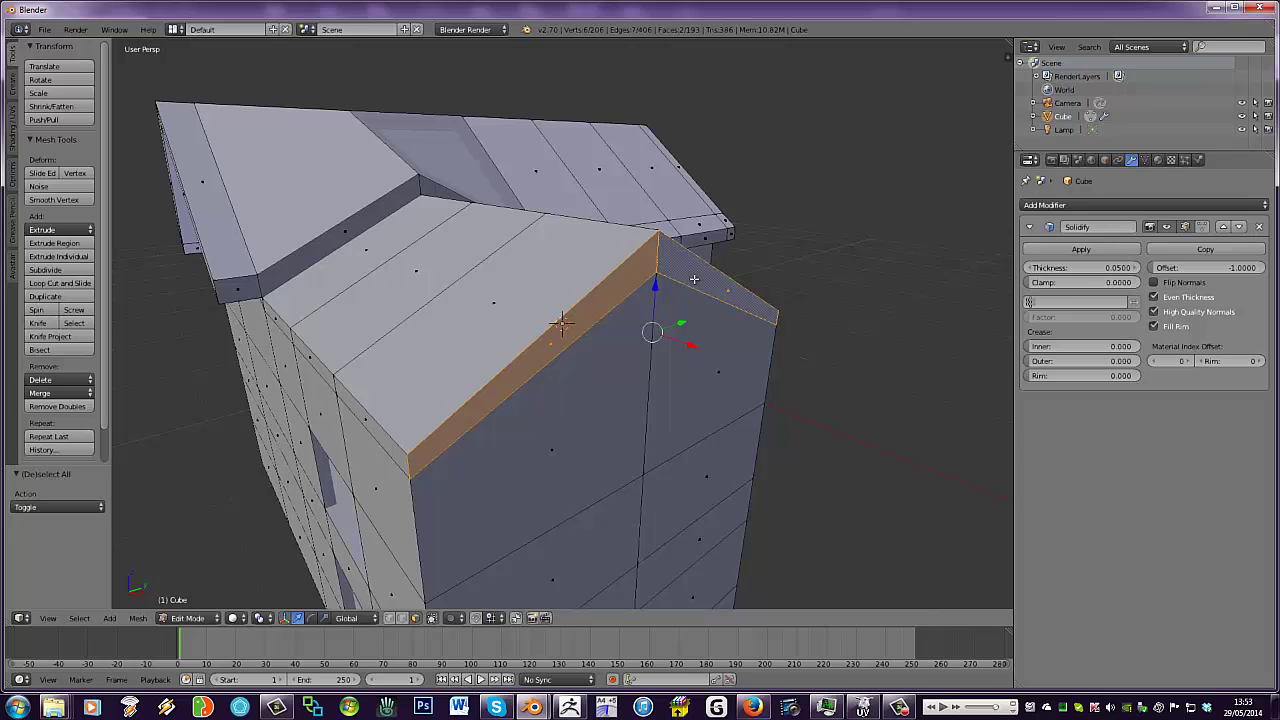
key(e)
click(710, 298)
middle_drag(606, 352, 484, 341)
scroll(484, 341, up, 5)
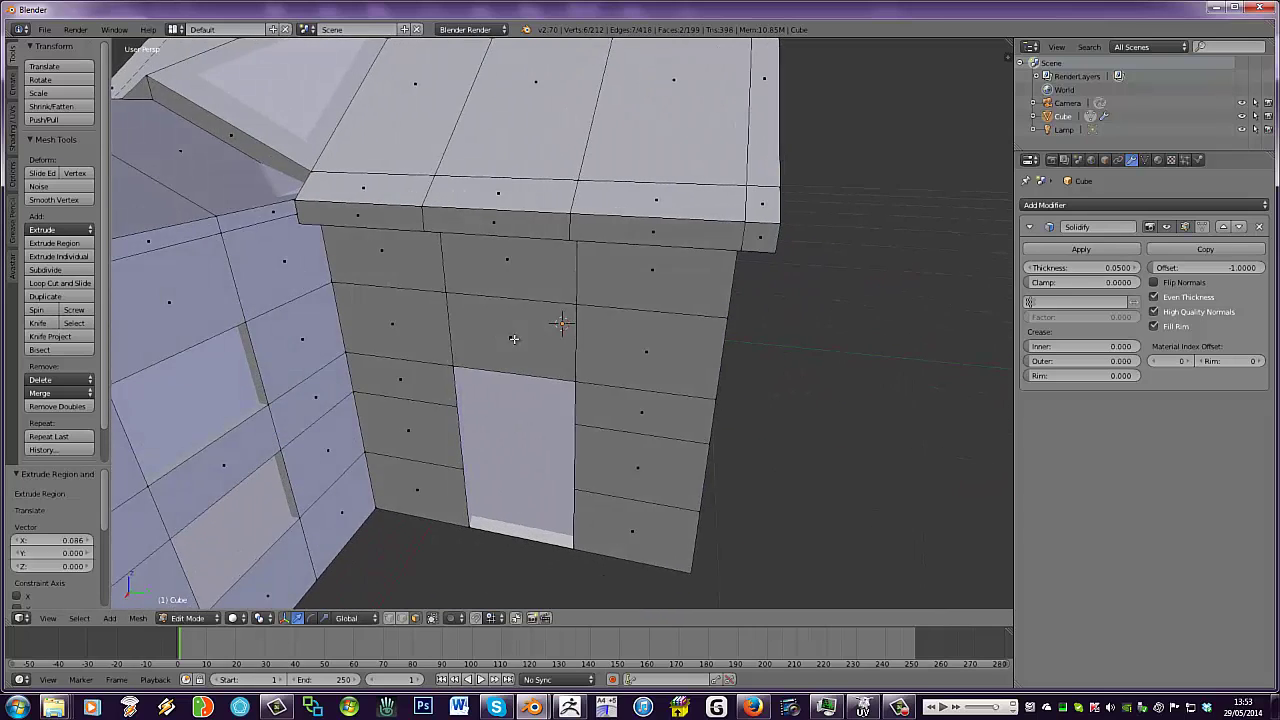
scroll(778, 313, down, 5)
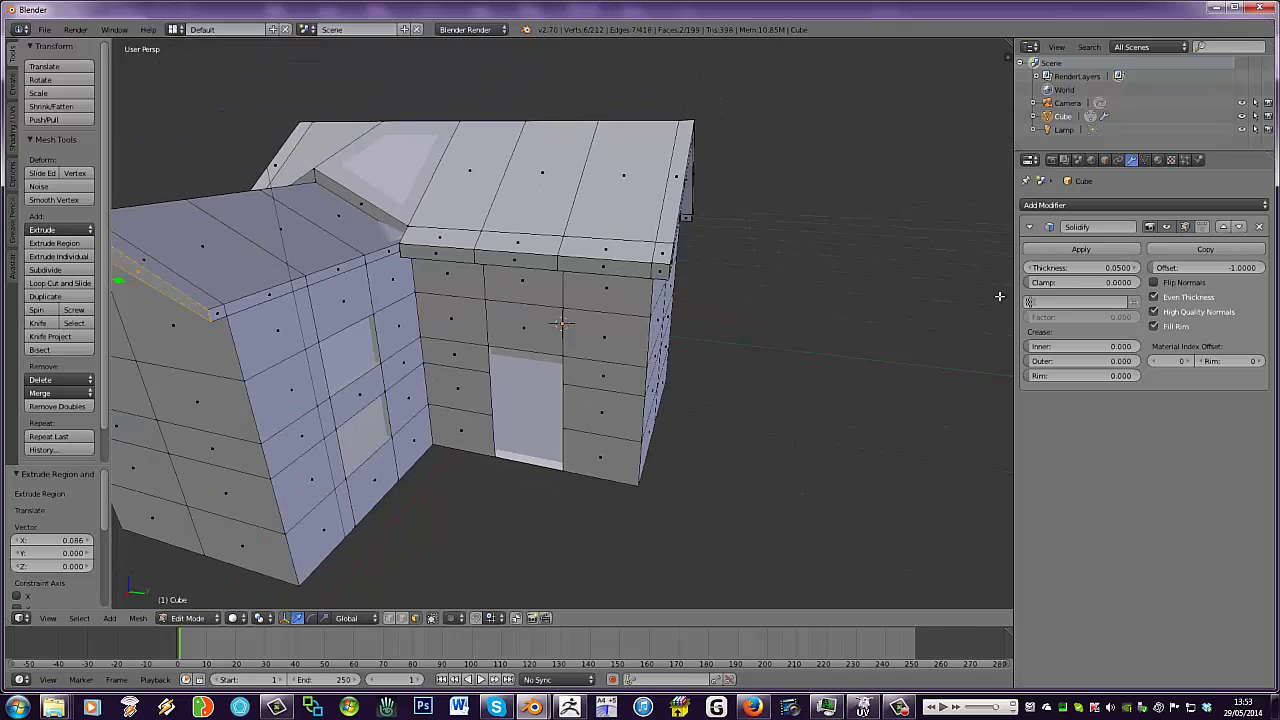
Try a Solidify thickness of about 0.006, then set the thickness to 0.05
mouse_move(1056, 275)
mouse_down()
mouse_move(1115, 275)
mouse_move(1043, 273)
mouse_up()
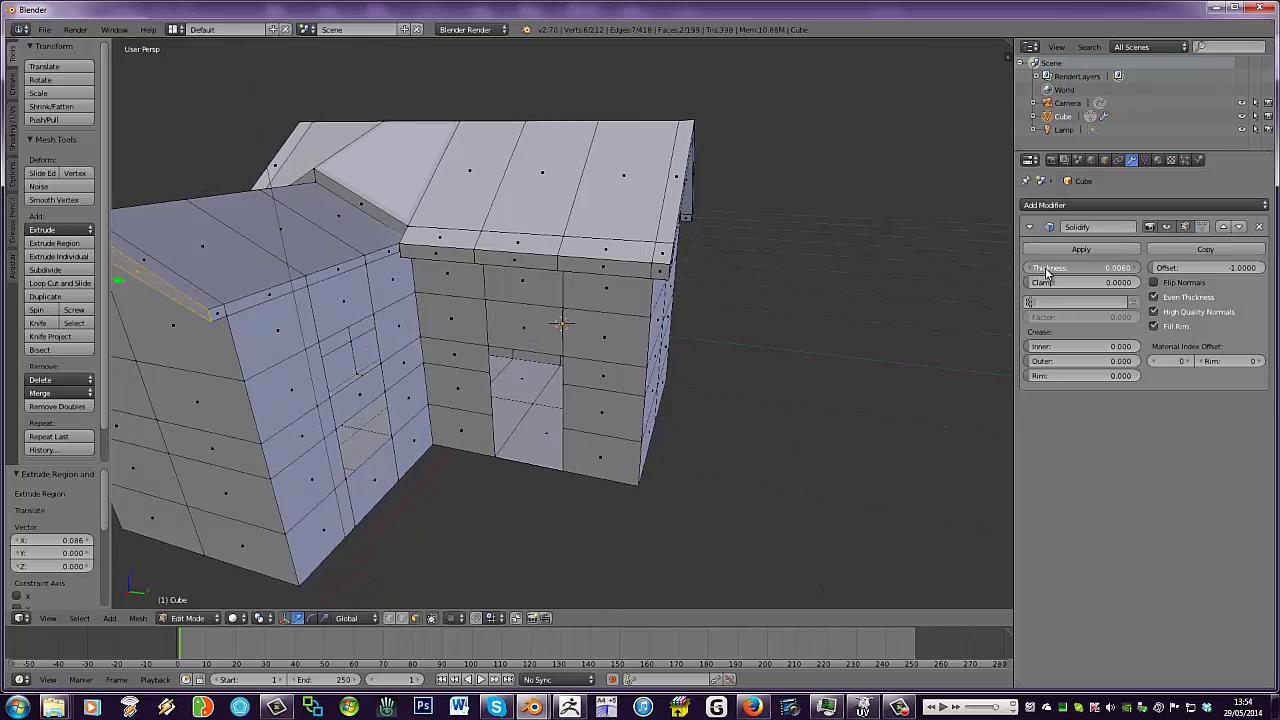
click(1098, 268)
text(0.05)
key(Return)
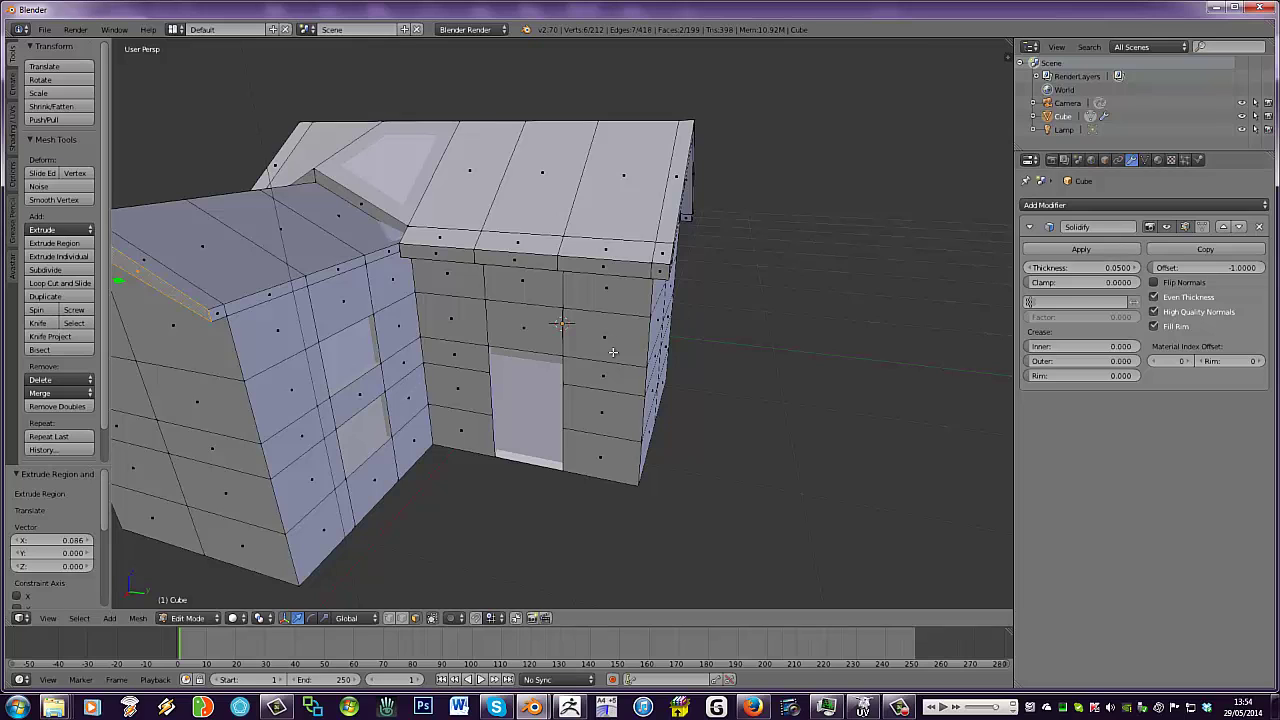
Apply the Solidify modifier to the house in Object Mode
middle_drag(1005, 341, 875, 334)
scroll(920, 334, up, 5)
middle_drag(973, 333, 175, 331)
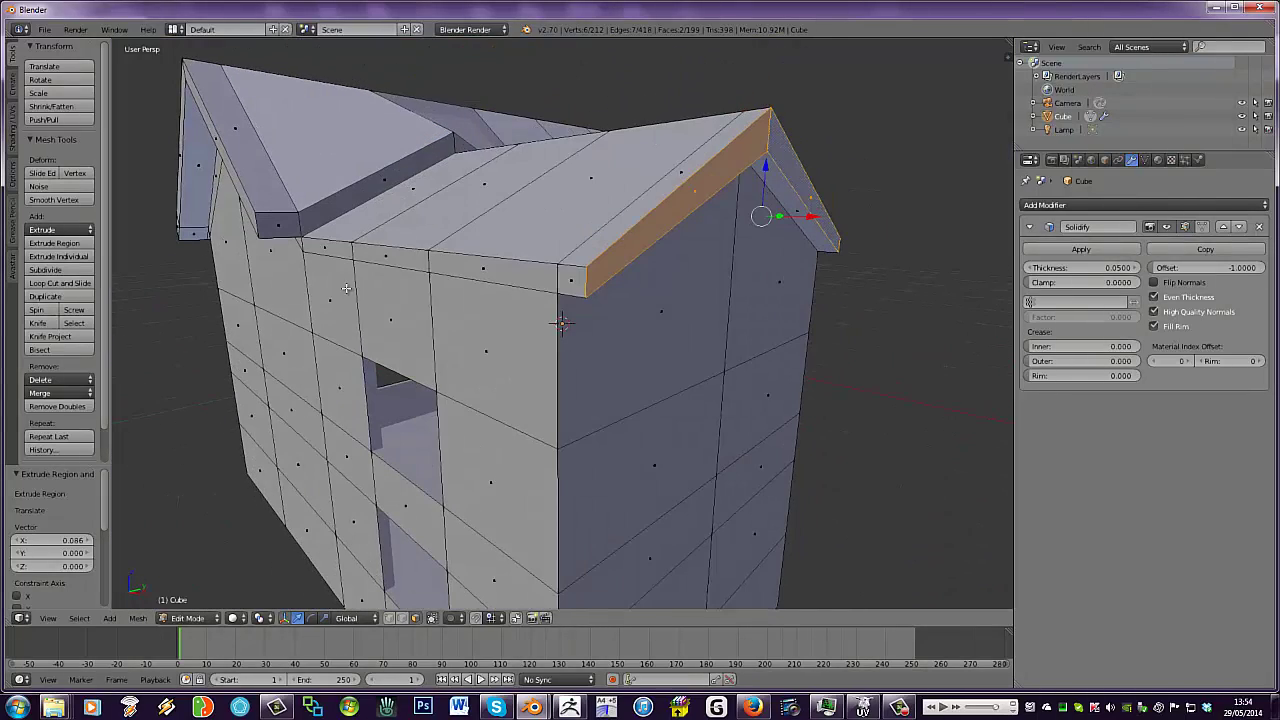
key(Tab)
click(1050, 249)
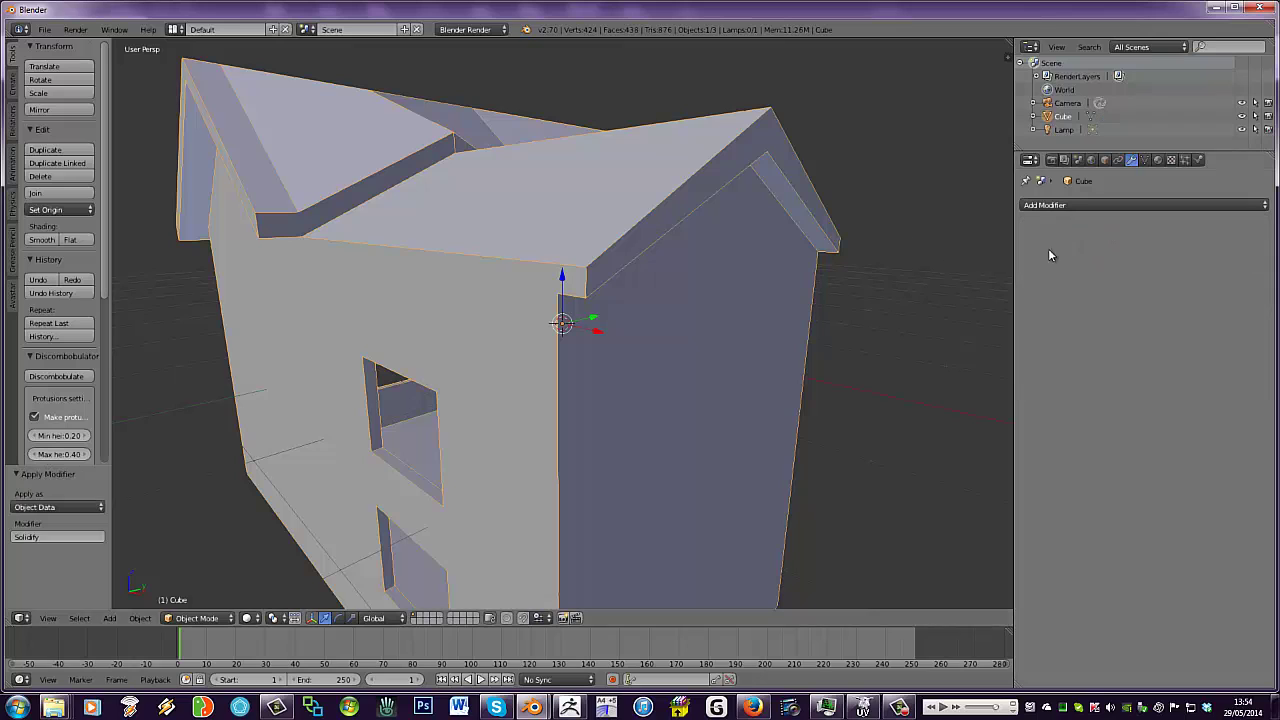
Examine the solidified mesh in Edit Mode, checking the interior walls, the openings and the underside of the roof
key(Tab)
middle_drag(661, 349, 711, 326)
scroll(664, 349, up, 4)
scroll(654, 326, down, 5)
scroll(654, 320, up, 6)
scroll(711, 325, down, 6)
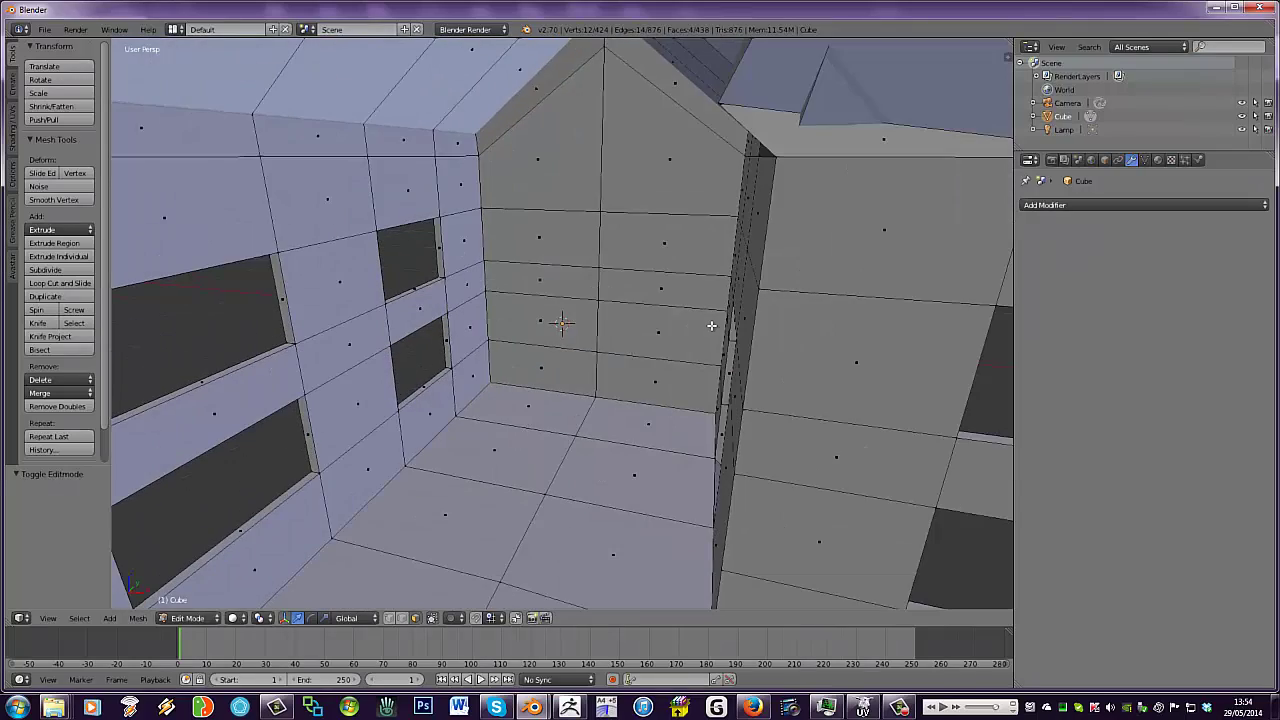
scroll(690, 327, up, 2)
scroll(672, 328, down, 4)
middle_drag(660, 328, 911, 297)
scroll(549, 286, up, 6)
scroll(549, 286, up, 6)
scroll(397, 286, down, 1)
scroll(397, 285, down, 6)
scroll(174, 294, up, 5)
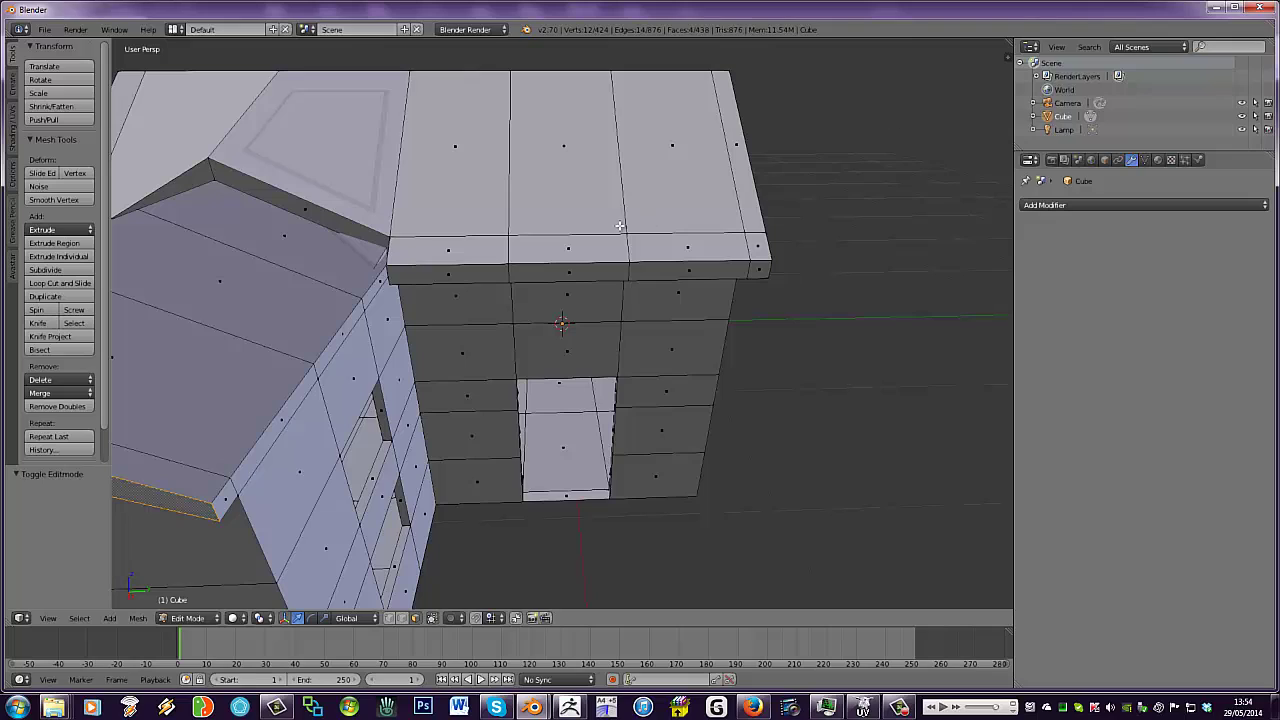
shift+scroll(622, 223, up, 3)
scroll(620, 223, up, 2)
middle_drag(620, 223, 561, 193)
scroll(581, 229, down, 4)
Undo the recent mesh edits back through the wing's gable overhang and the main roof's eaves
key(ctrl+z)
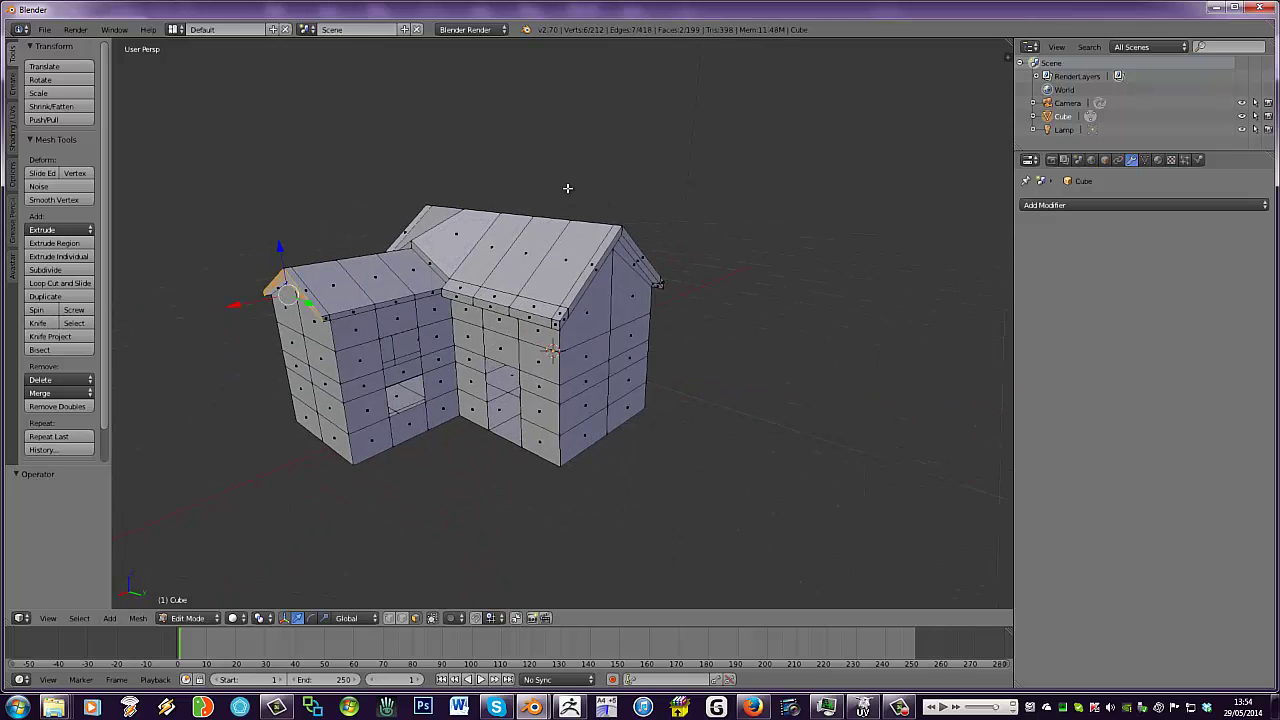
key(ctrl+z)
key(ctrl+z)
key(ctrl+z)
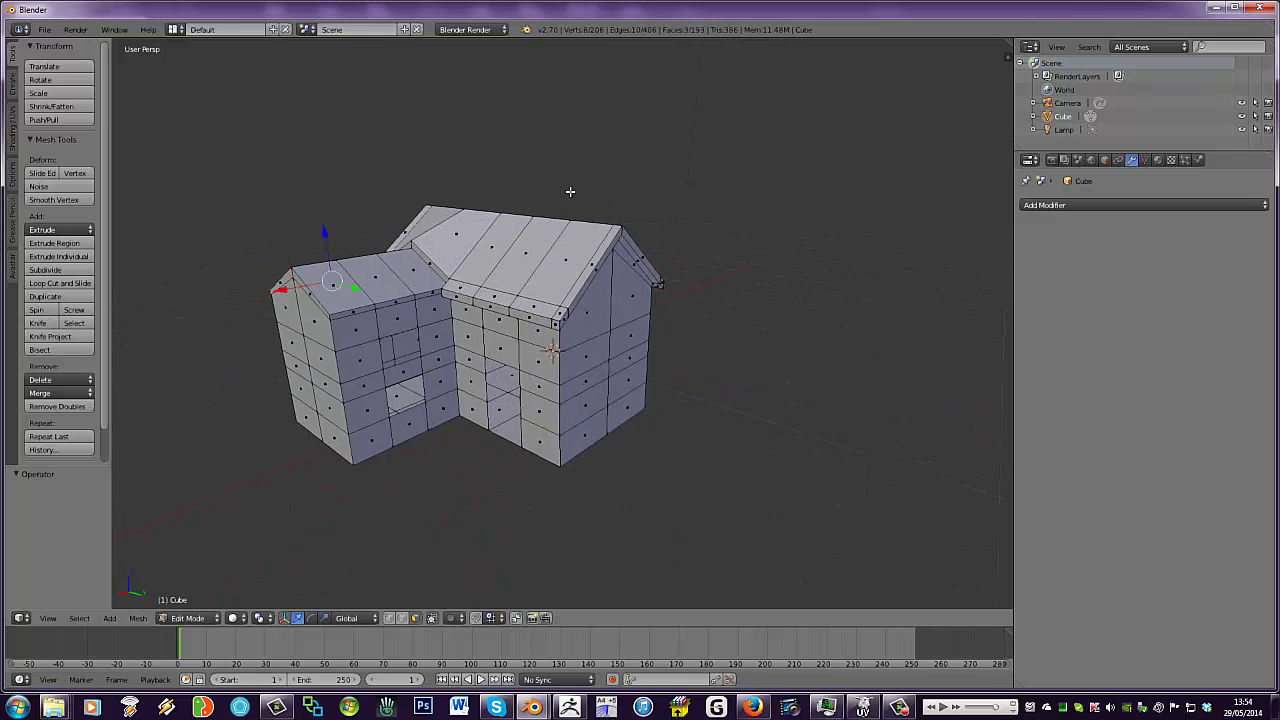
key(ctrl+z)
key(ctrl+z)
key(ctrl+z)
key(ctrl+z)
key(ctrl+z)
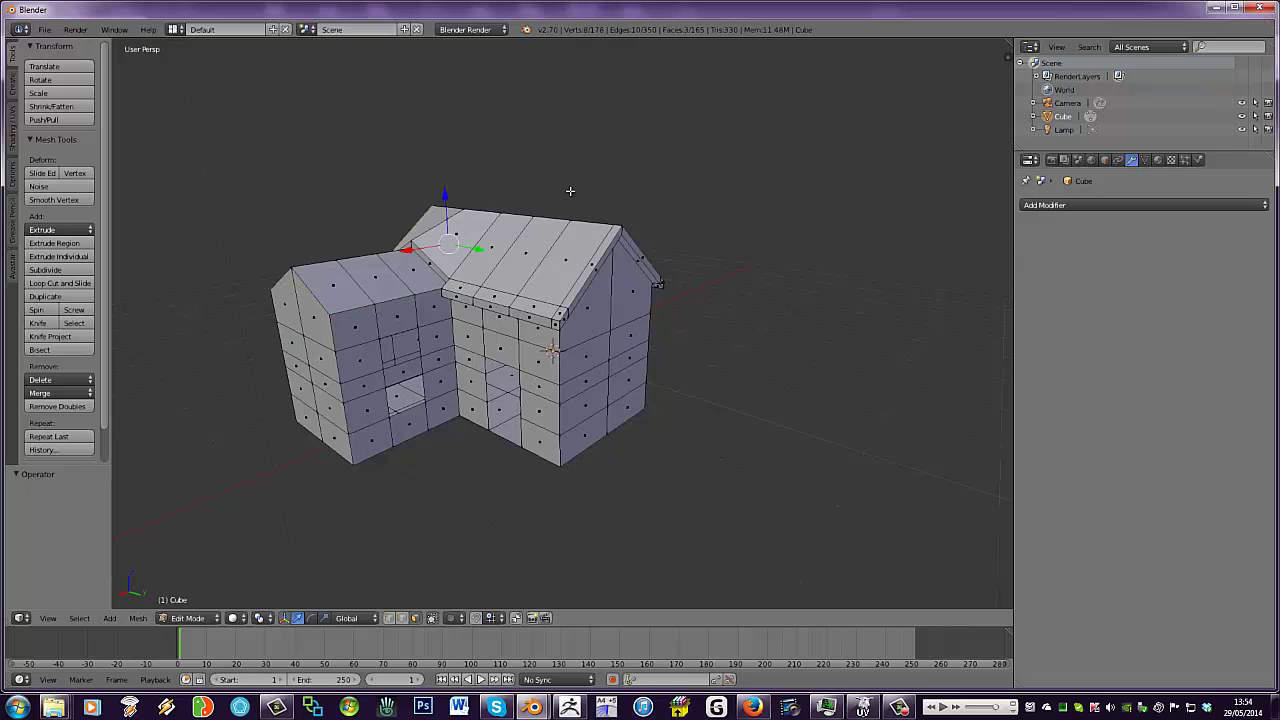
key(ctrl+z)
key(ctrl+z)
key(ctrl+z)
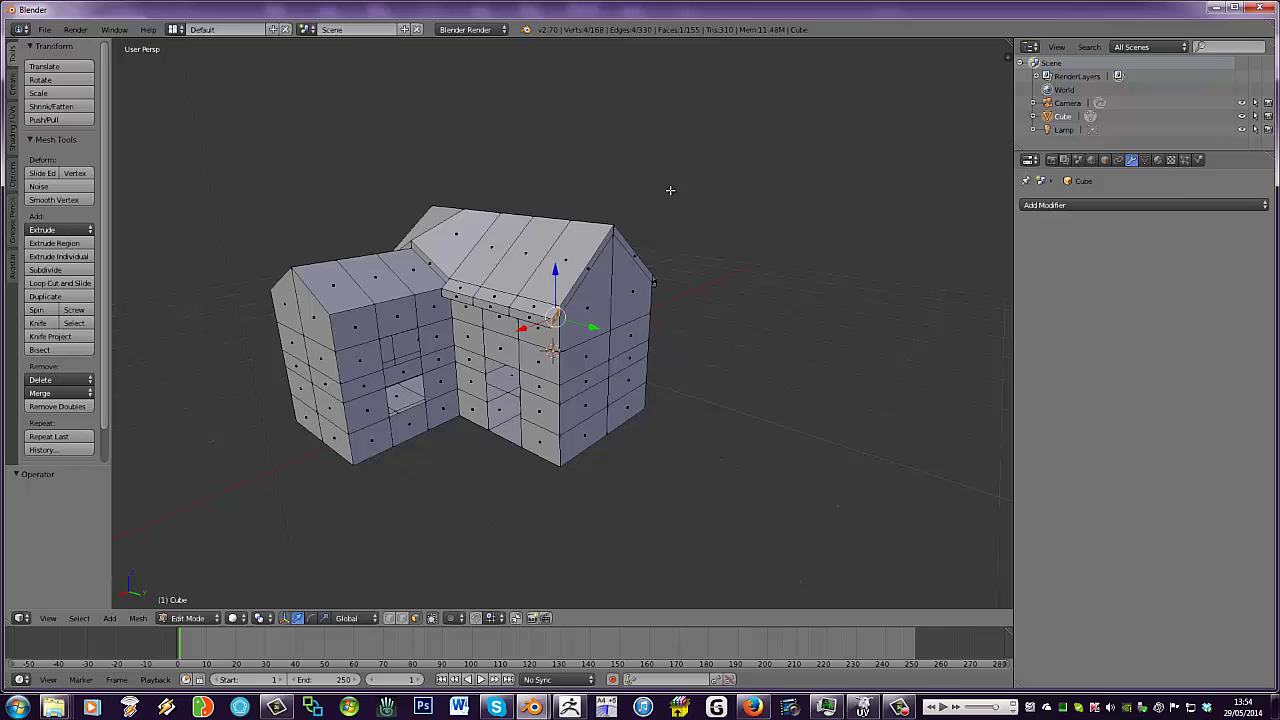
Return to Object Mode, undo back to the unapplied Solidify modifier with the overhangs restored, and remove the modifier
key(Tab)
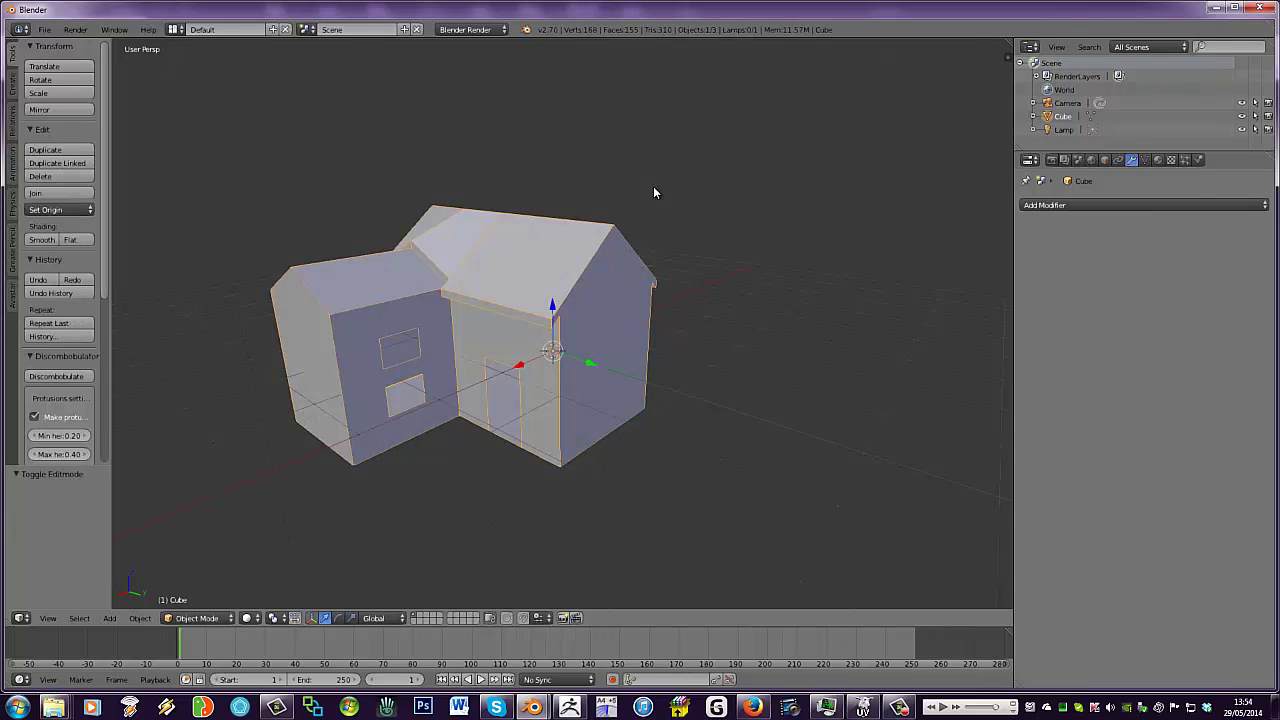
key(ctrl+z)
key(ctrl+z)
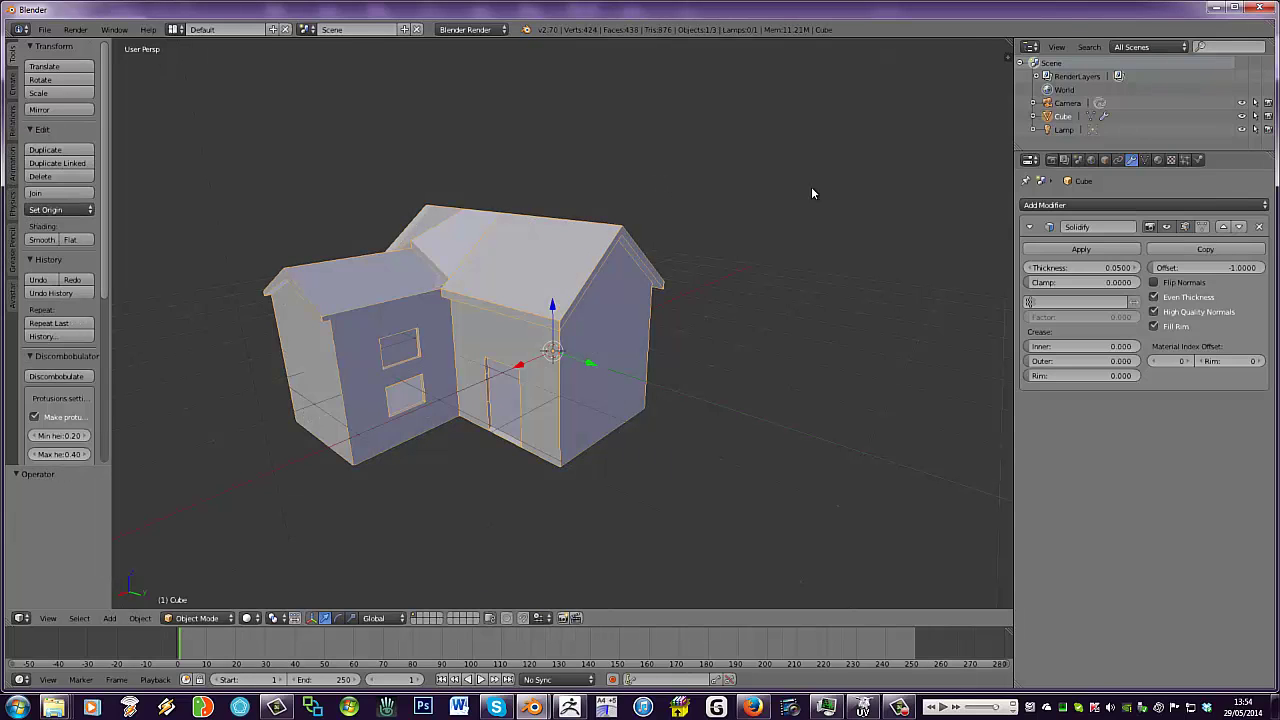
click(1260, 227)
scroll(836, 279, up, 3)
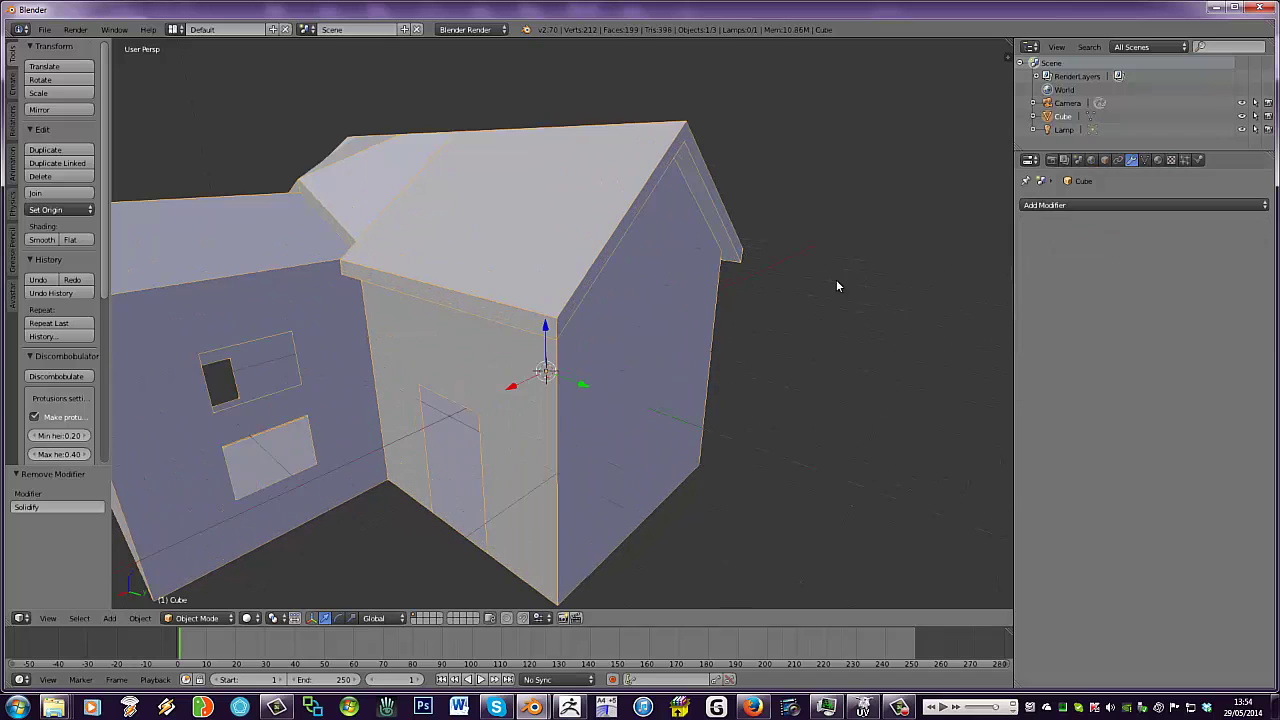
Box-select the house's wall faces below the eaves across its full width in the front orthographic view
key(Tab)
middle_drag(767, 262, 789, 238)
scroll(784, 228, down, 4)
key(KP_1)
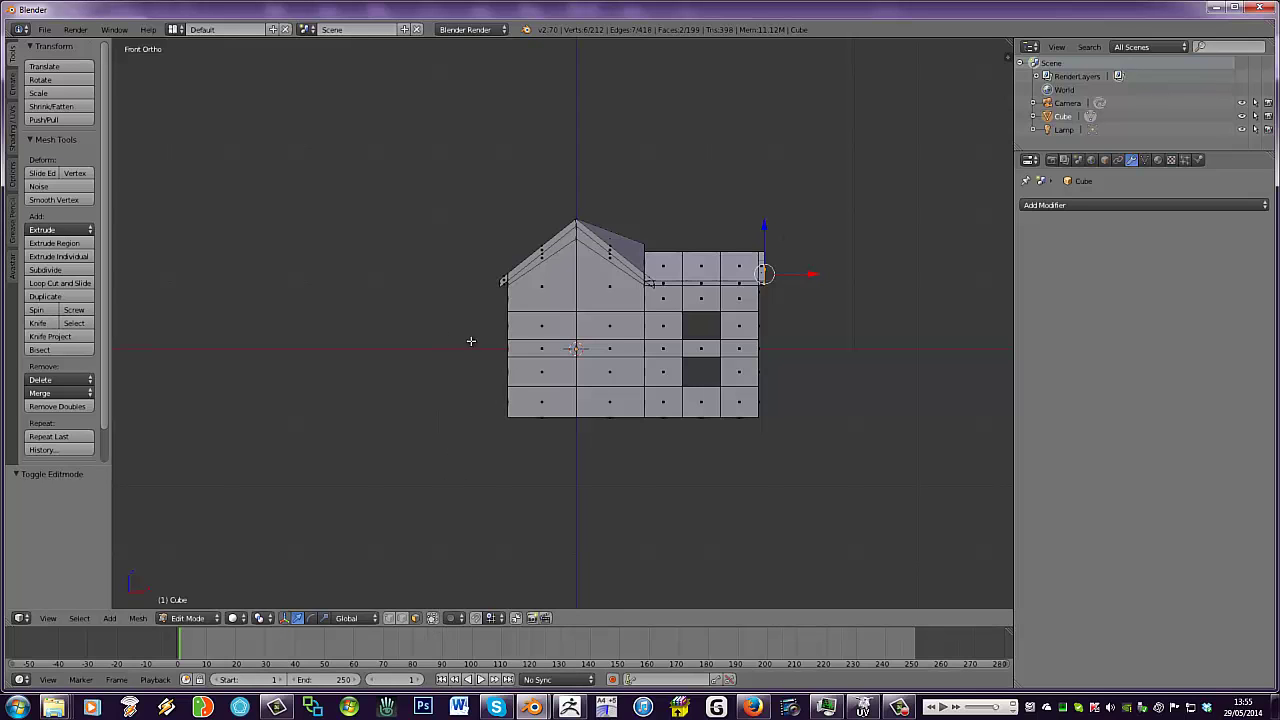
middle_drag(471, 341, 469, 343)
key(KP_1)
key(b)
drag(443, 303, 852, 430)
middle_drag(863, 434, 688, 420)
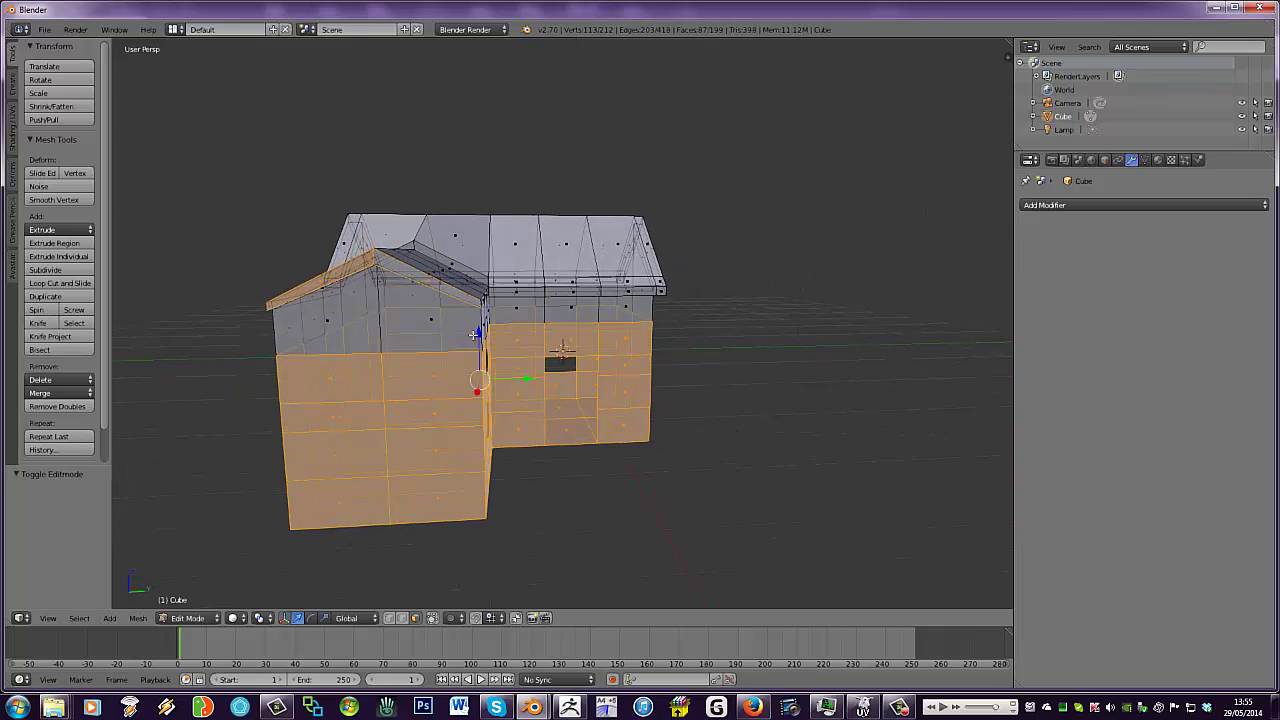
Limit selection to visible geometry, deselect the two roof-edge faces on the wing's gable end and grow the selection once
shift+right_click(345, 278)
click(432, 619)
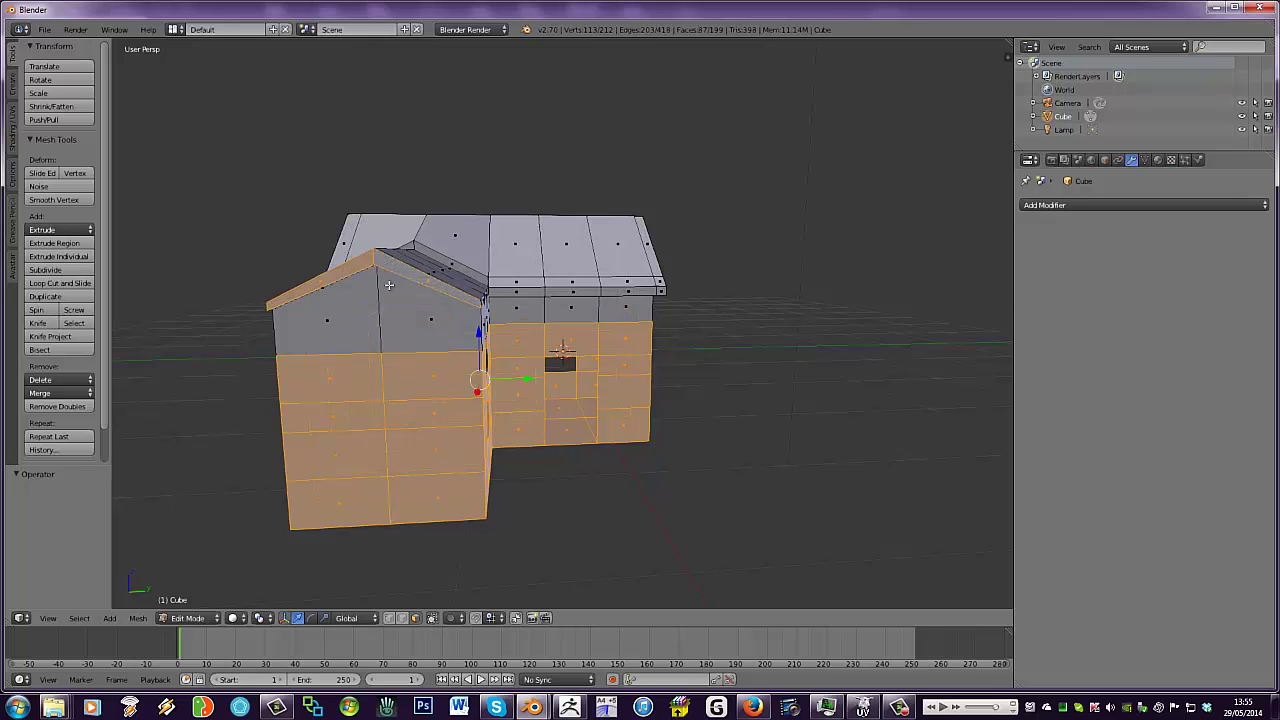
shift+right_click(335, 277)
shift+right_click(387, 272)
middle_drag(390, 271, 263, 242)
key(ctrl+KP_Add)
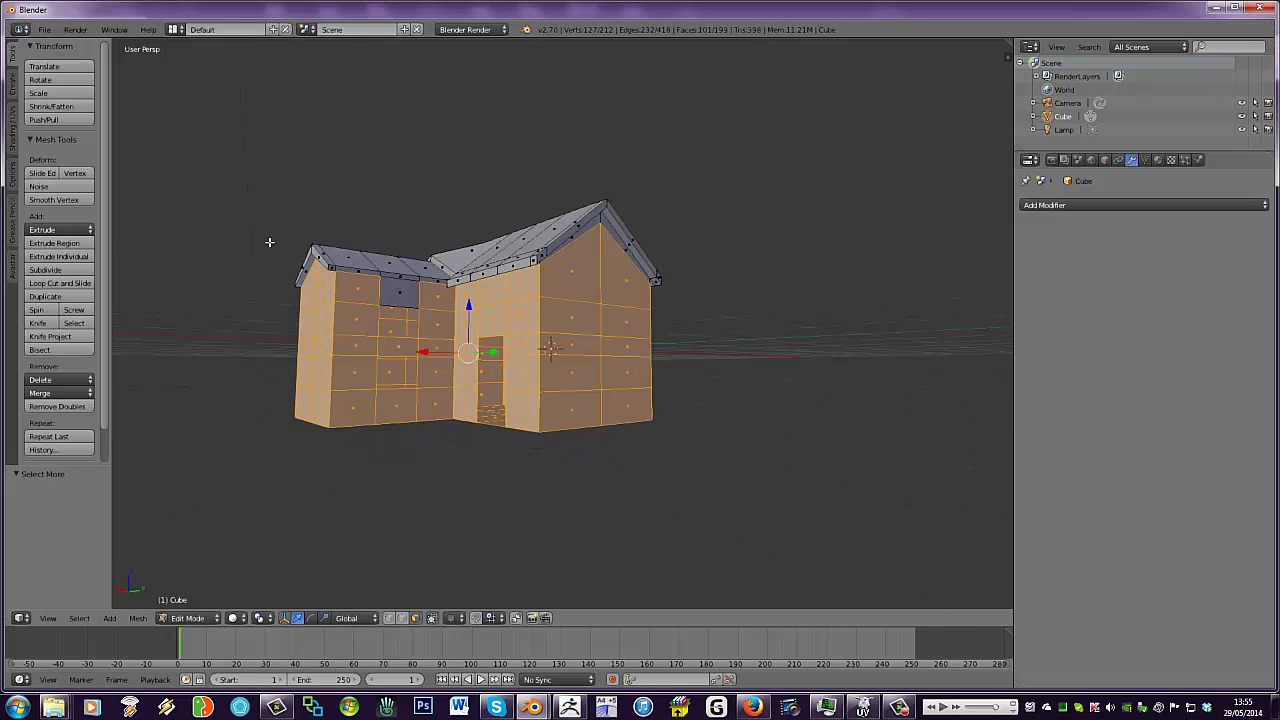
Add the wall faces above the wing's upper windows and the remaining upper wall faces to the selection
scroll(270, 242, up, 1)
shift+right_click(363, 289)
middle_drag(365, 283, 562, 304)
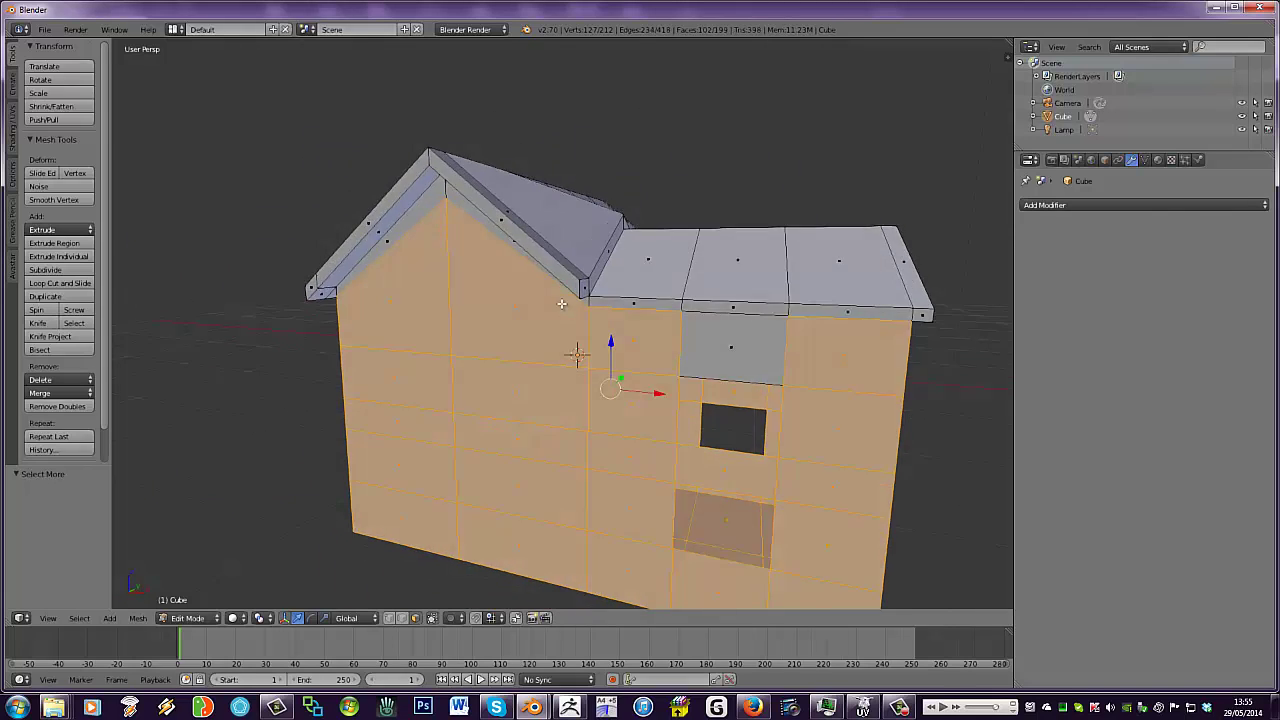
shift+right_click(730, 362)
middle_drag(732, 364, 845, 282)
shift+right_click(529, 301)
shift+right_click(627, 303)
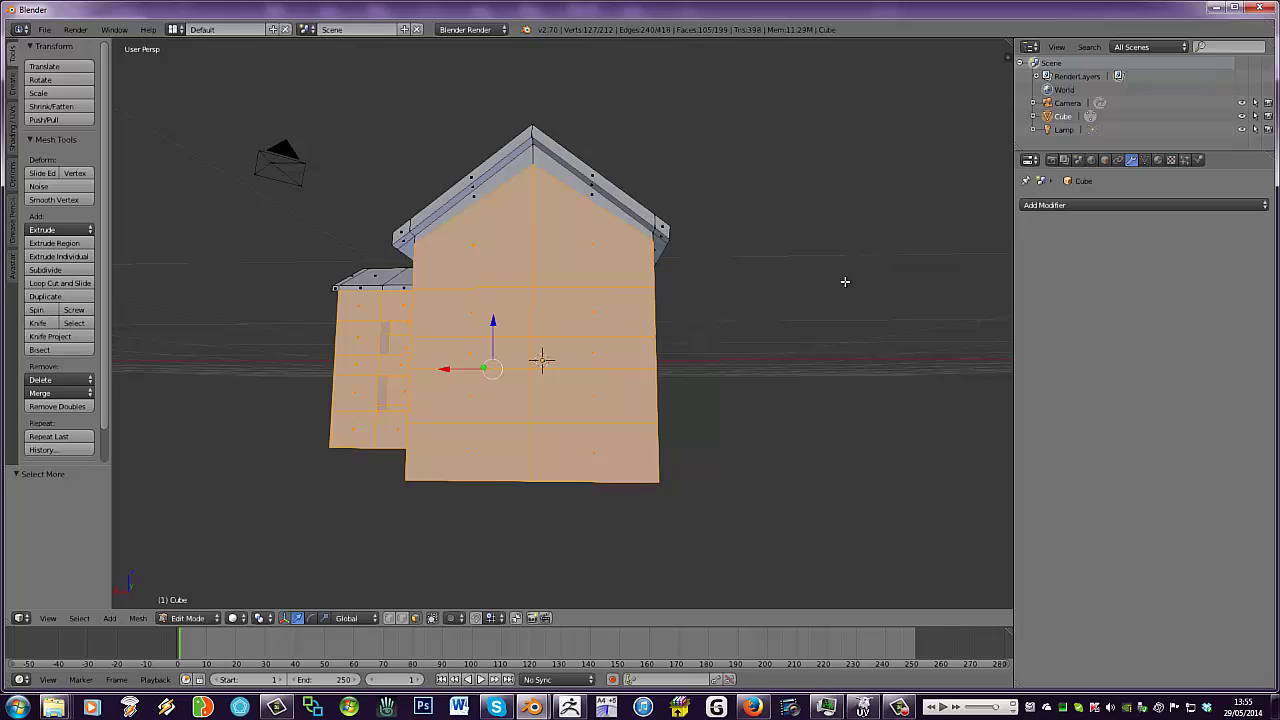
Add the narrow sloping wall strips directly under the roof on both main gables to the selection
shift+right_click(501, 178)
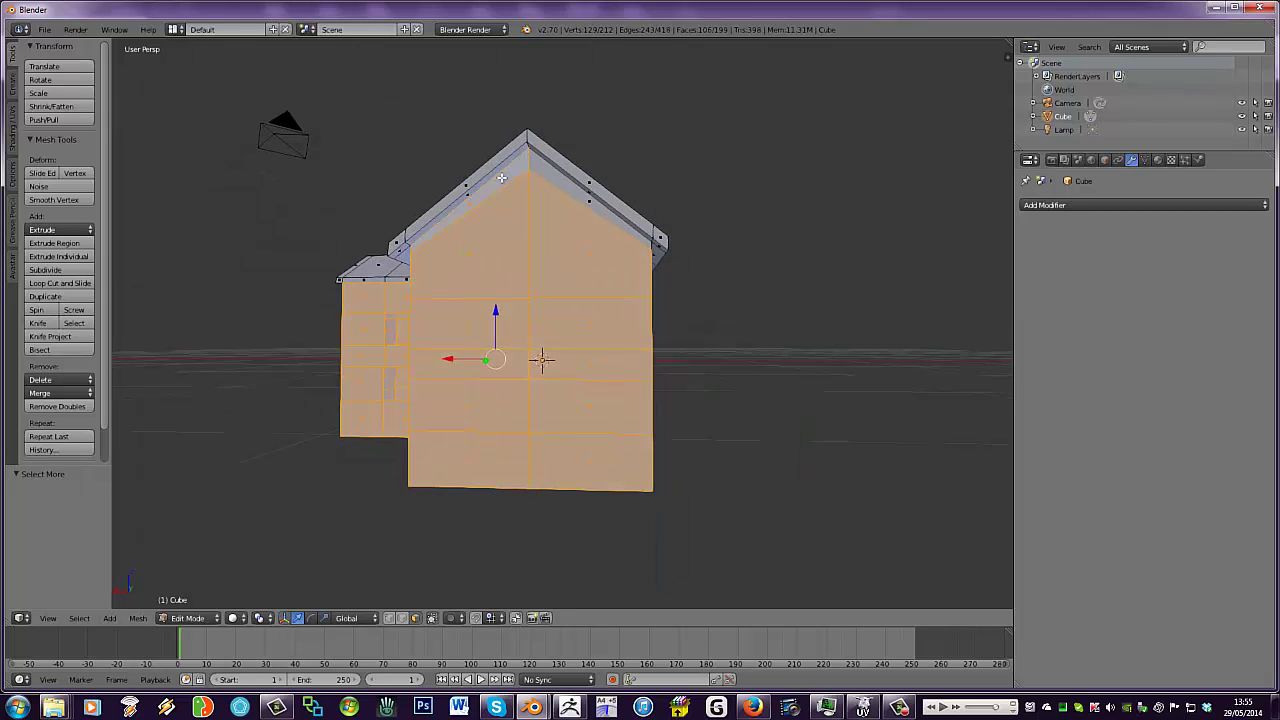
shift+right_click(566, 189)
middle_drag(566, 189, 811, 200)
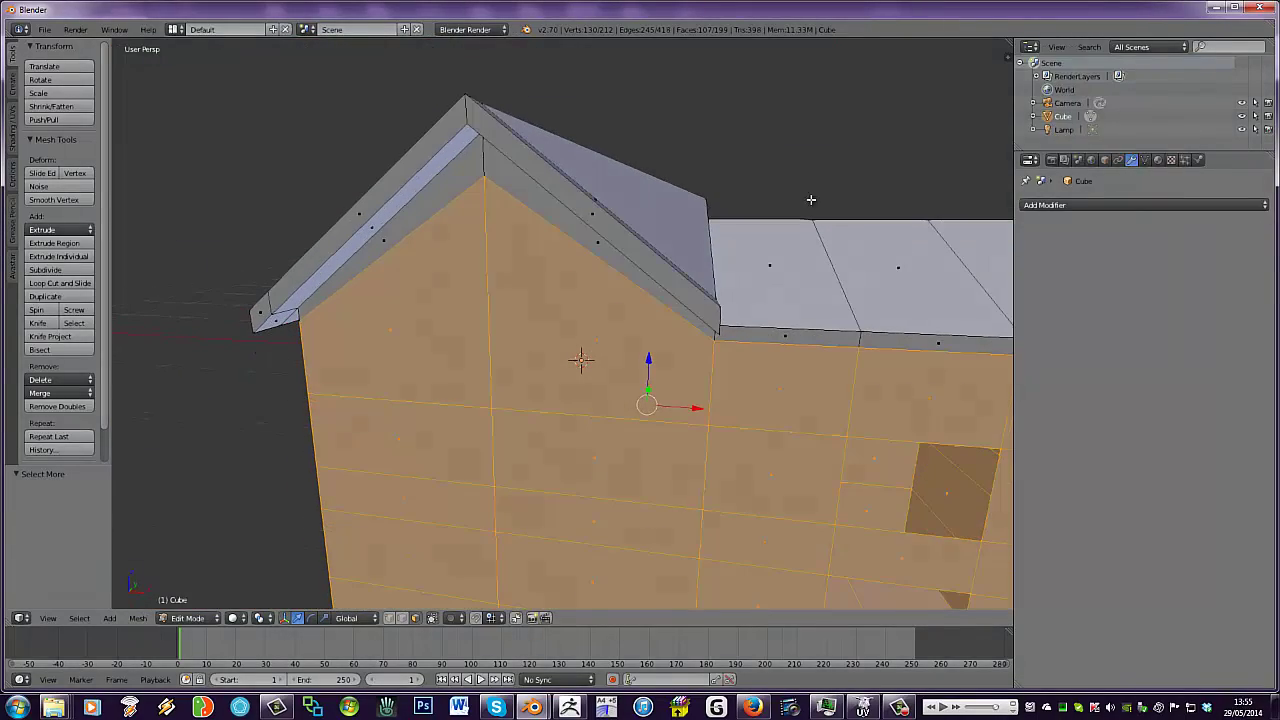
shift+right_click(566, 227)
shift+right_click(445, 201)
Solidify the selected wall faces with a thickness of 0.05 and check the walls around the window openings
scroll(440, 180, down, 5)
middle_drag(434, 160, 275, 151)
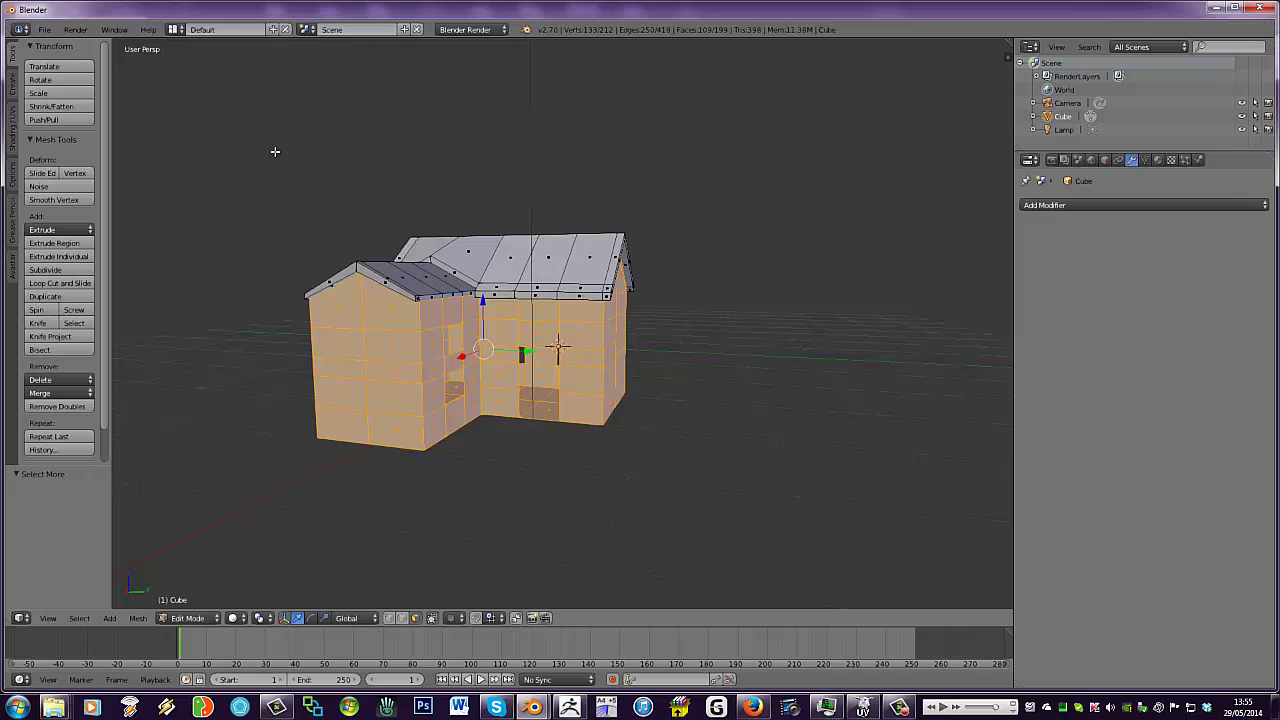
key(space)
text(solid)
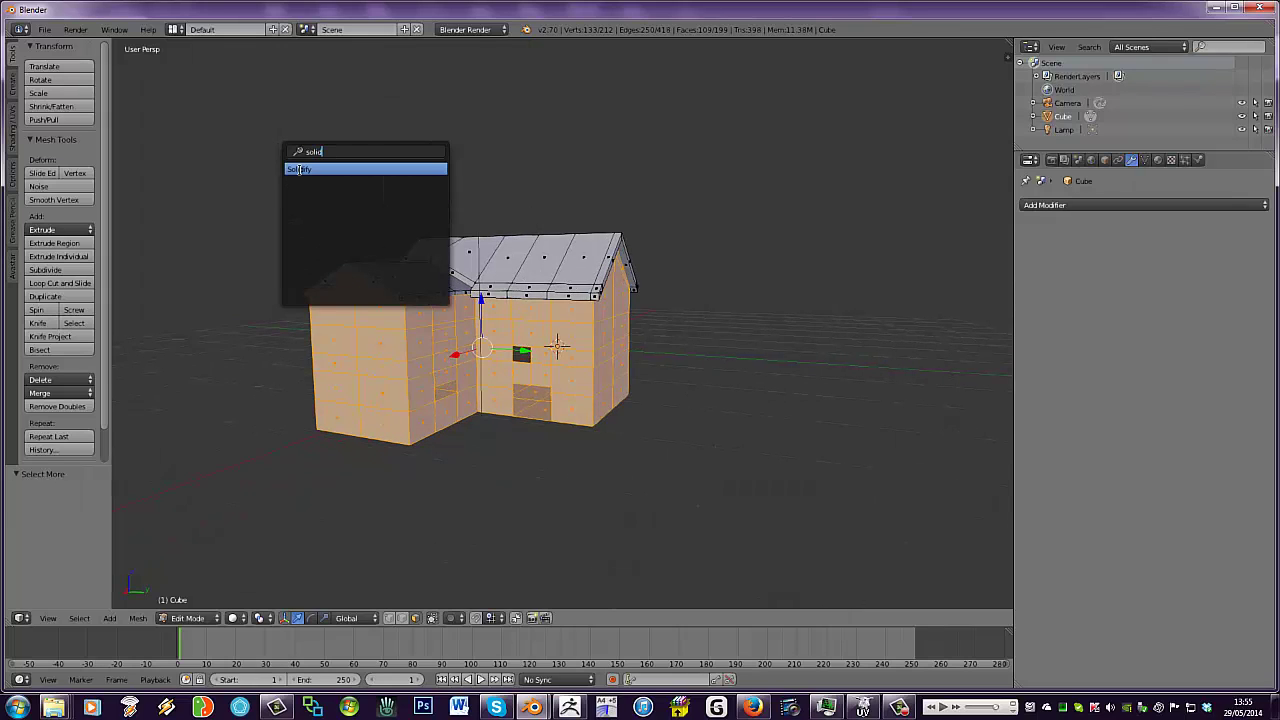
click(299, 169)
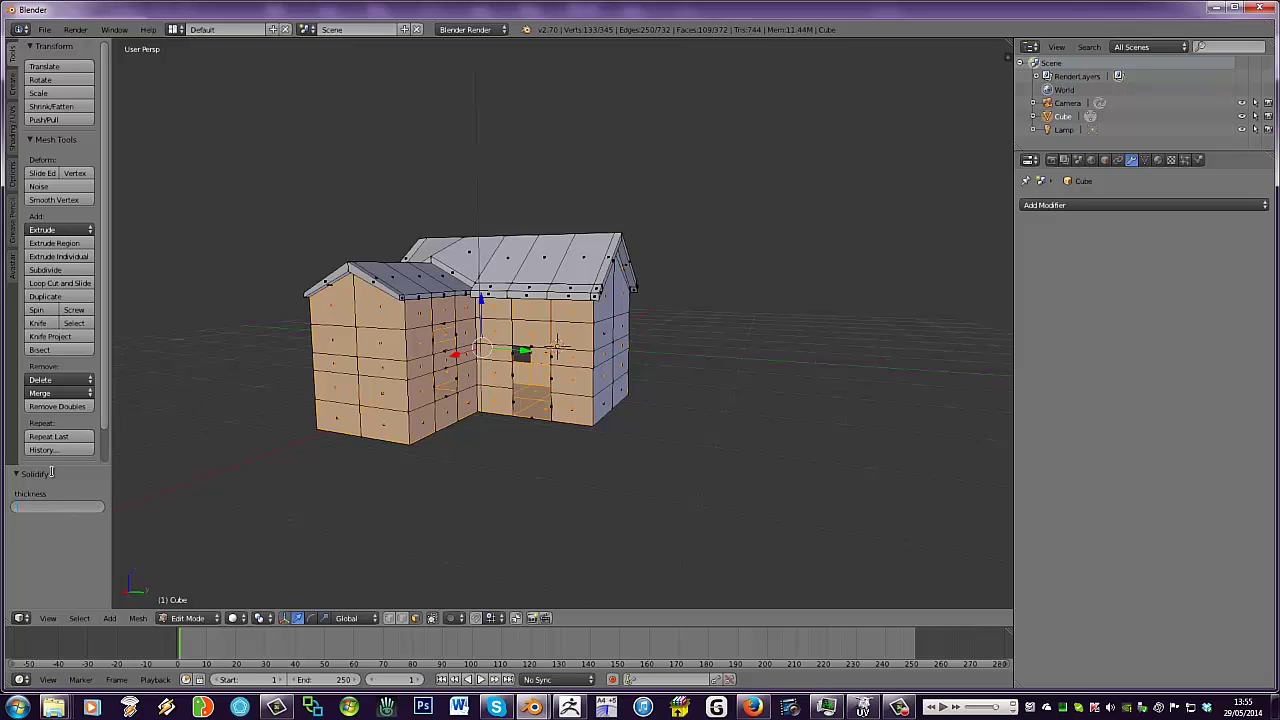
key(Return)
scroll(316, 448, up, 5)
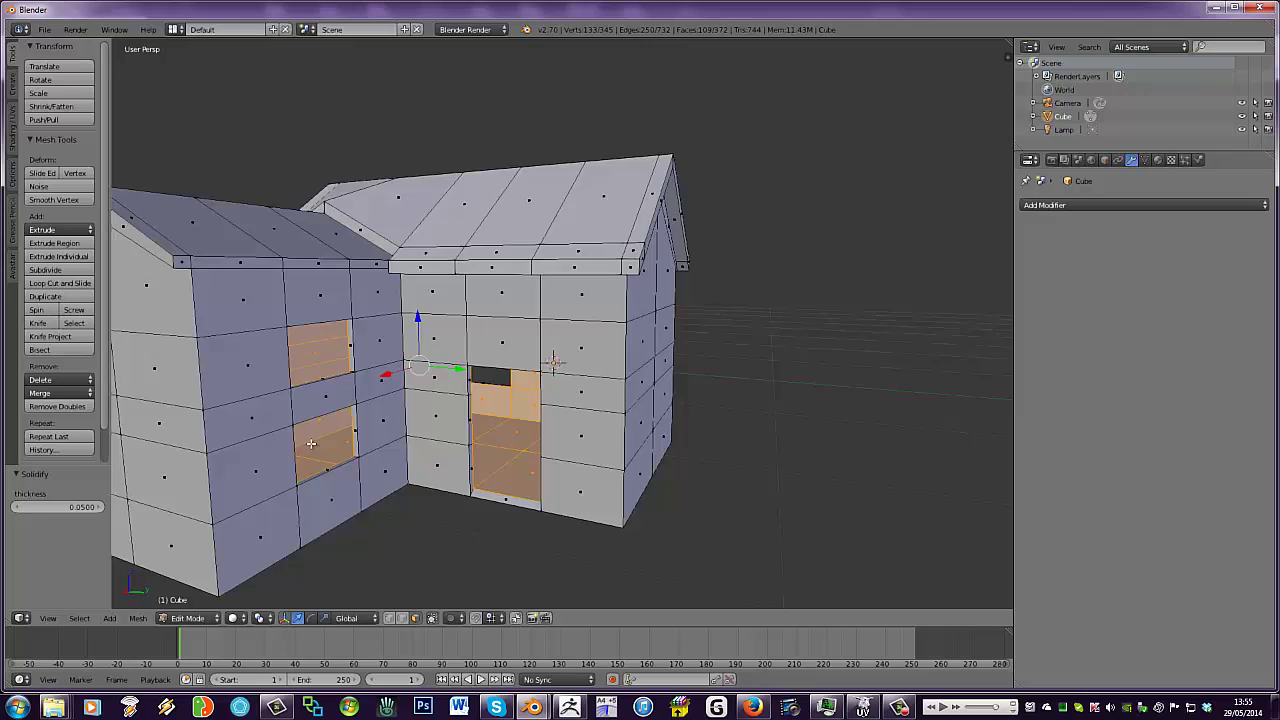
middle_drag(316, 448, 306, 400)
scroll(306, 400, up, 7)
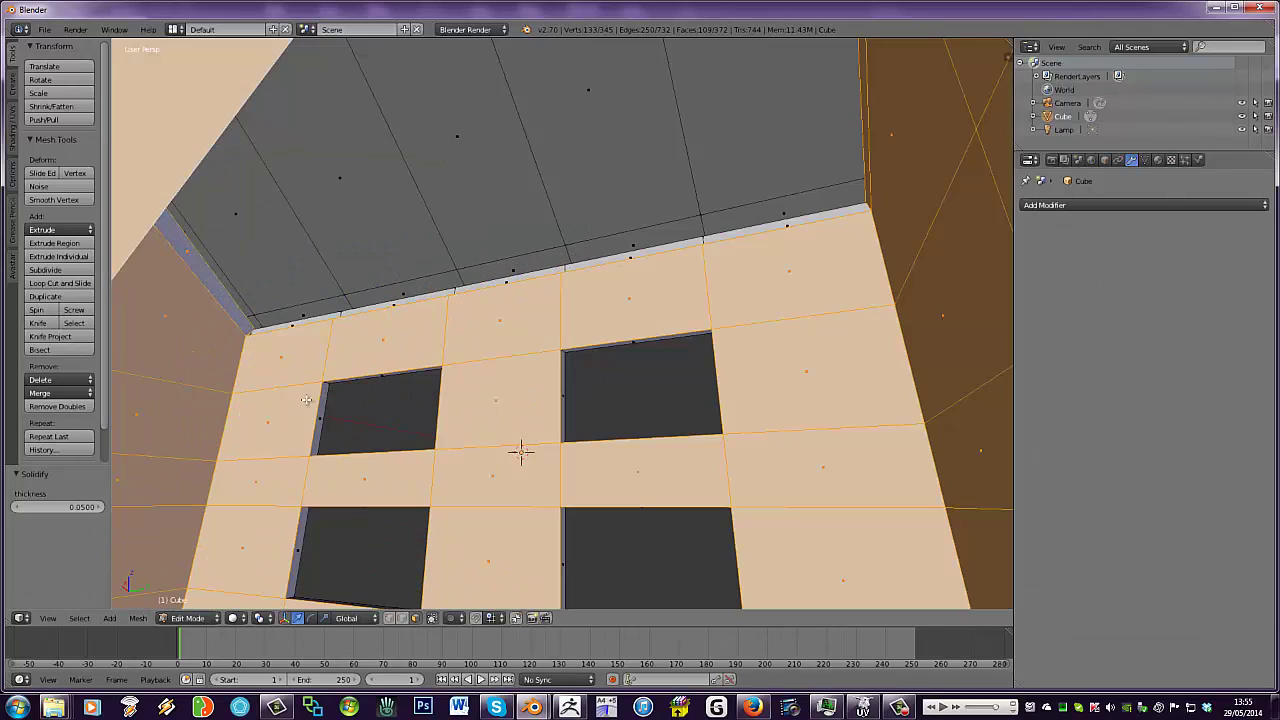
Clear the face selection and examine the thickened walls, window openings and roof junctions from outside and inside the house
scroll(306, 400, down, 8)
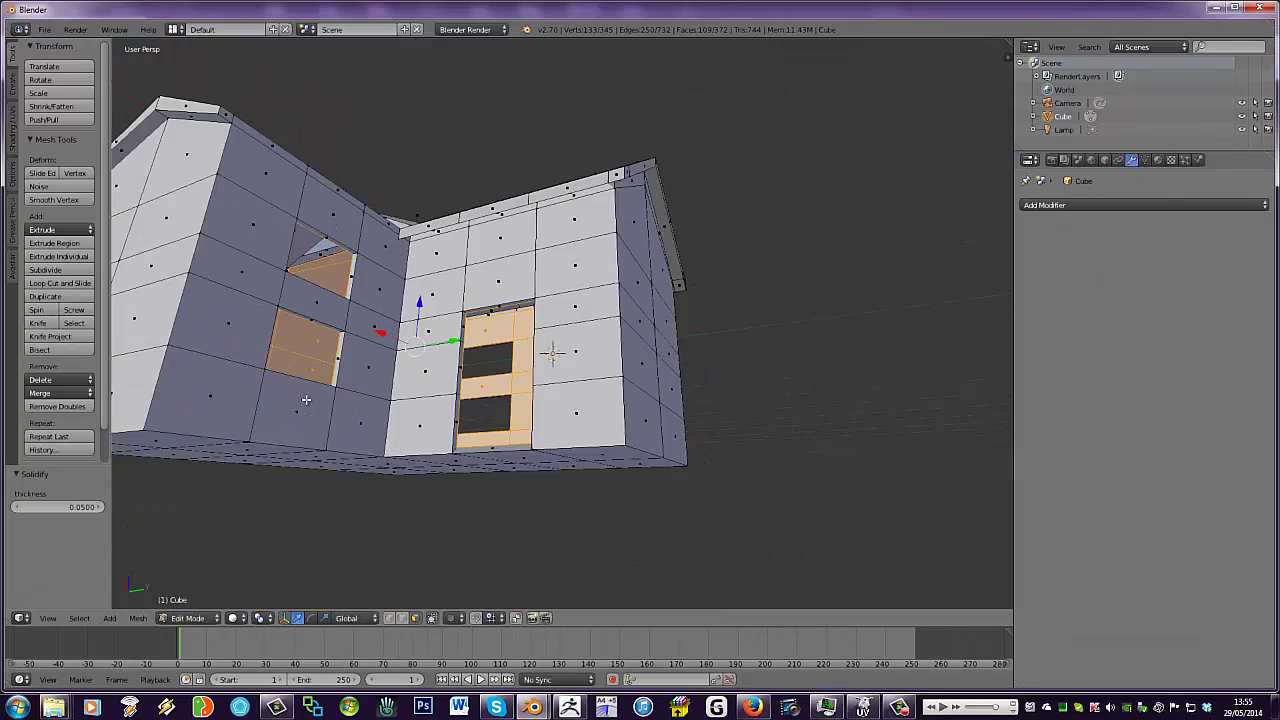
middle_drag(306, 400, 209, 443)
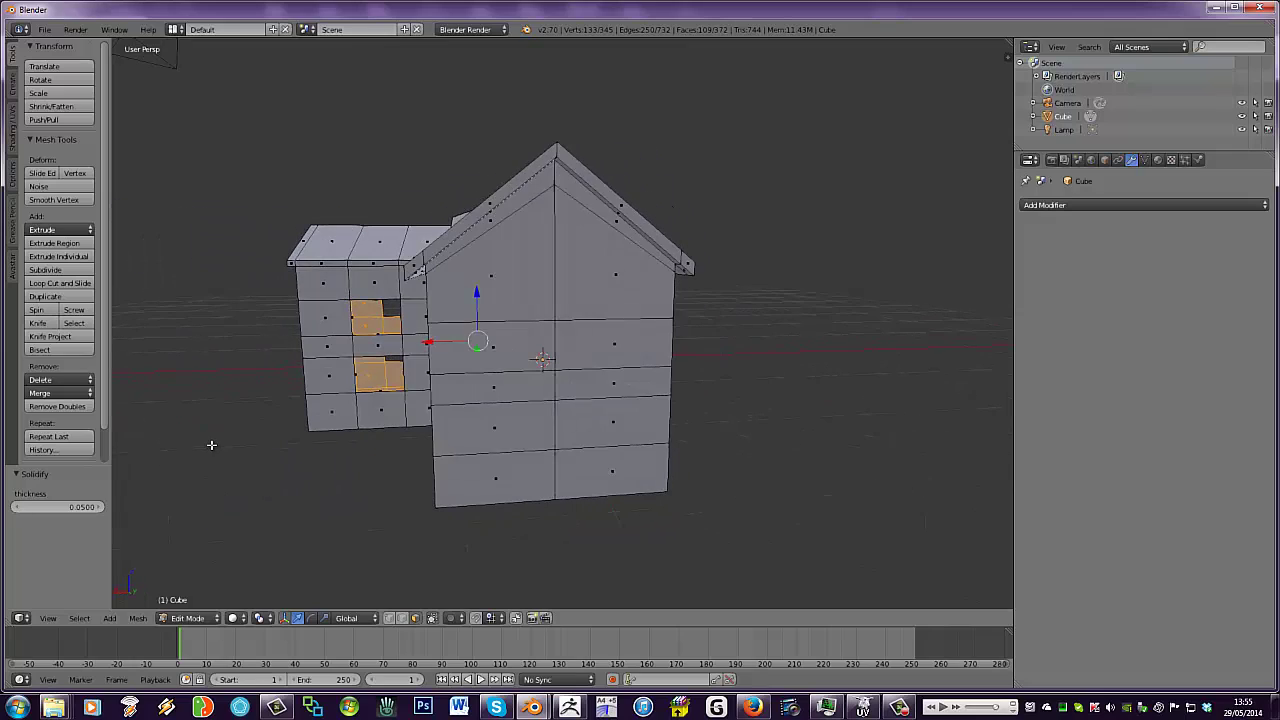
key(a)
scroll(219, 428, up, 8)
scroll(219, 428, down, 10)
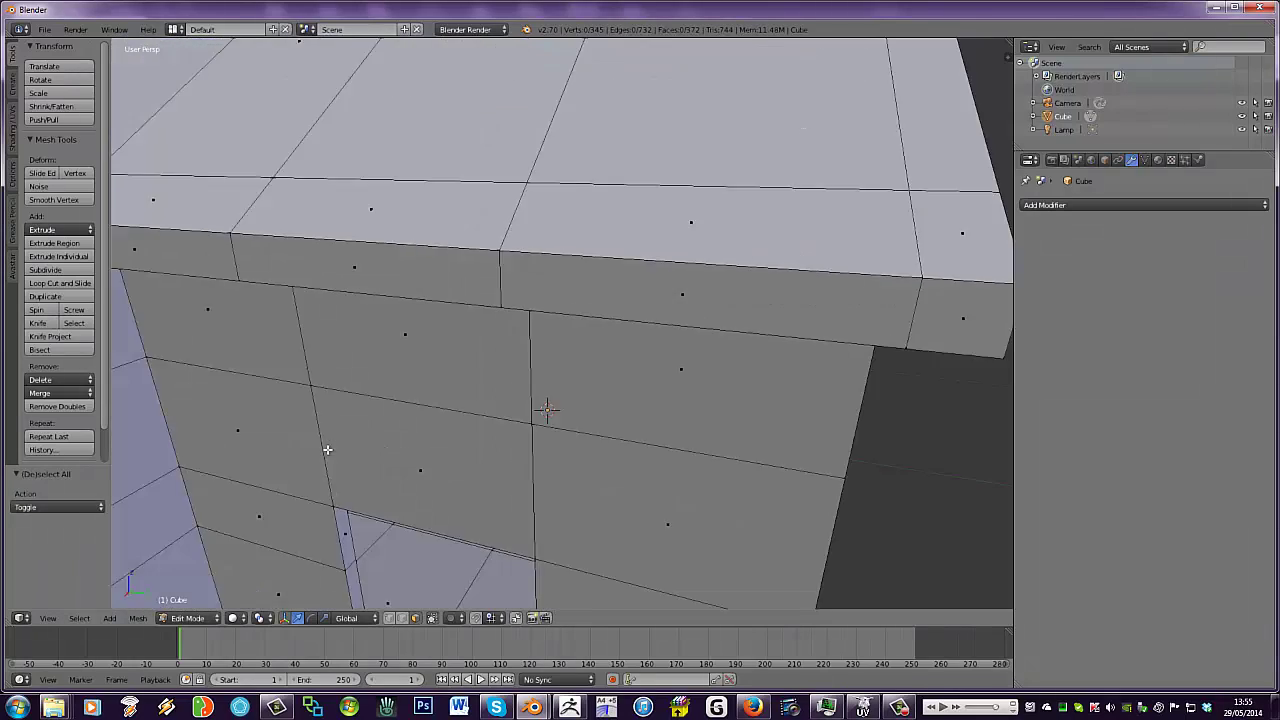
middle_drag(300, 362, 394, 312)
scroll(394, 310, up, 8)
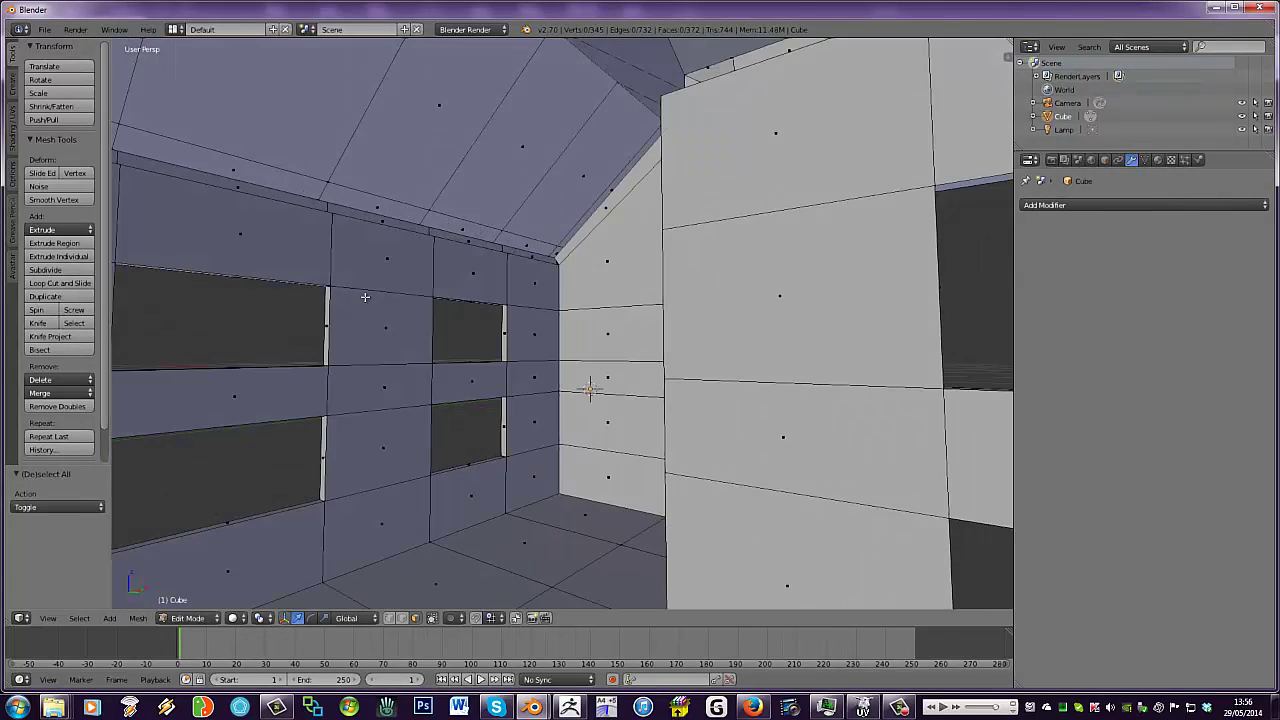
middle_drag(365, 297, 406, 317)
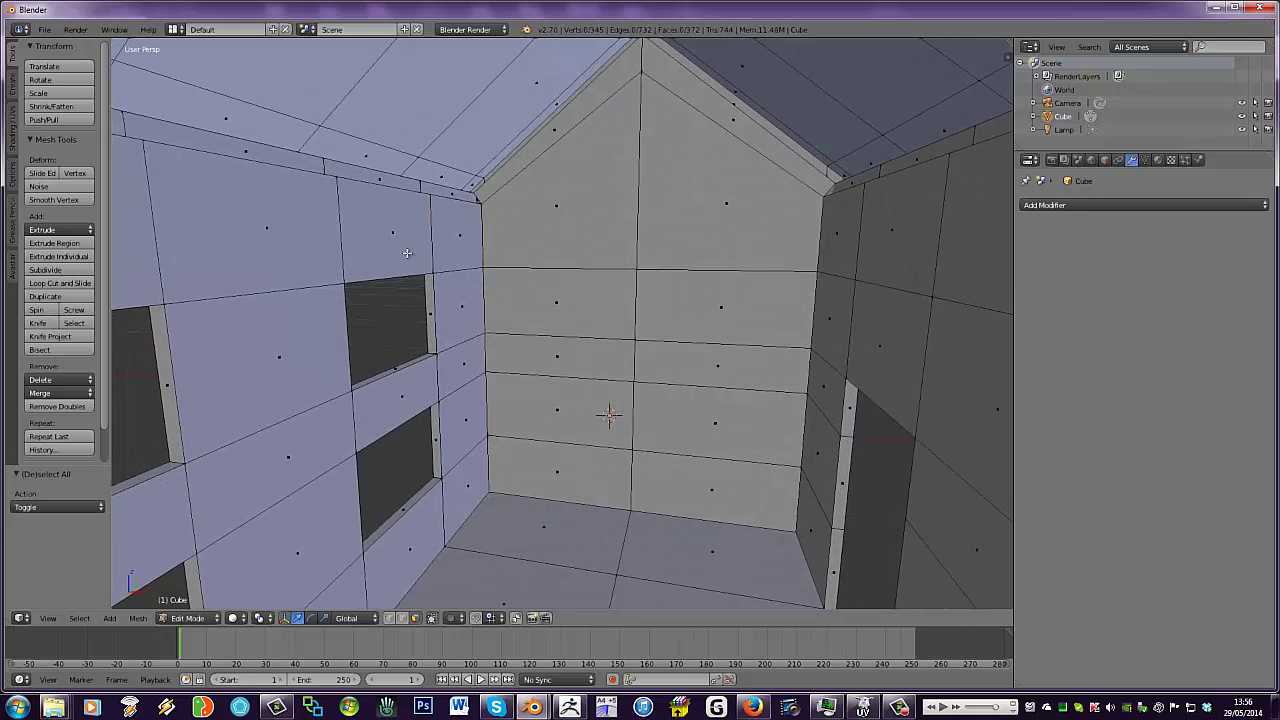
scroll(805, 297, down, 10)
middle_drag(740, 297, 527, 291)
Select all of the house's faces and switch to the UV Editing screen layout while staying in Edit Mode
key(a)
key(Tab)
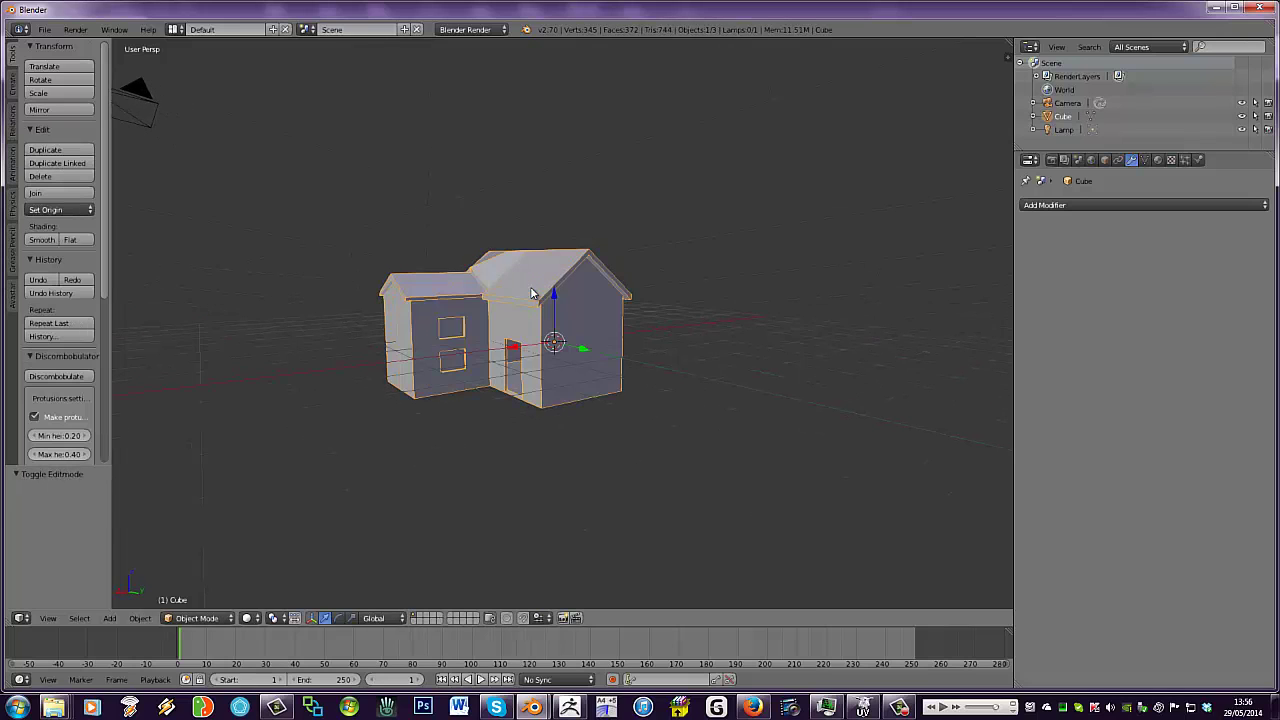
scroll(532, 292, up, 4)
key(Tab)
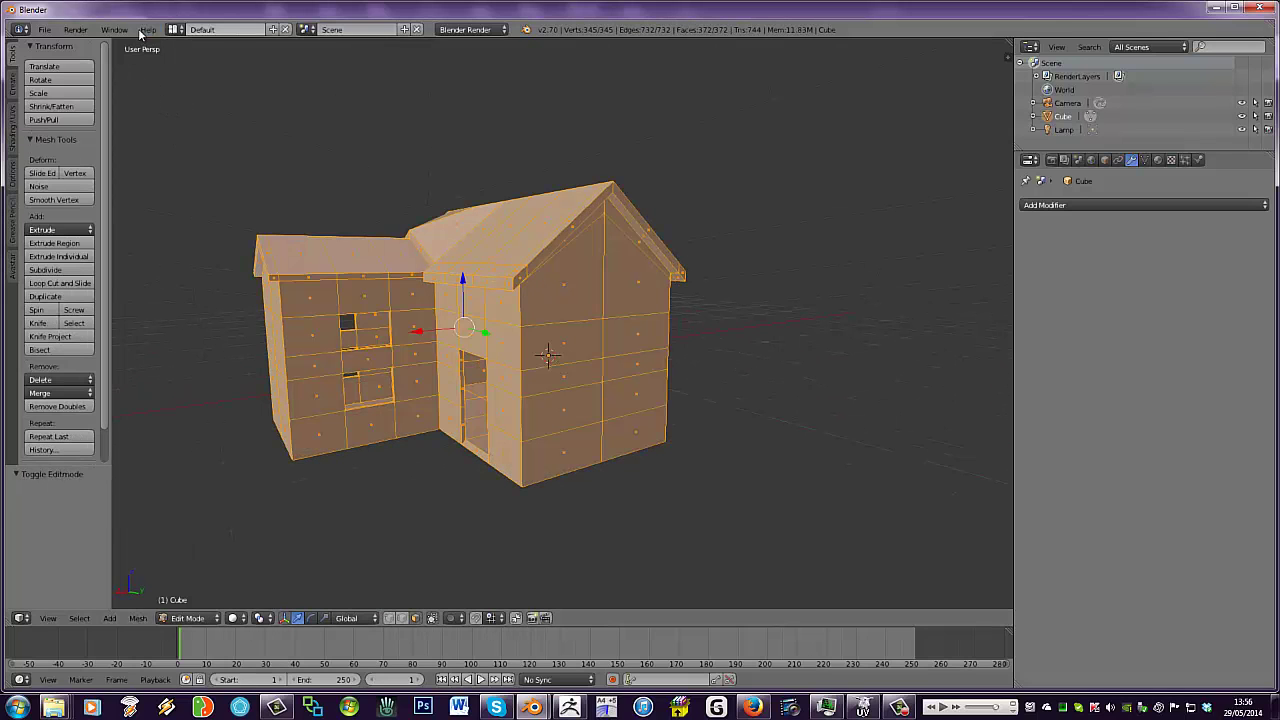
click(174, 29)
click(193, 144)
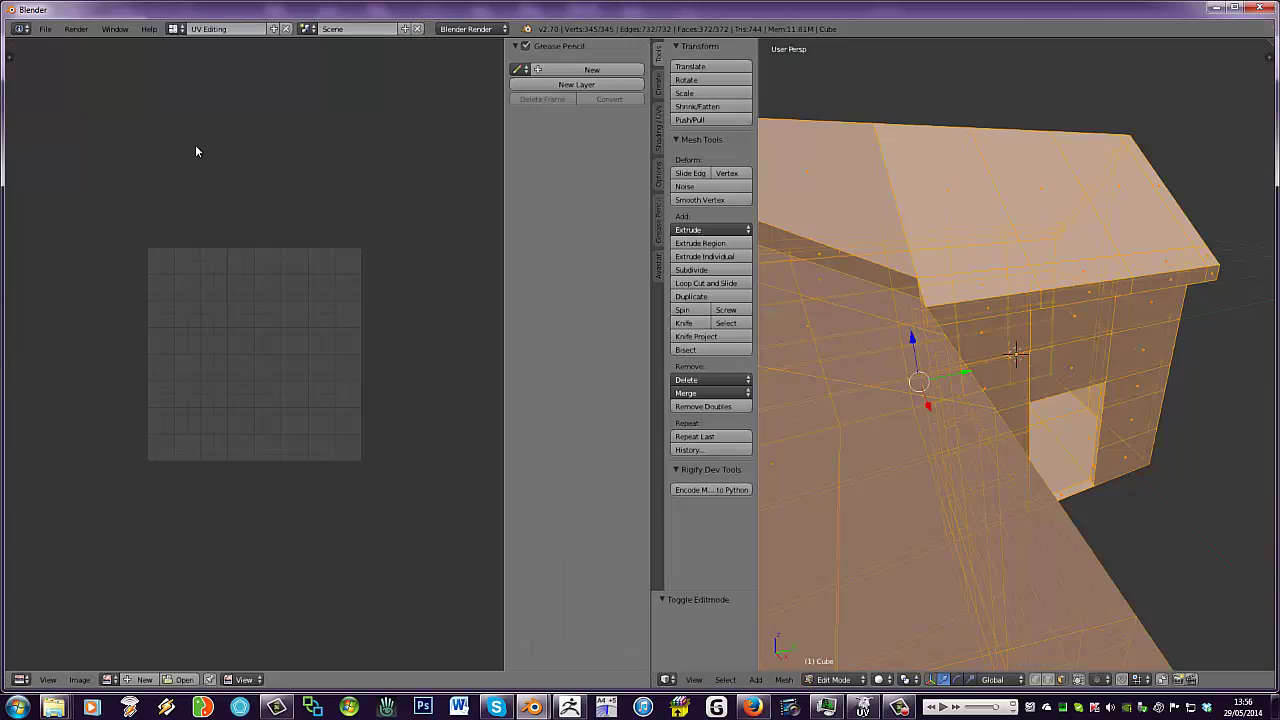
Unwrap the whole house with Smart UV Project, using an angle limit of 66 and an island margin of 0, and inspect the UV layout
middle_drag(760, 270, 813, 293)
click(784, 680)
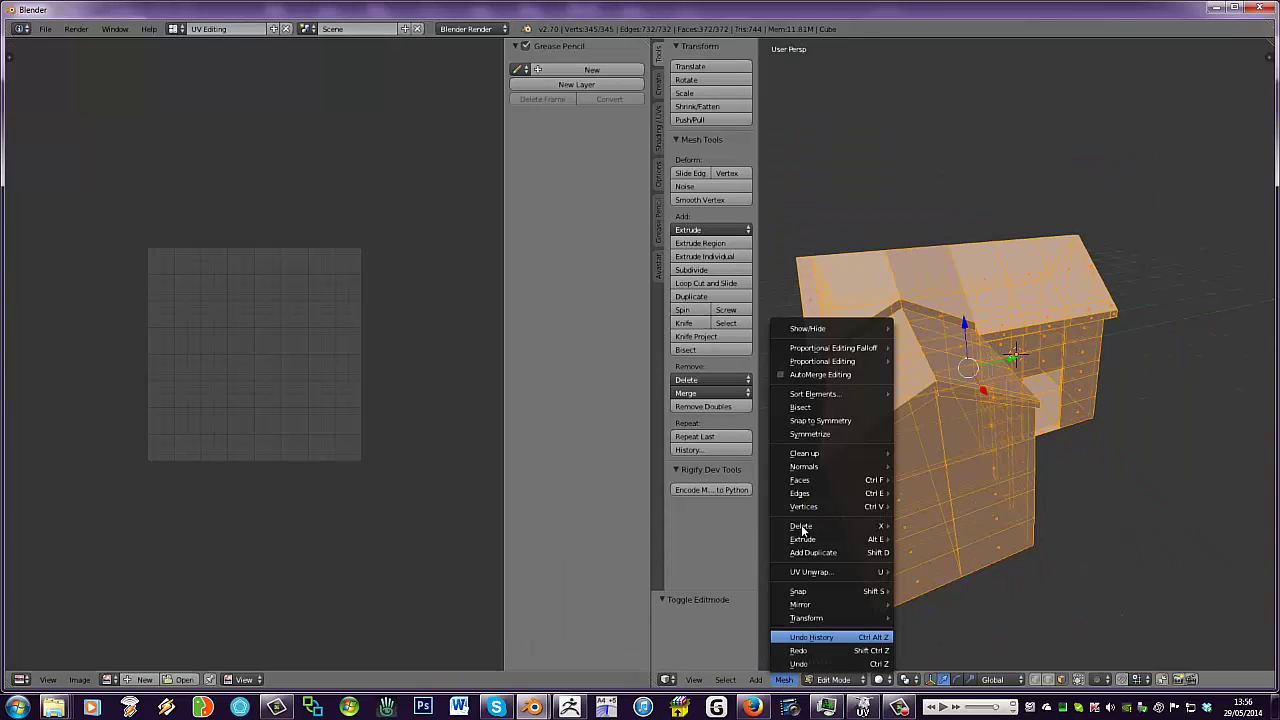
mouse_move(828, 574)
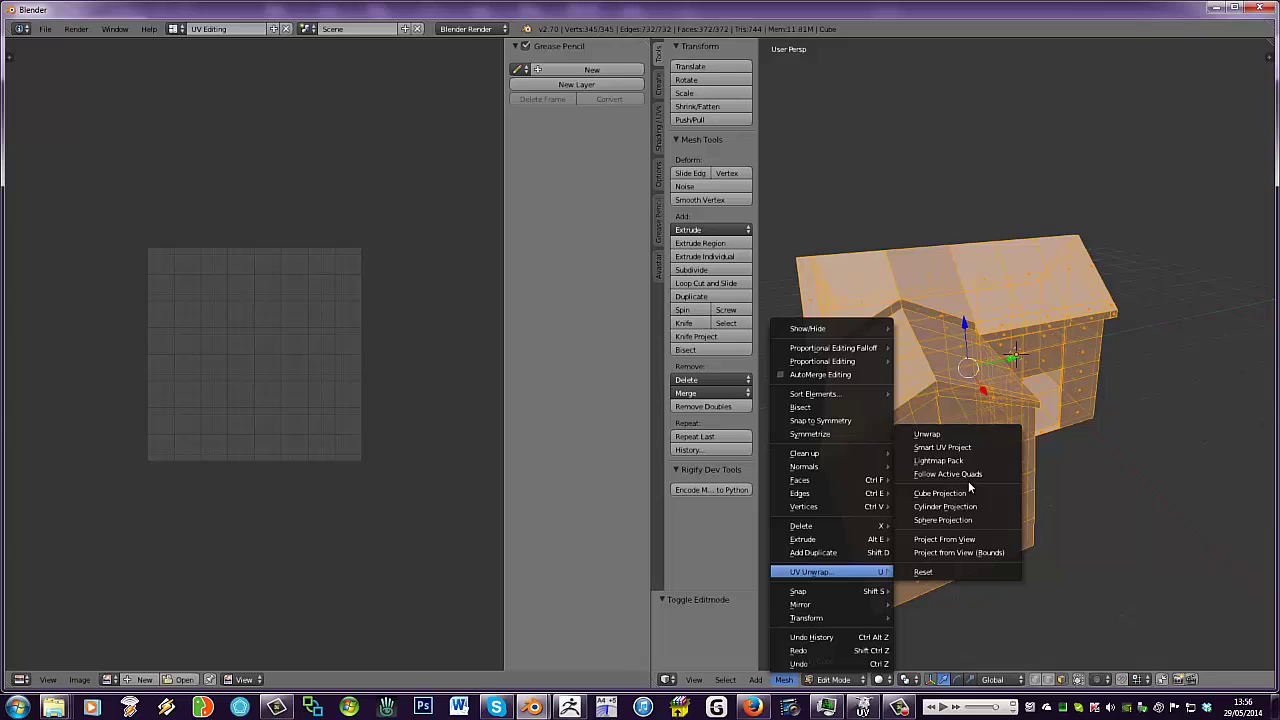
click(942, 447)
click(938, 514)
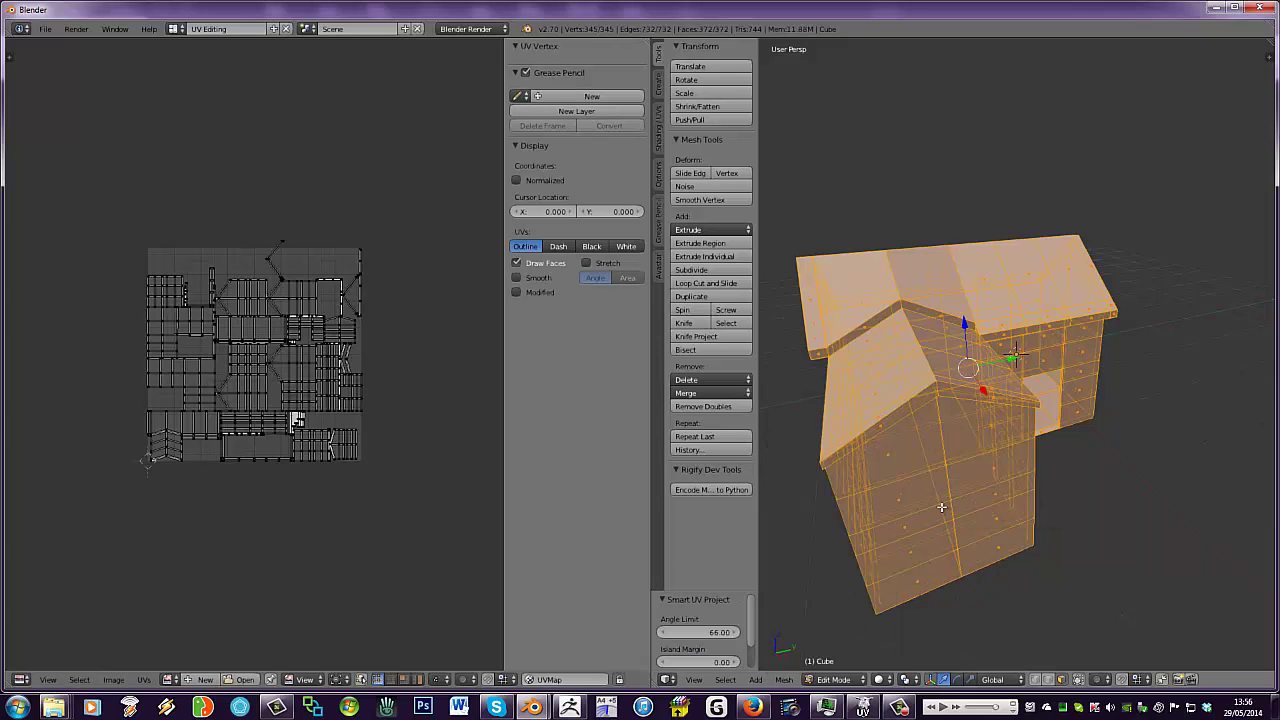
scroll(315, 470, up, 3)
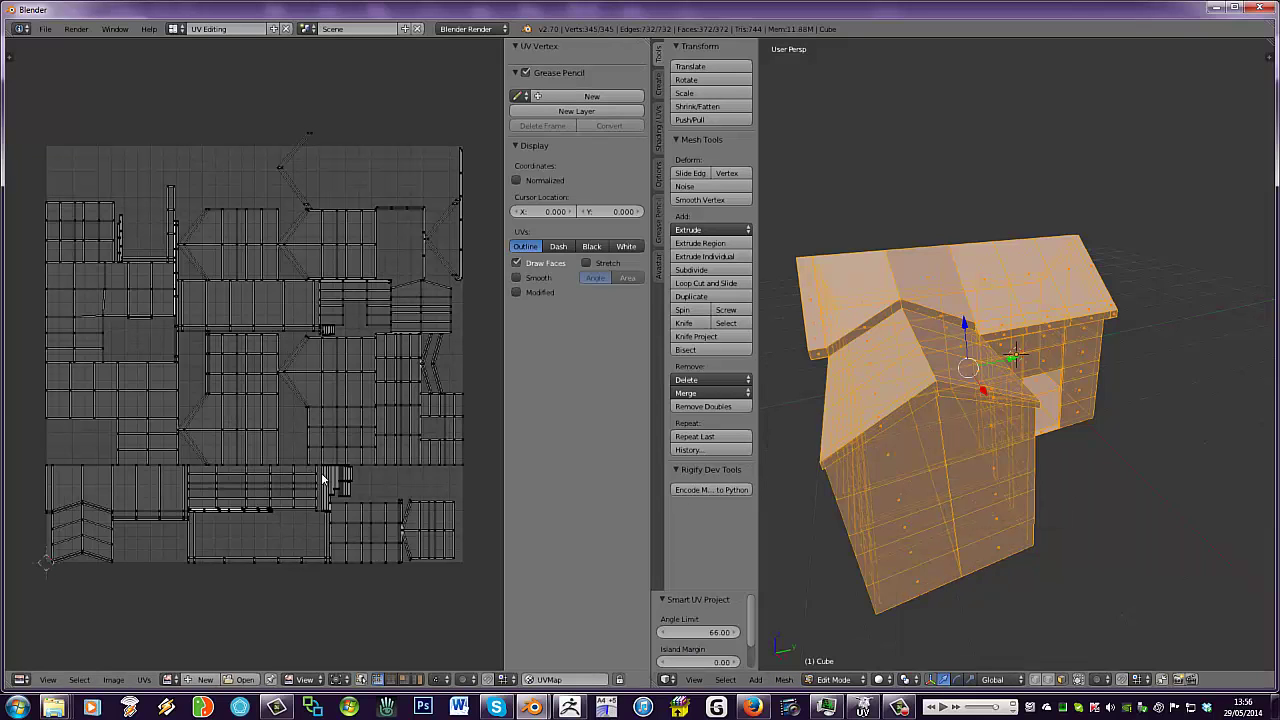
scroll(321, 472, up, 3)
scroll(322, 472, down, 5)
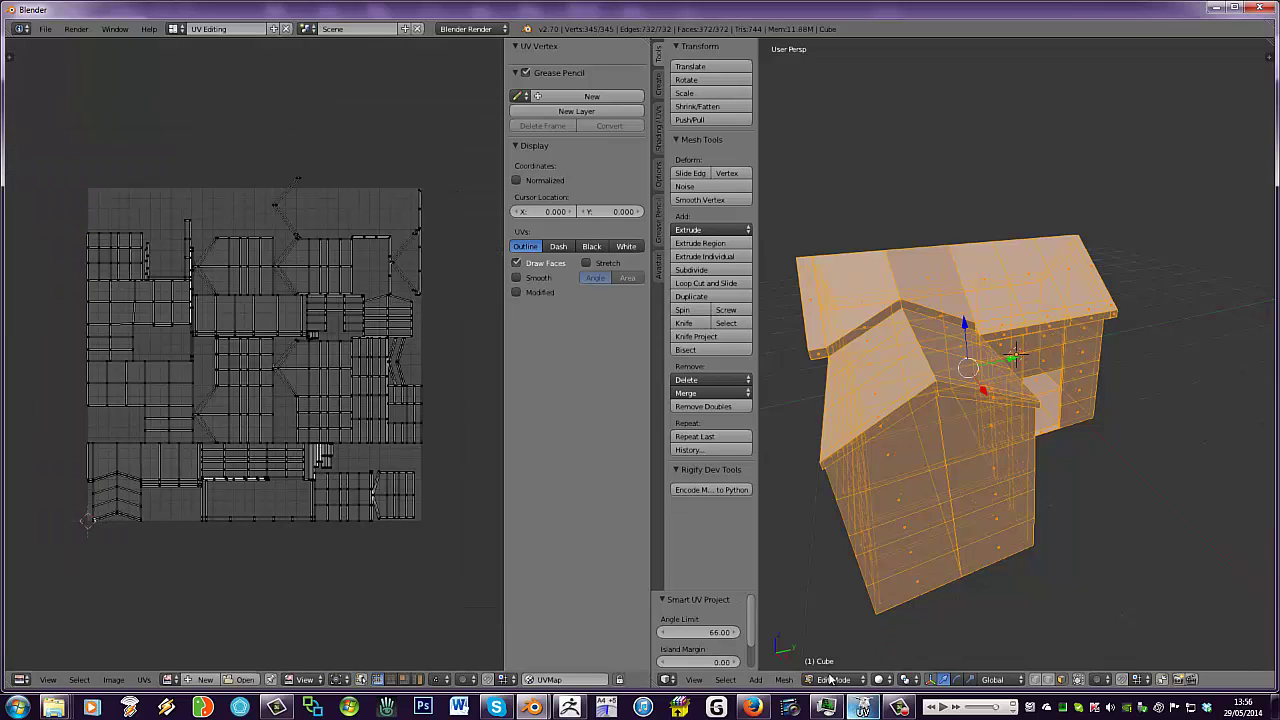
click(300, 706)
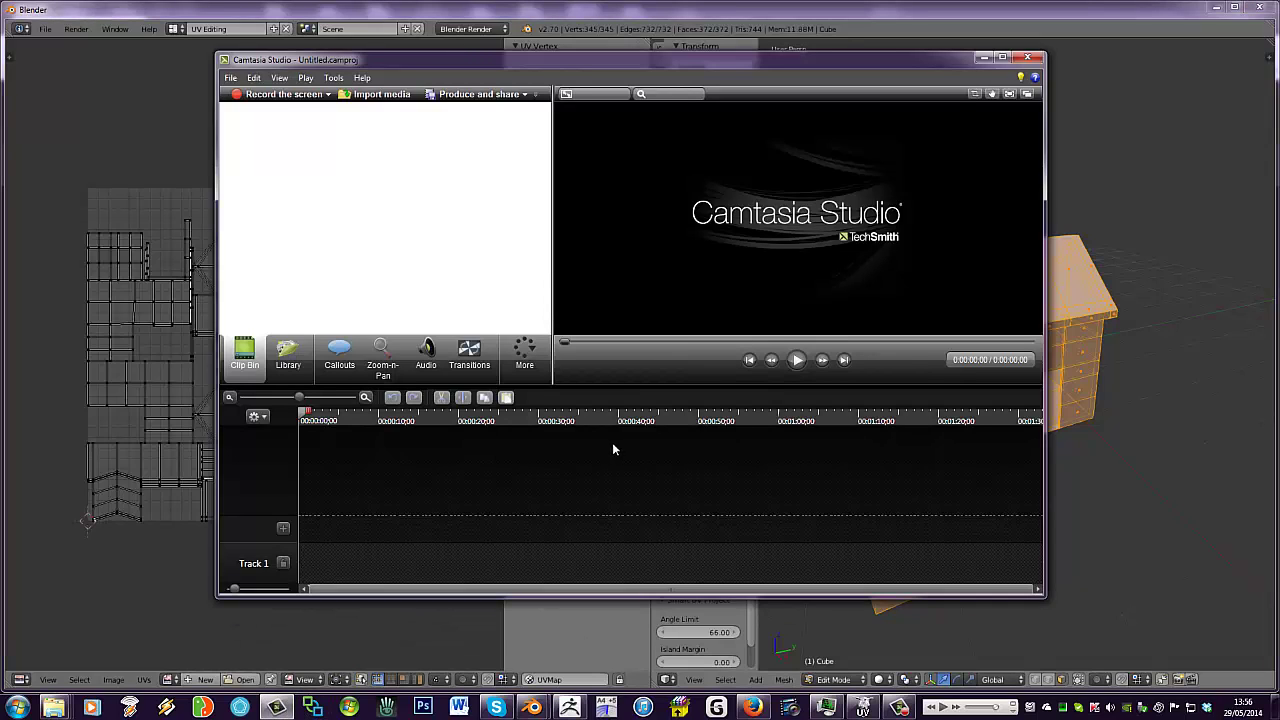
click(899, 707)
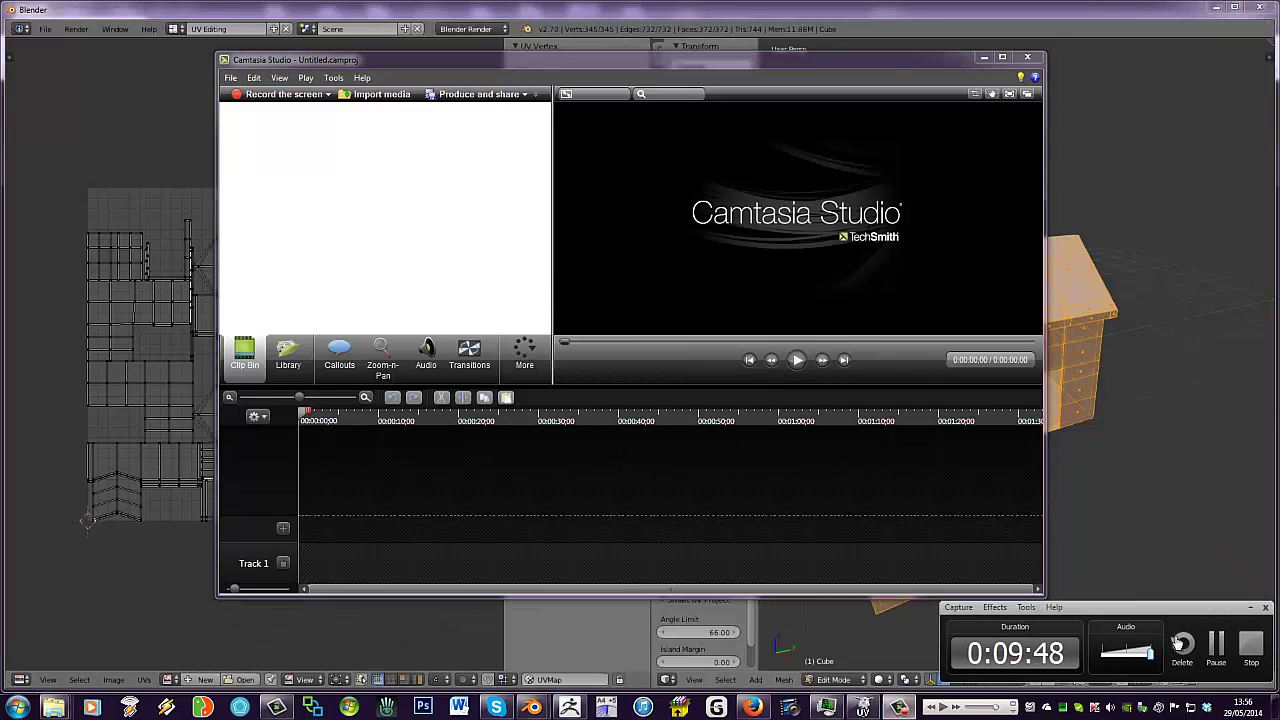